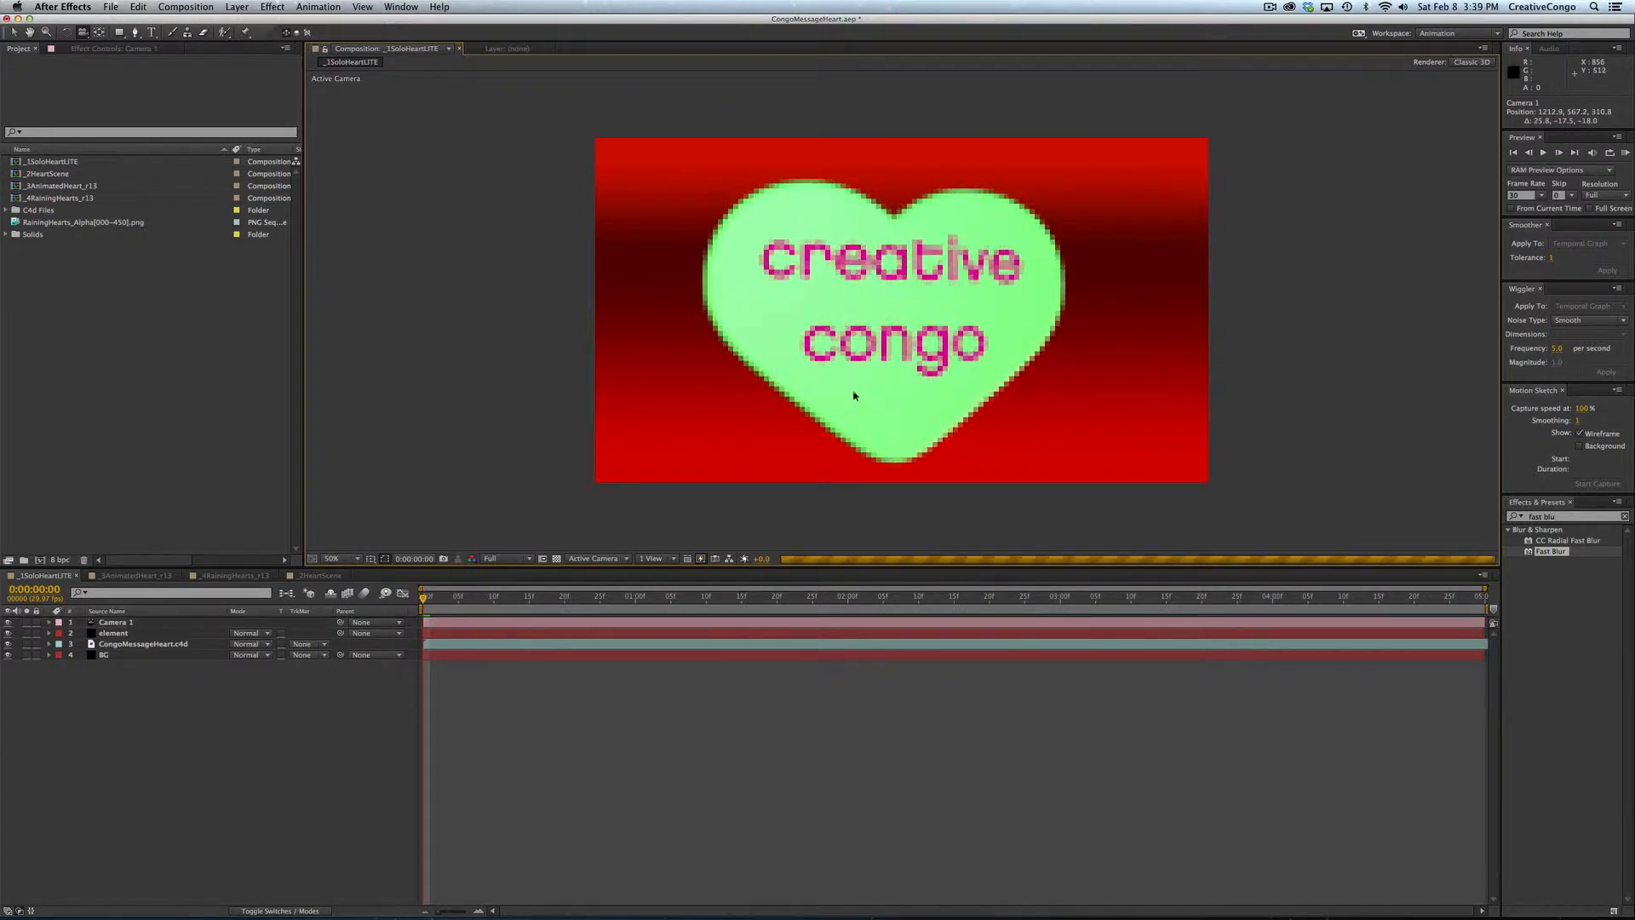
Step: Undo the last camera orbit and select the CongoMessageHeart.c4d layer
key("super+z")
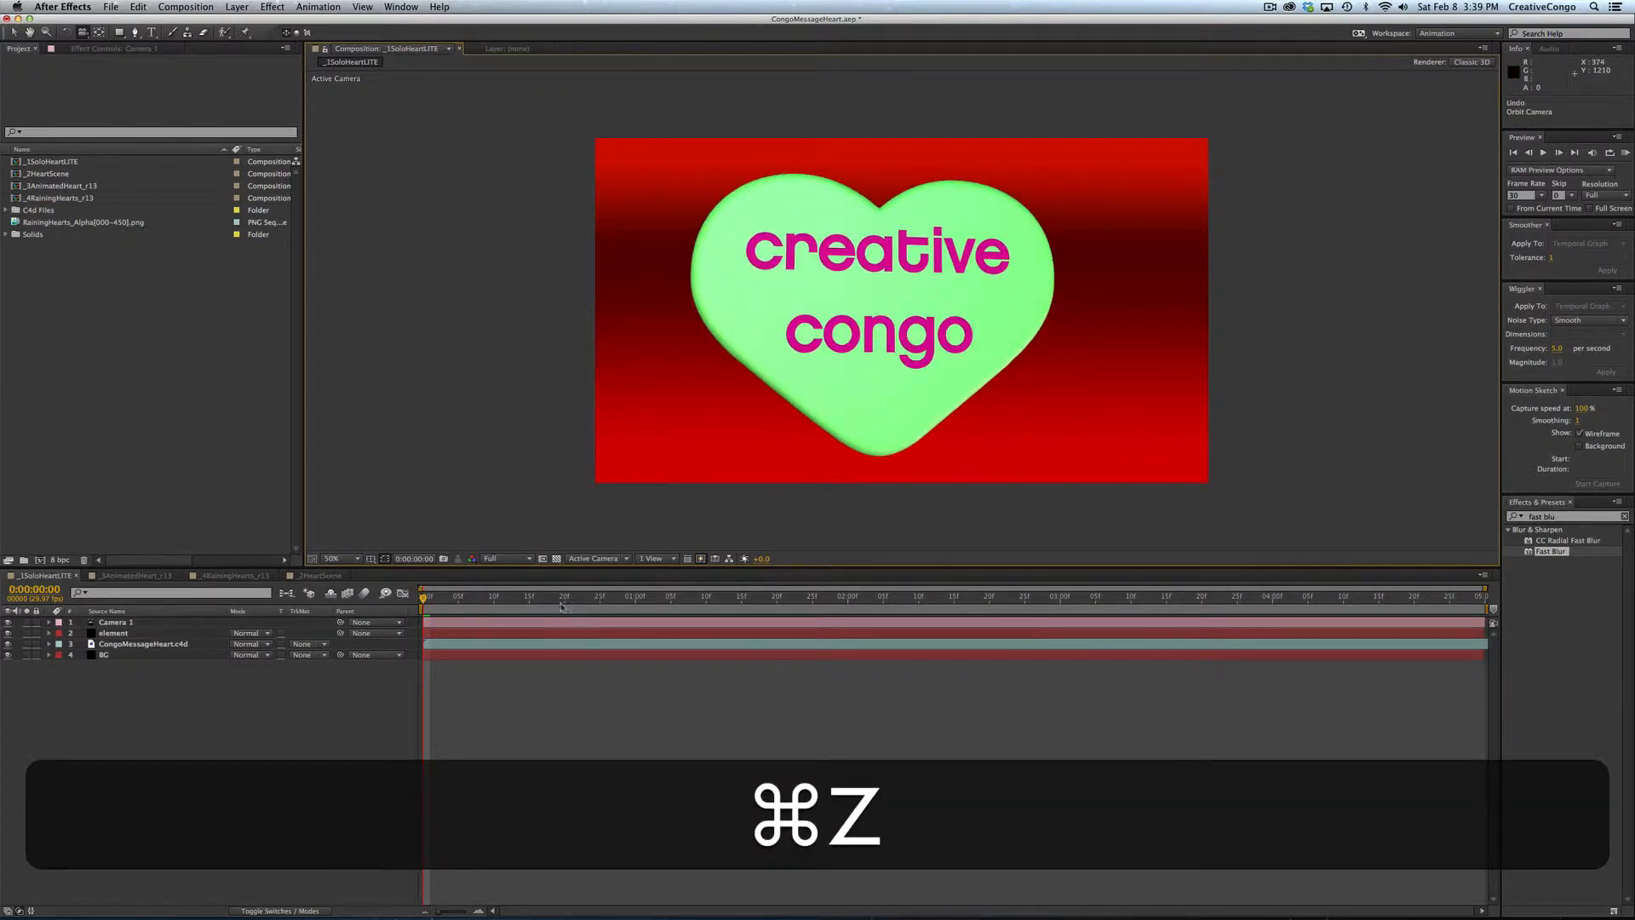
left_click(462, 643)
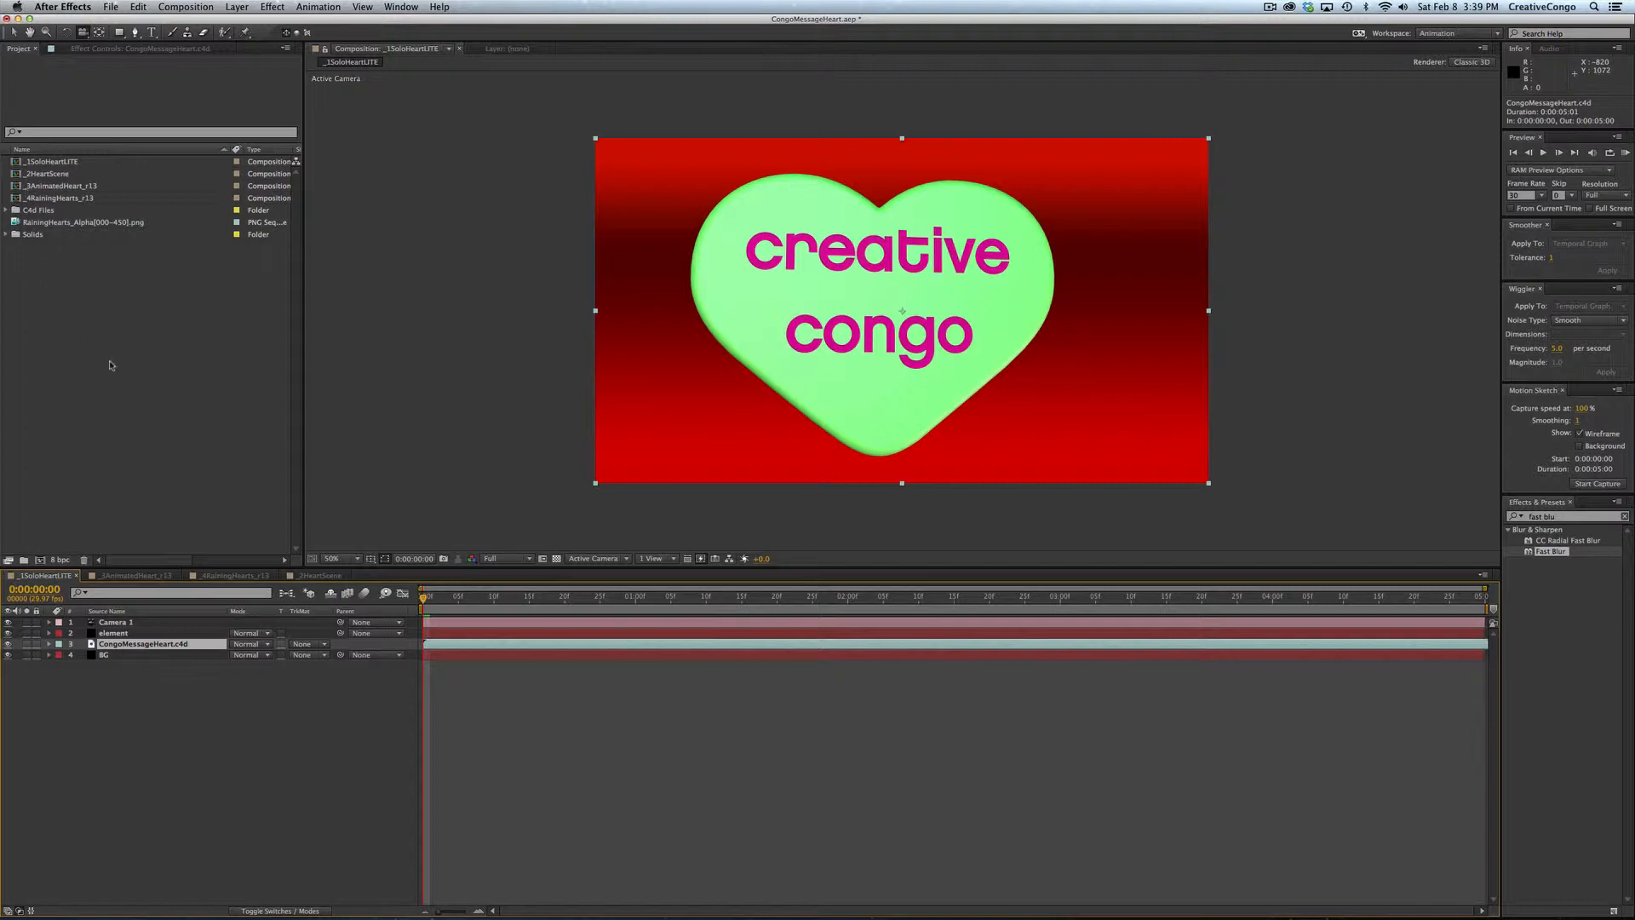
Step: Open the _3AnimatedHeart_r13 composition and play a RAM preview of its animation
left_click(134, 577)
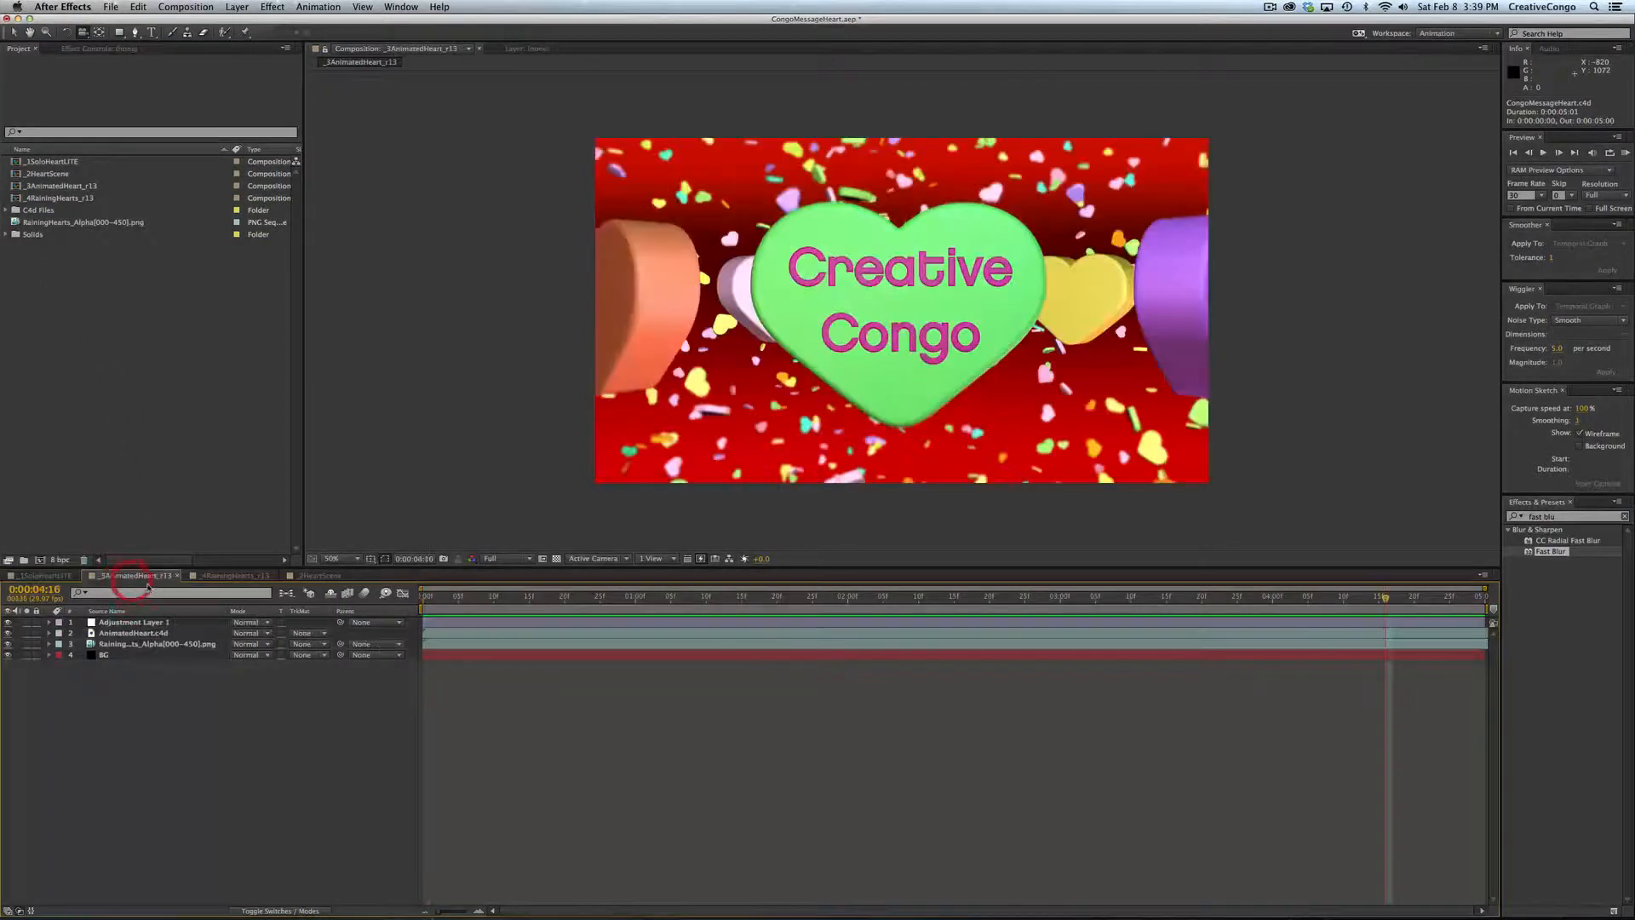
key("KP_0")
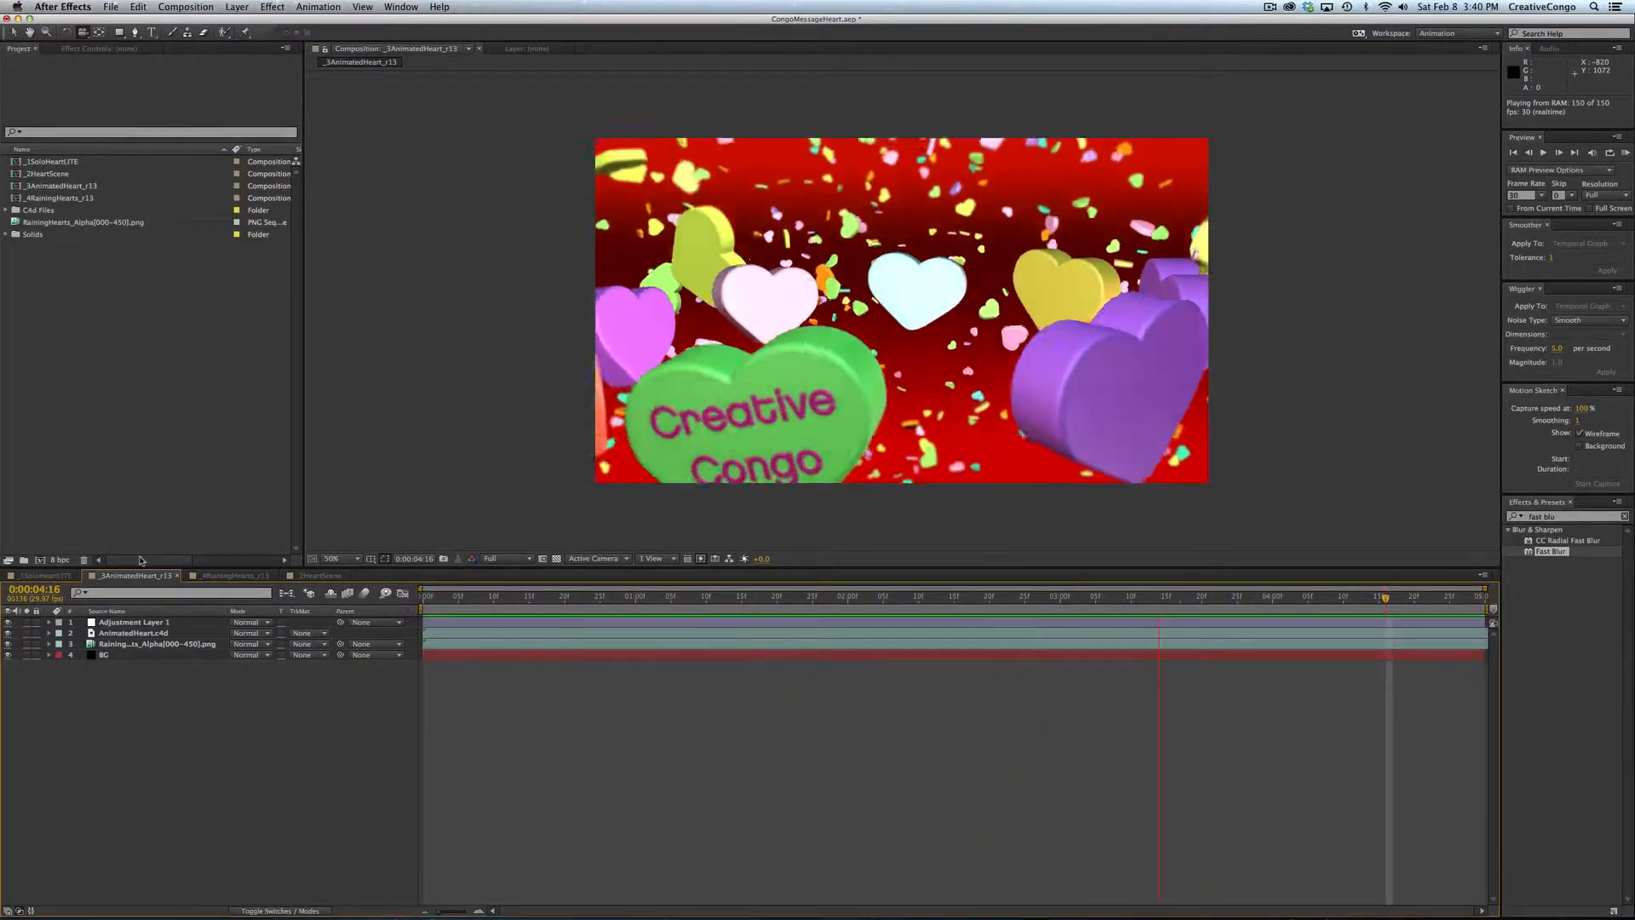
key("space")
Step: View the _4RainingHearts_r13 composition, and RAM preview the _2HeartScene composition
left_click(238, 576)
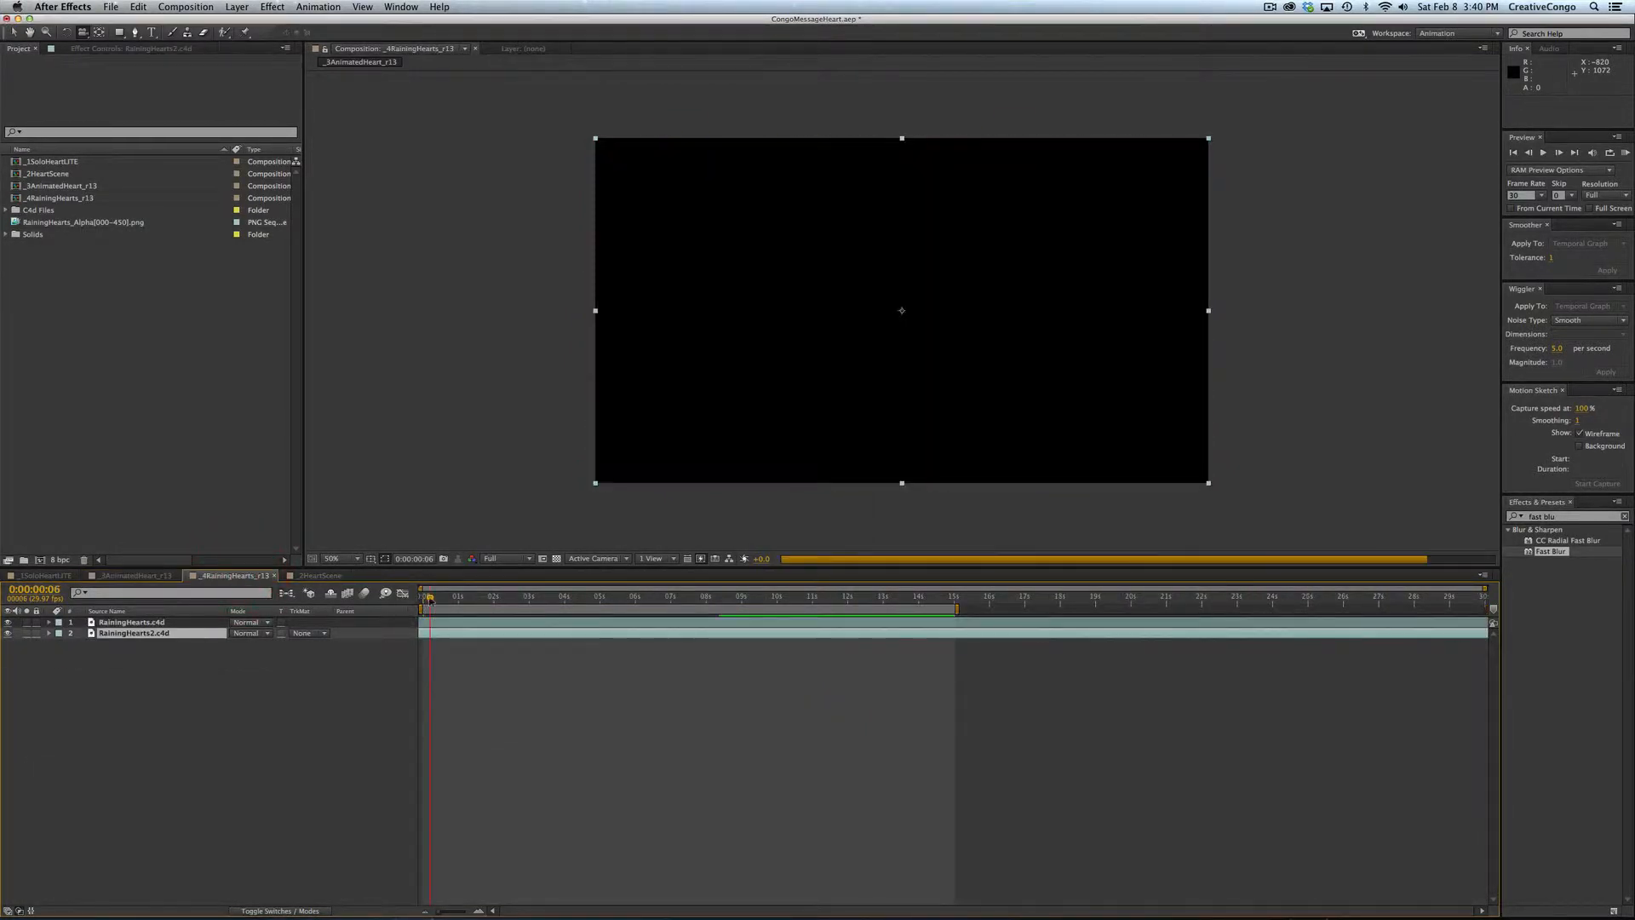
left_click(319, 577)
key("KP_0")
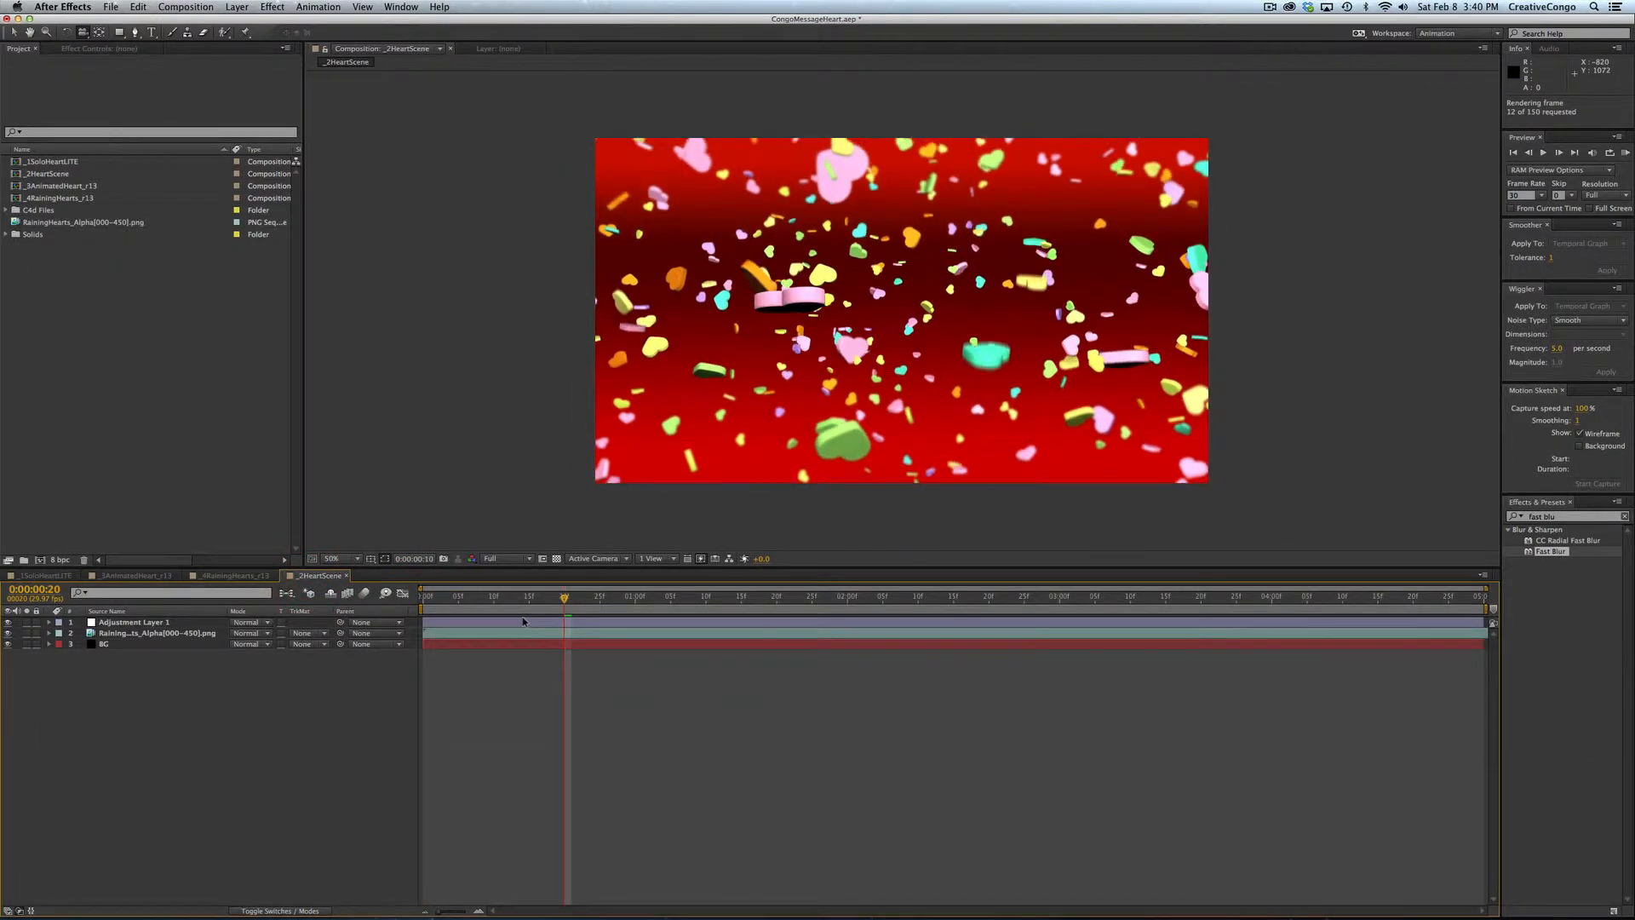
key("KP_0")
key("space")
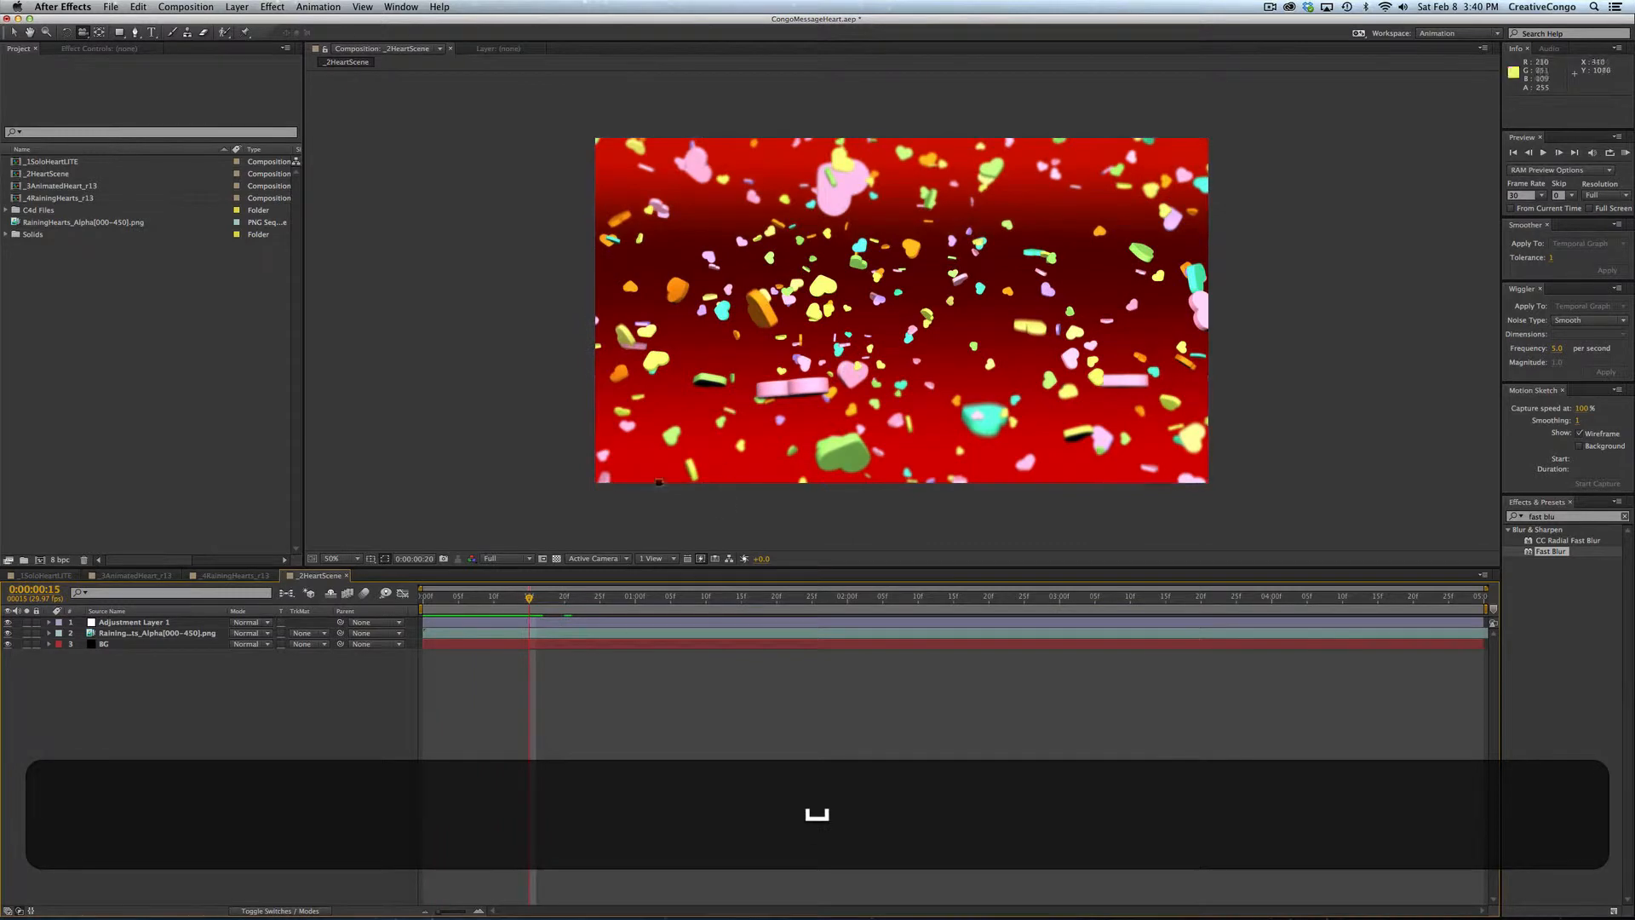
Step: Look through the _4RainingHearts_r13 and _3AnimatedHeart_r13 compositions and return to _1SoloHeartLITE
left_click(230, 576)
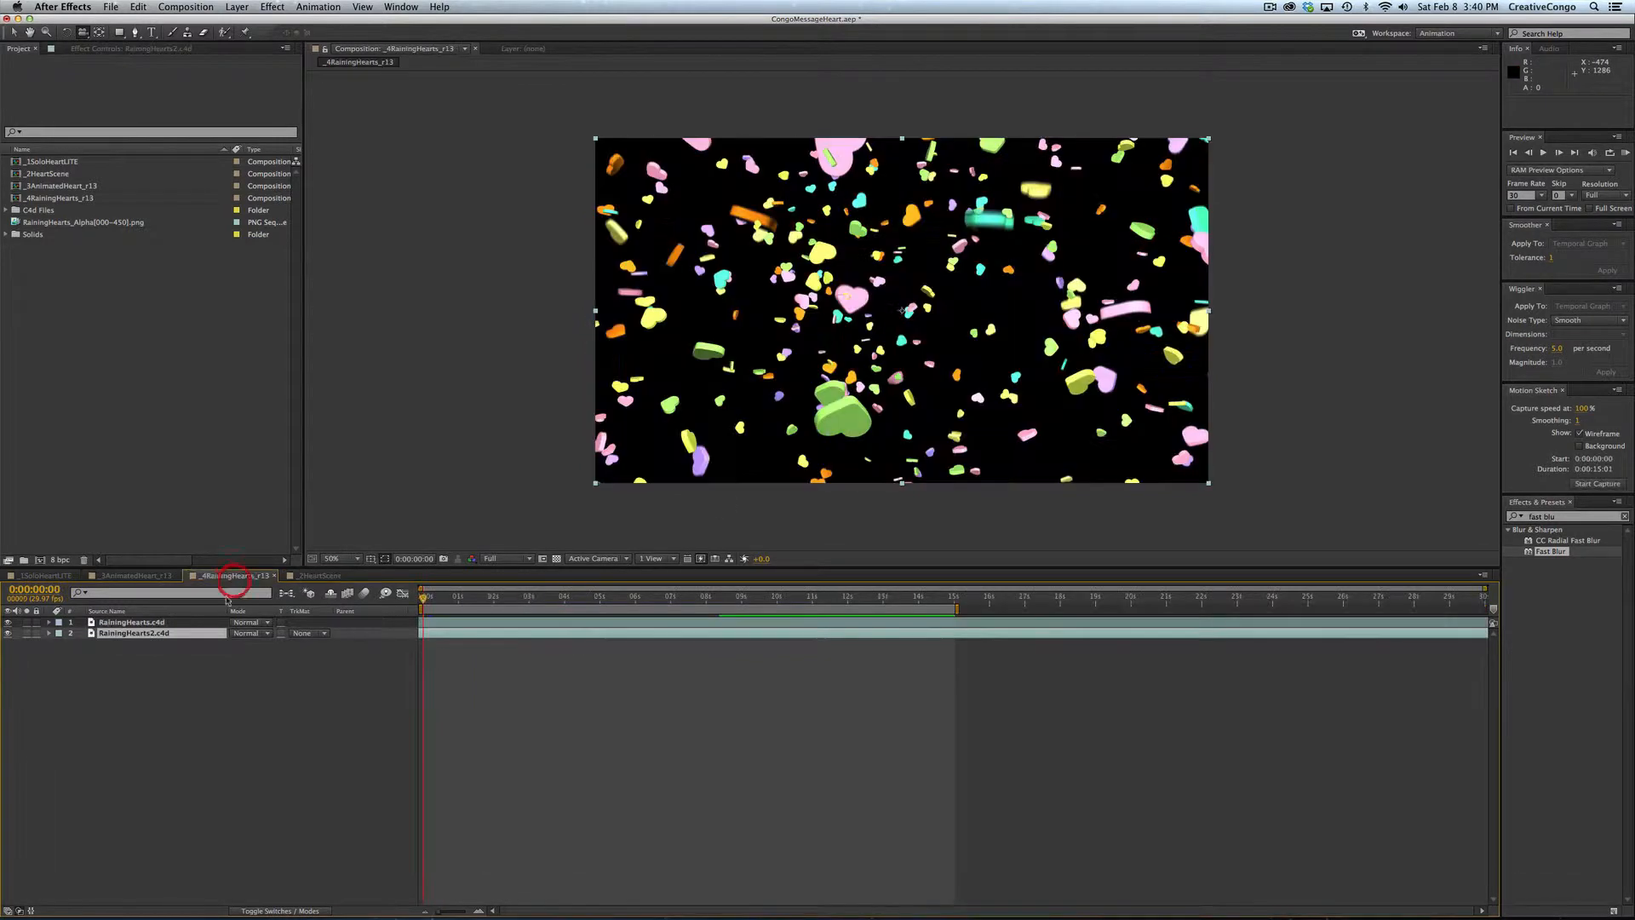
left_click(103, 576)
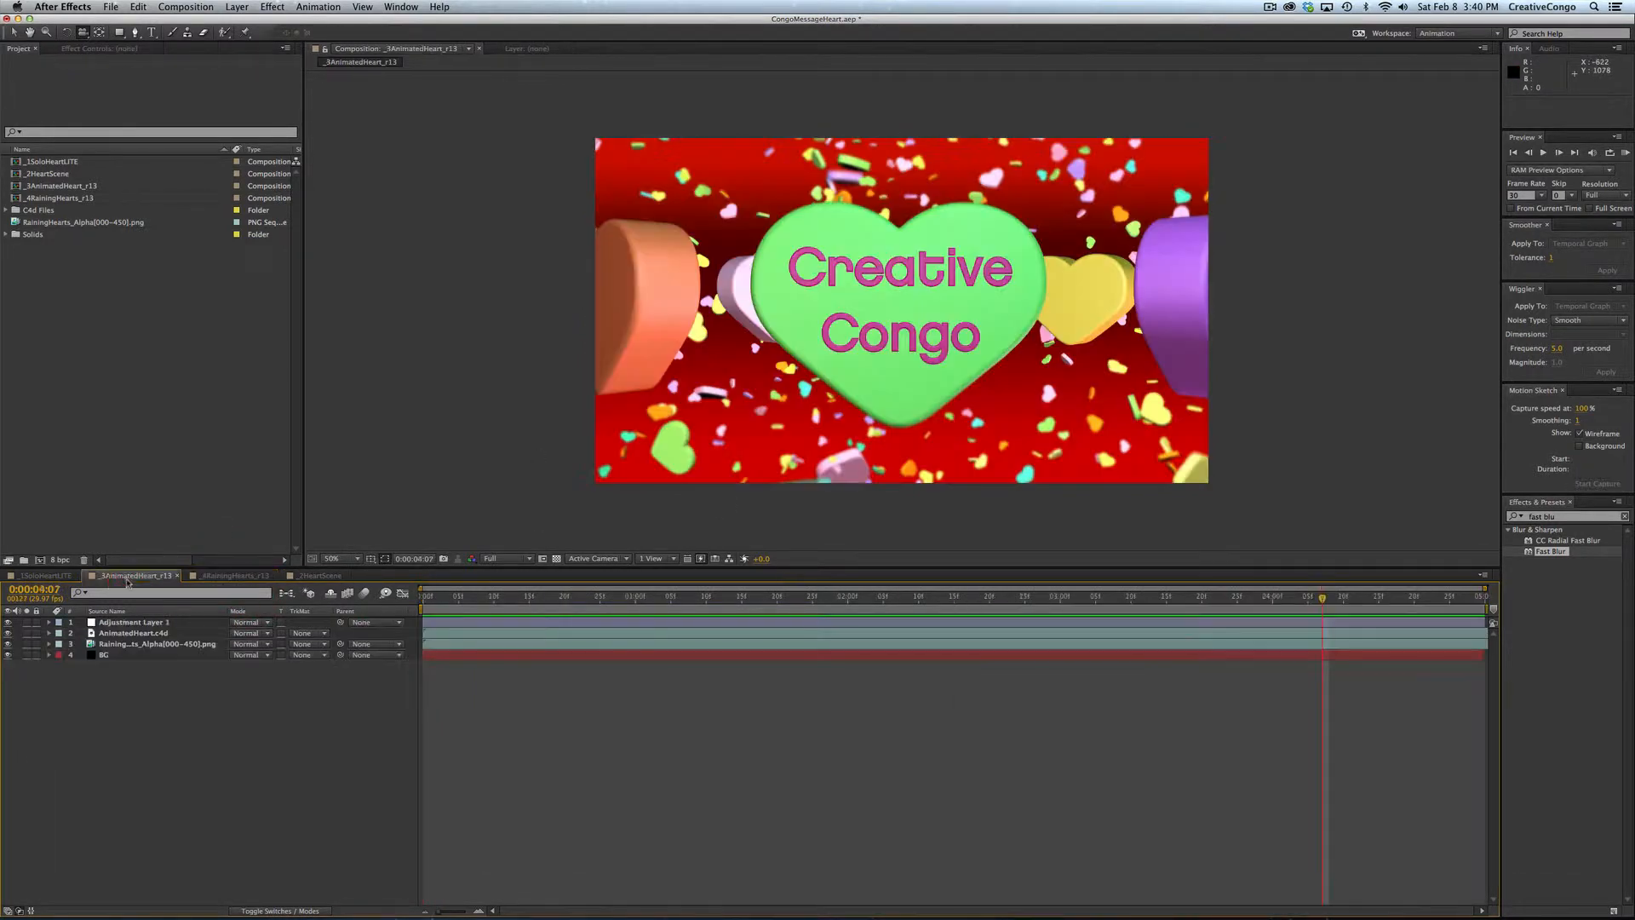
left_click(51, 577)
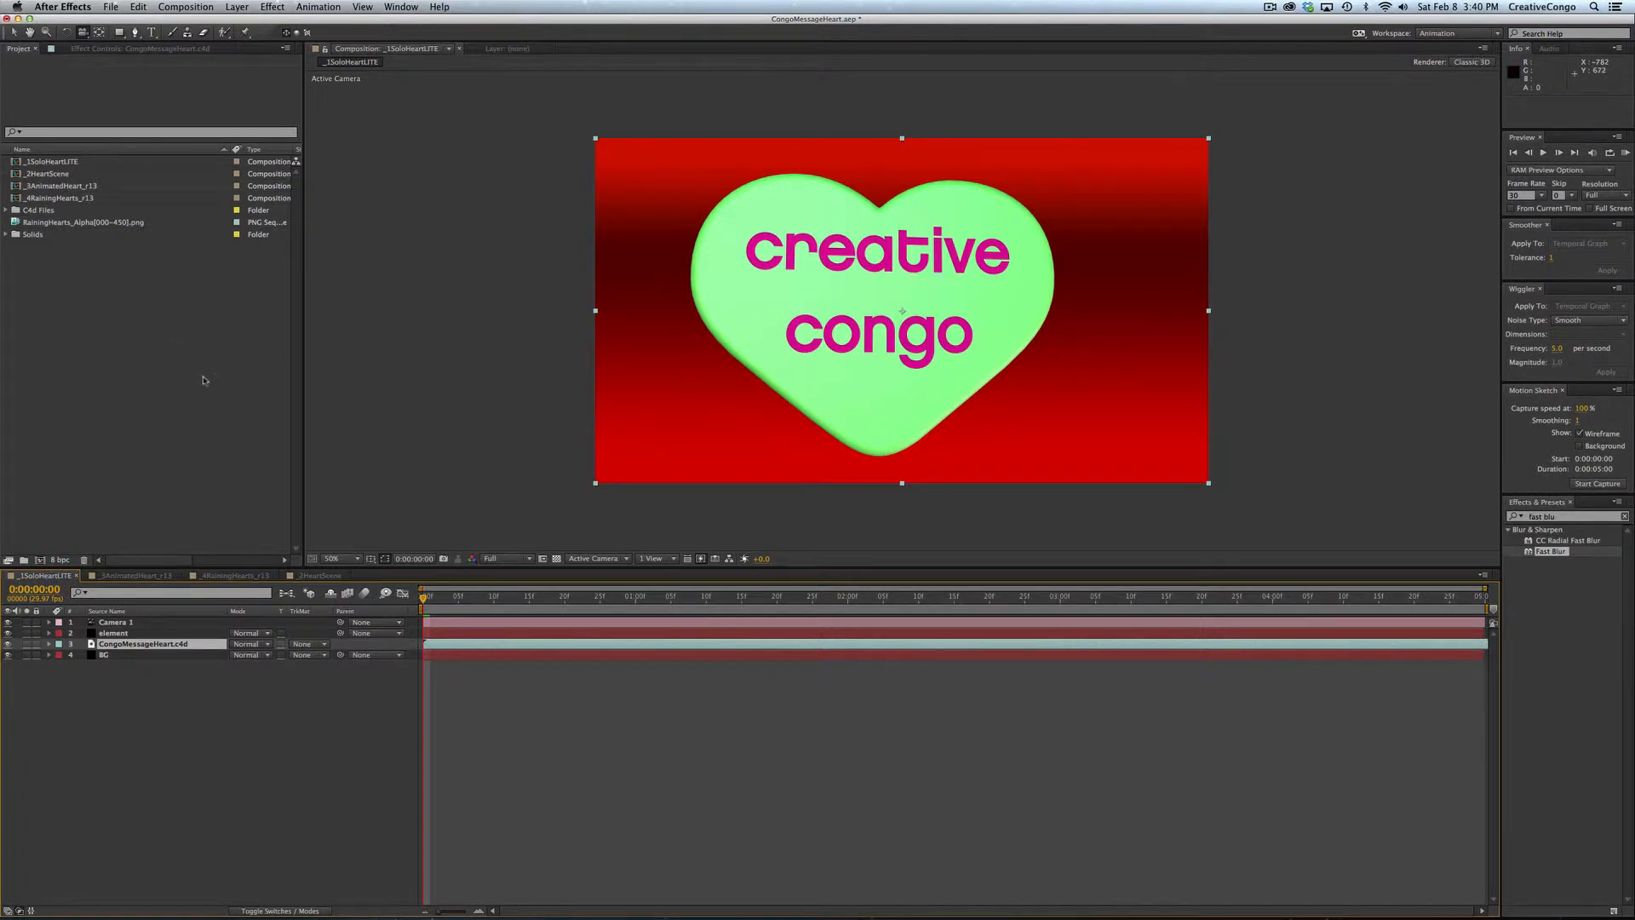
Step: Inspect the project's other compositions and the RainingHearts_Alpha PNG sequence
left_click(52, 186)
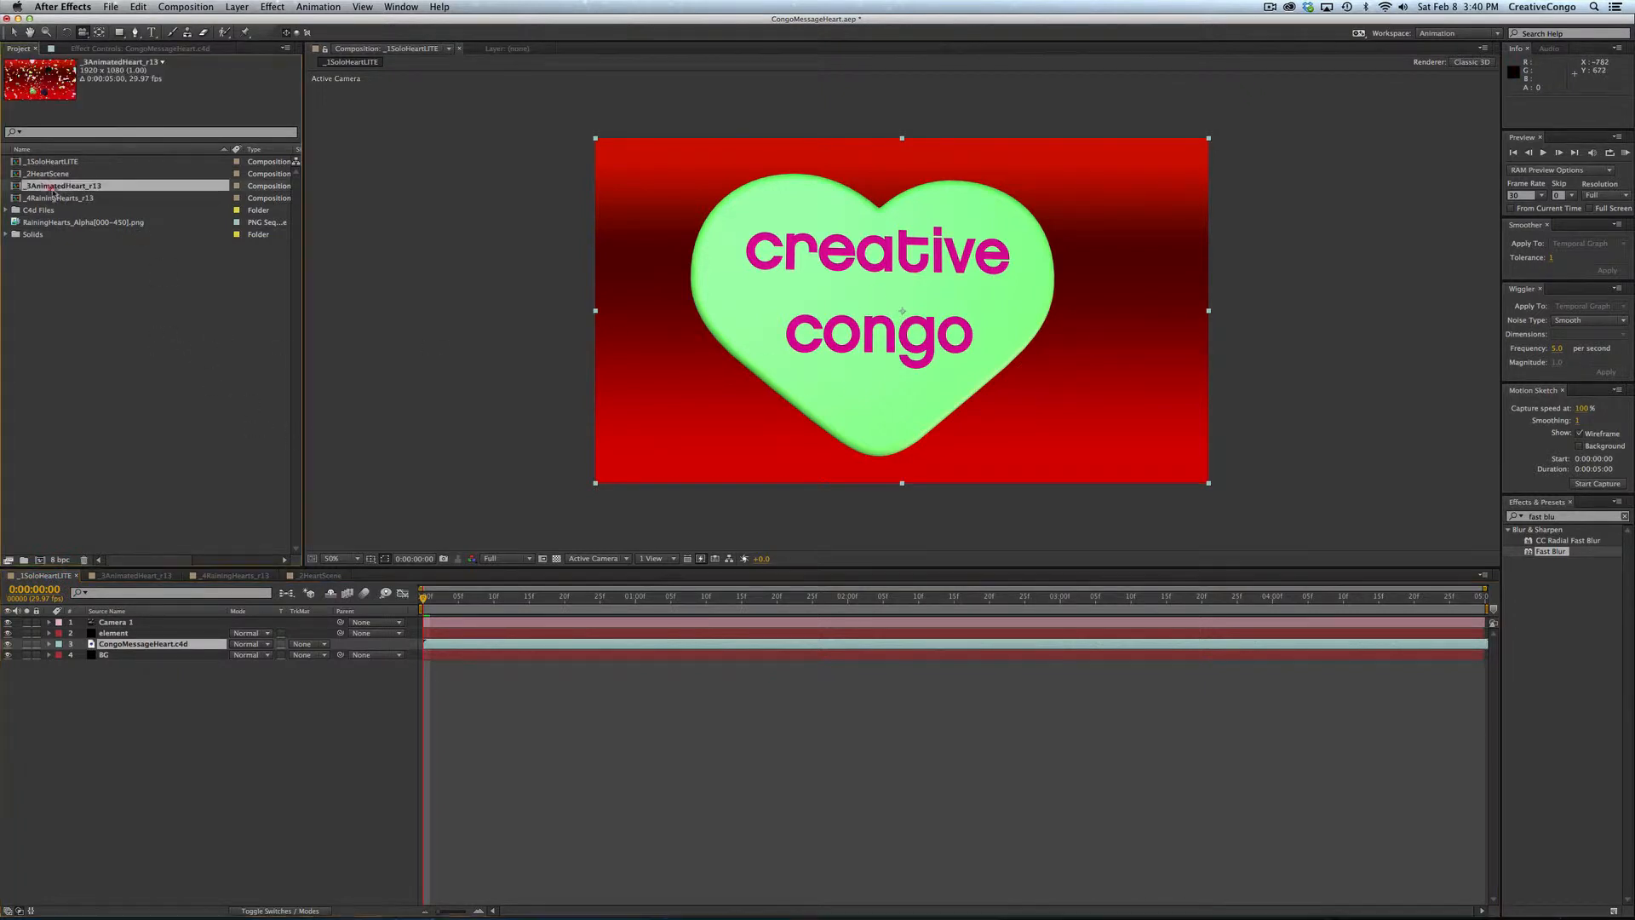
left_click(53, 198)
left_click(50, 175)
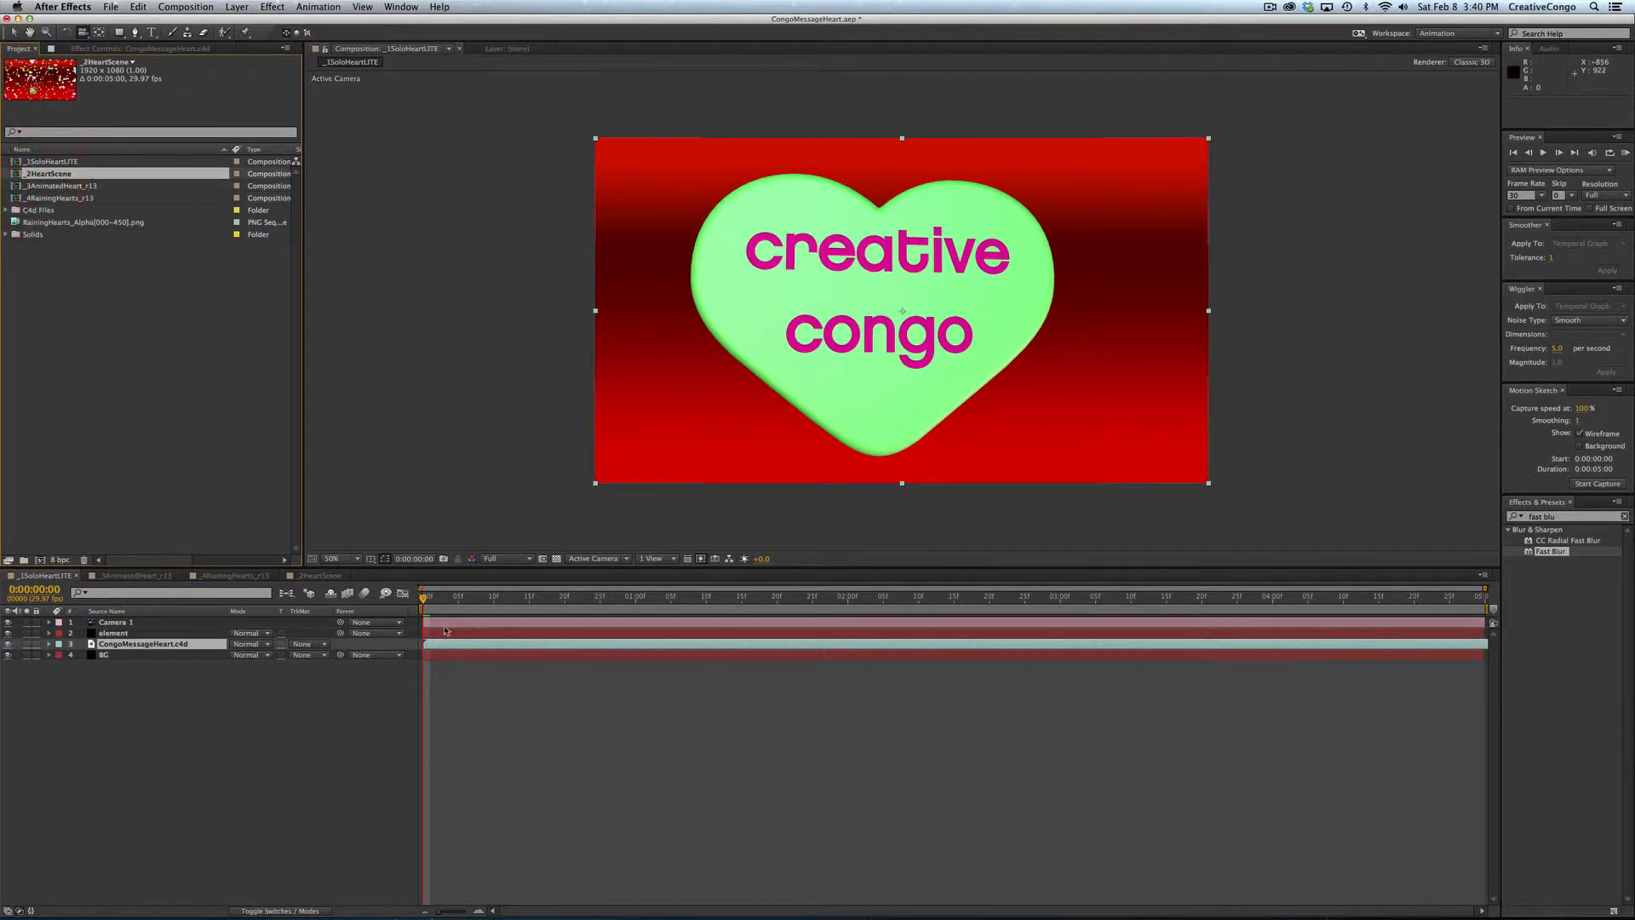
left_click(51, 223)
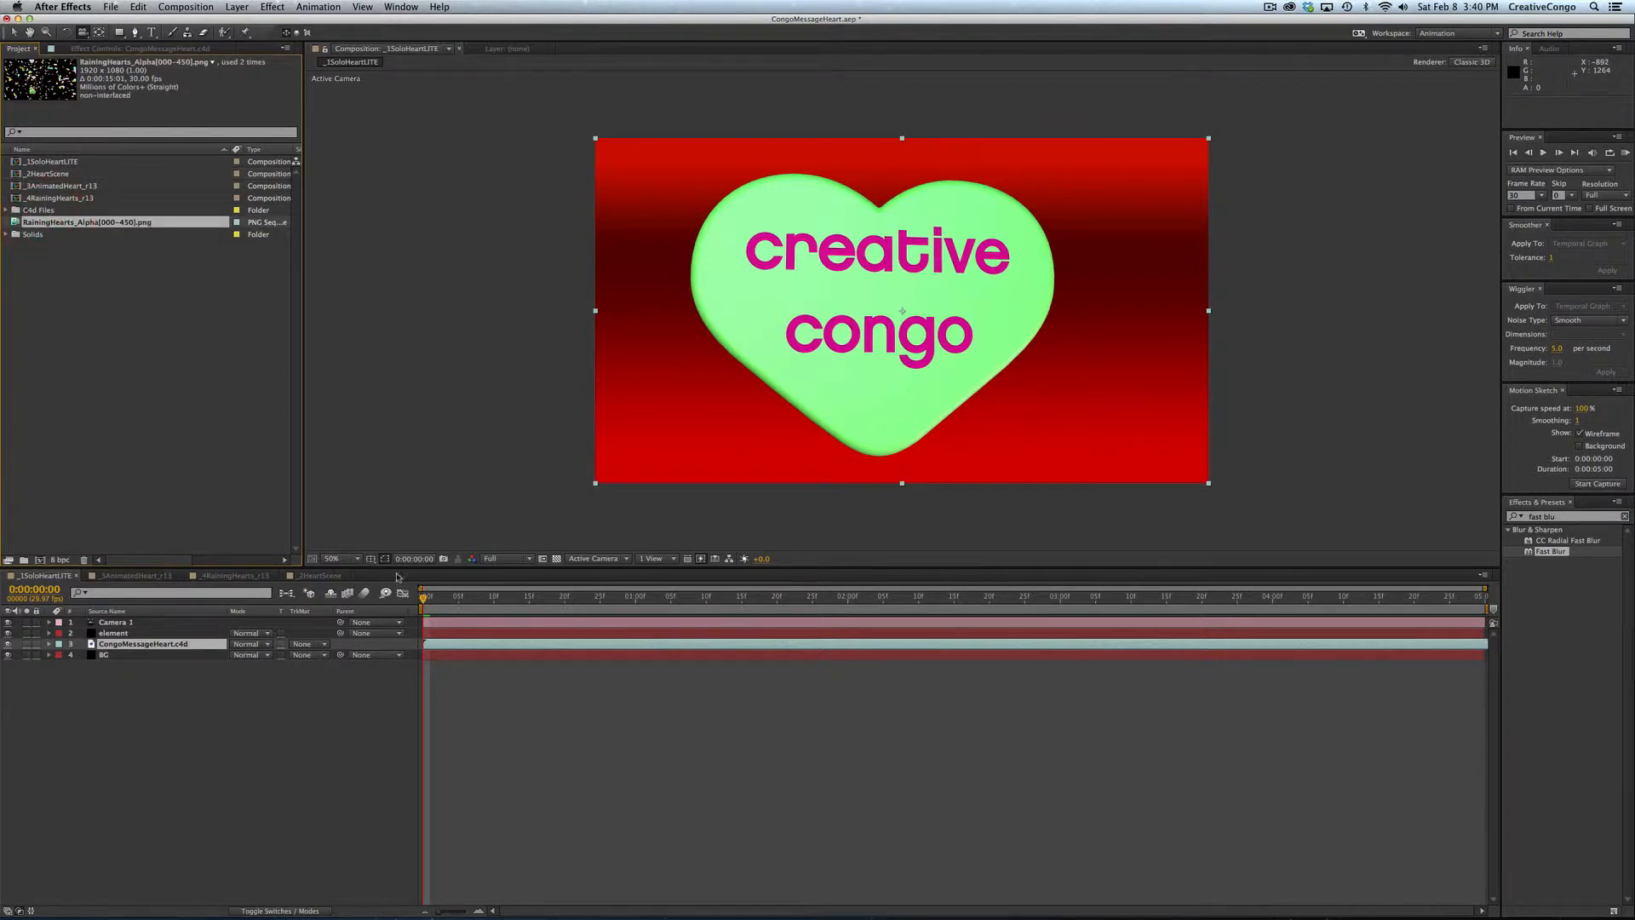
Step: RAM preview the pre-rendered raining hearts PNG layer in the _2HeartScene composition
left_click(317, 575)
key("KP_0")
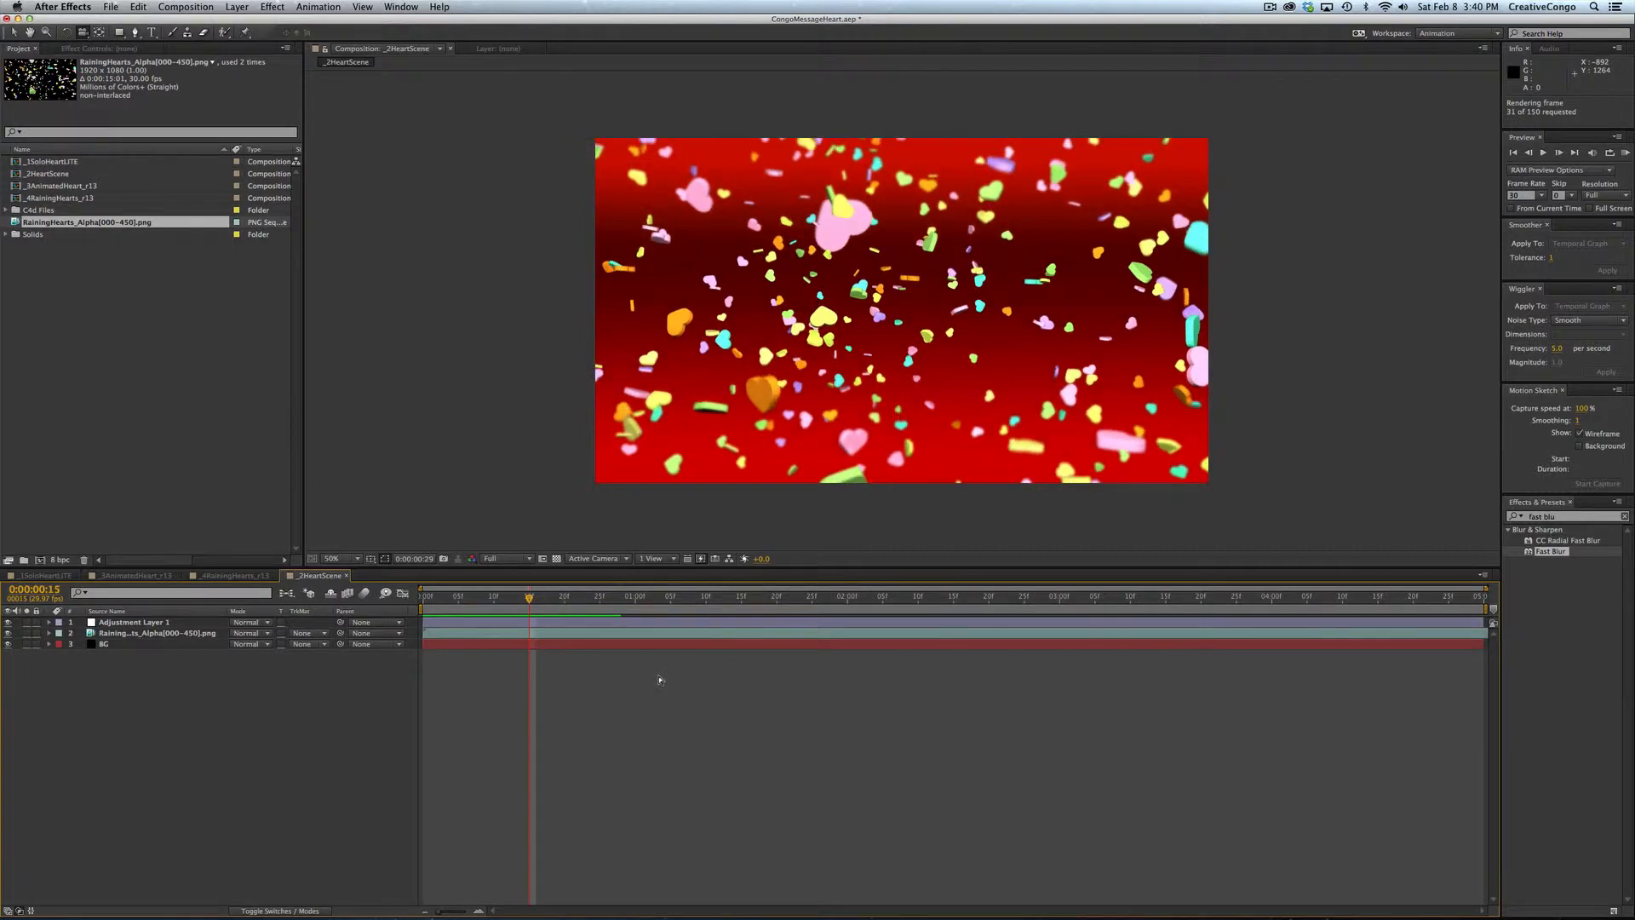
key("KP_0")
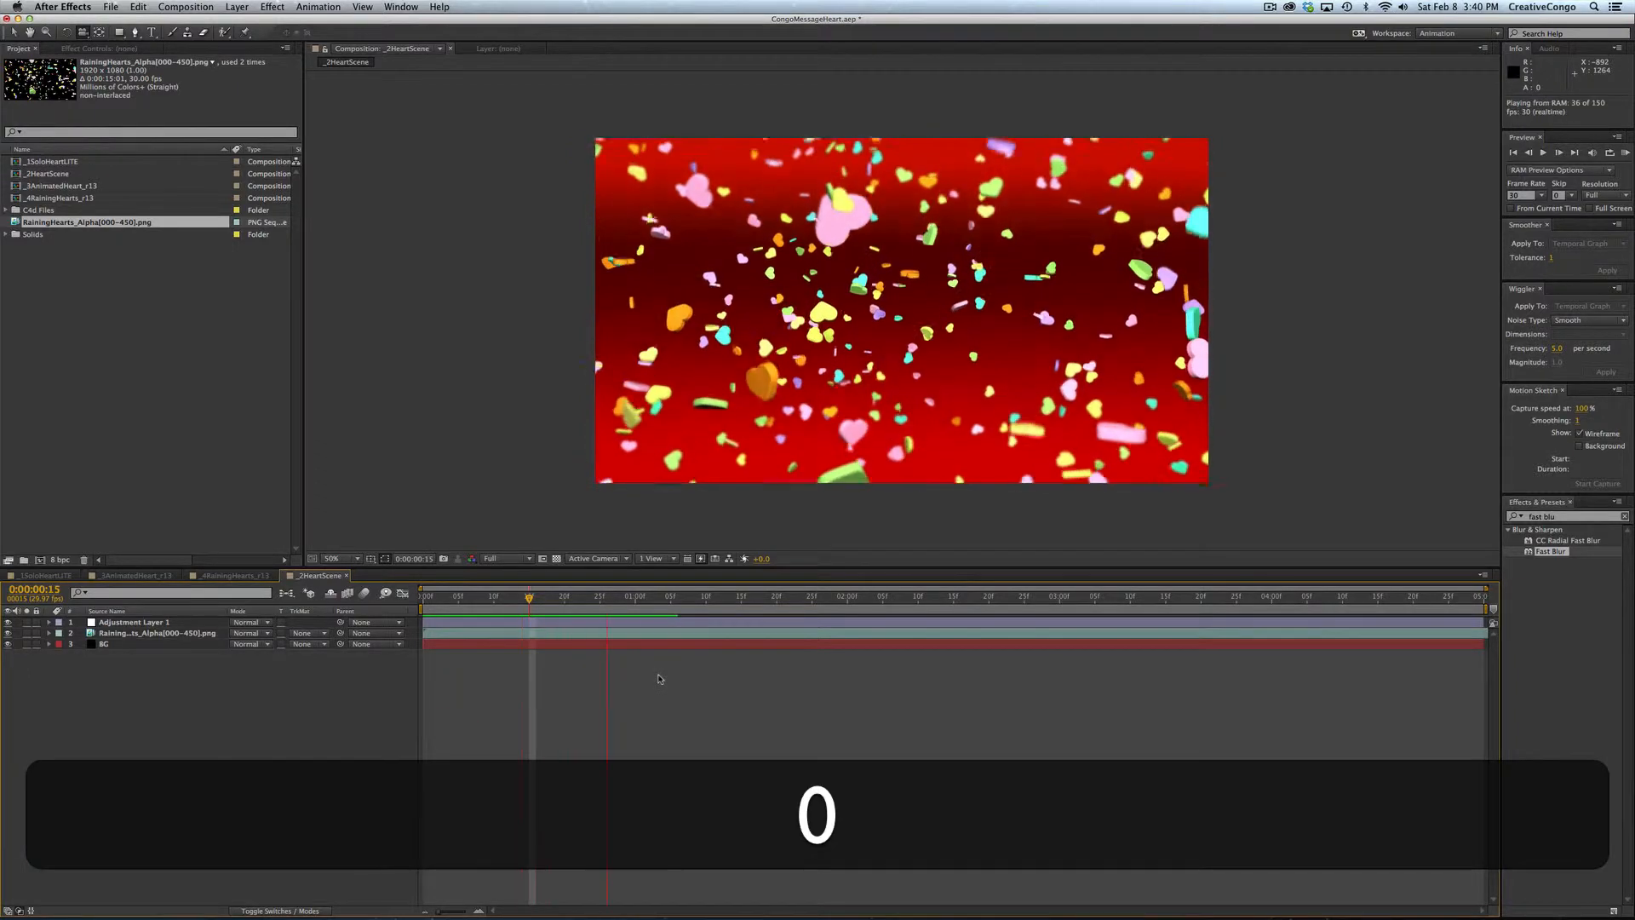
key("space")
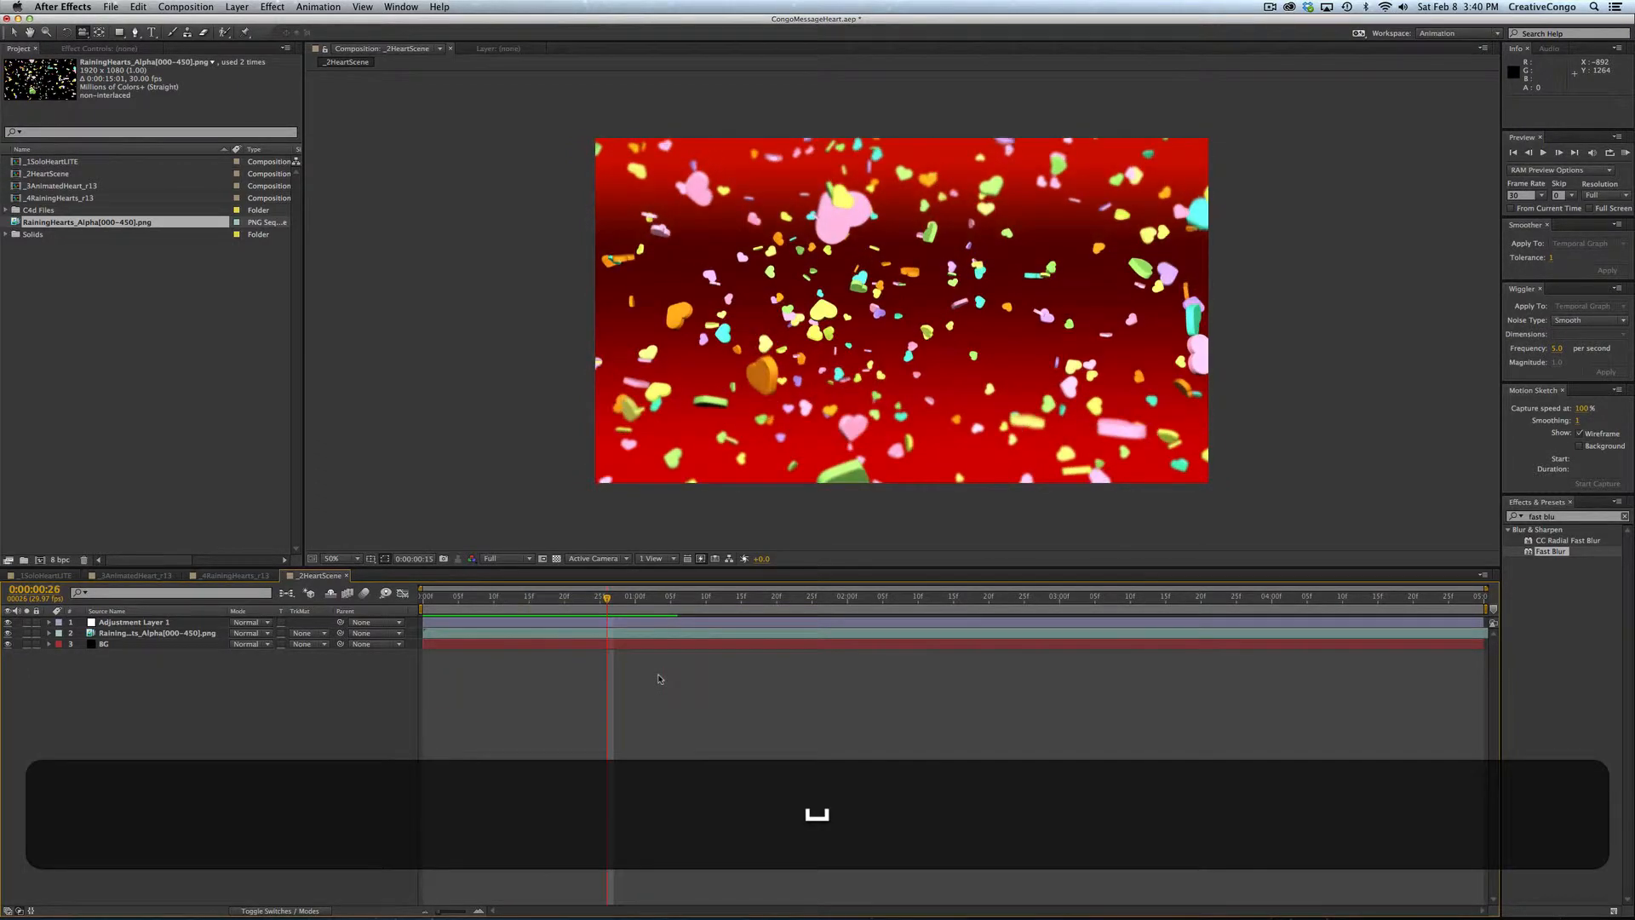
left_click(495, 634)
key("KP_0")
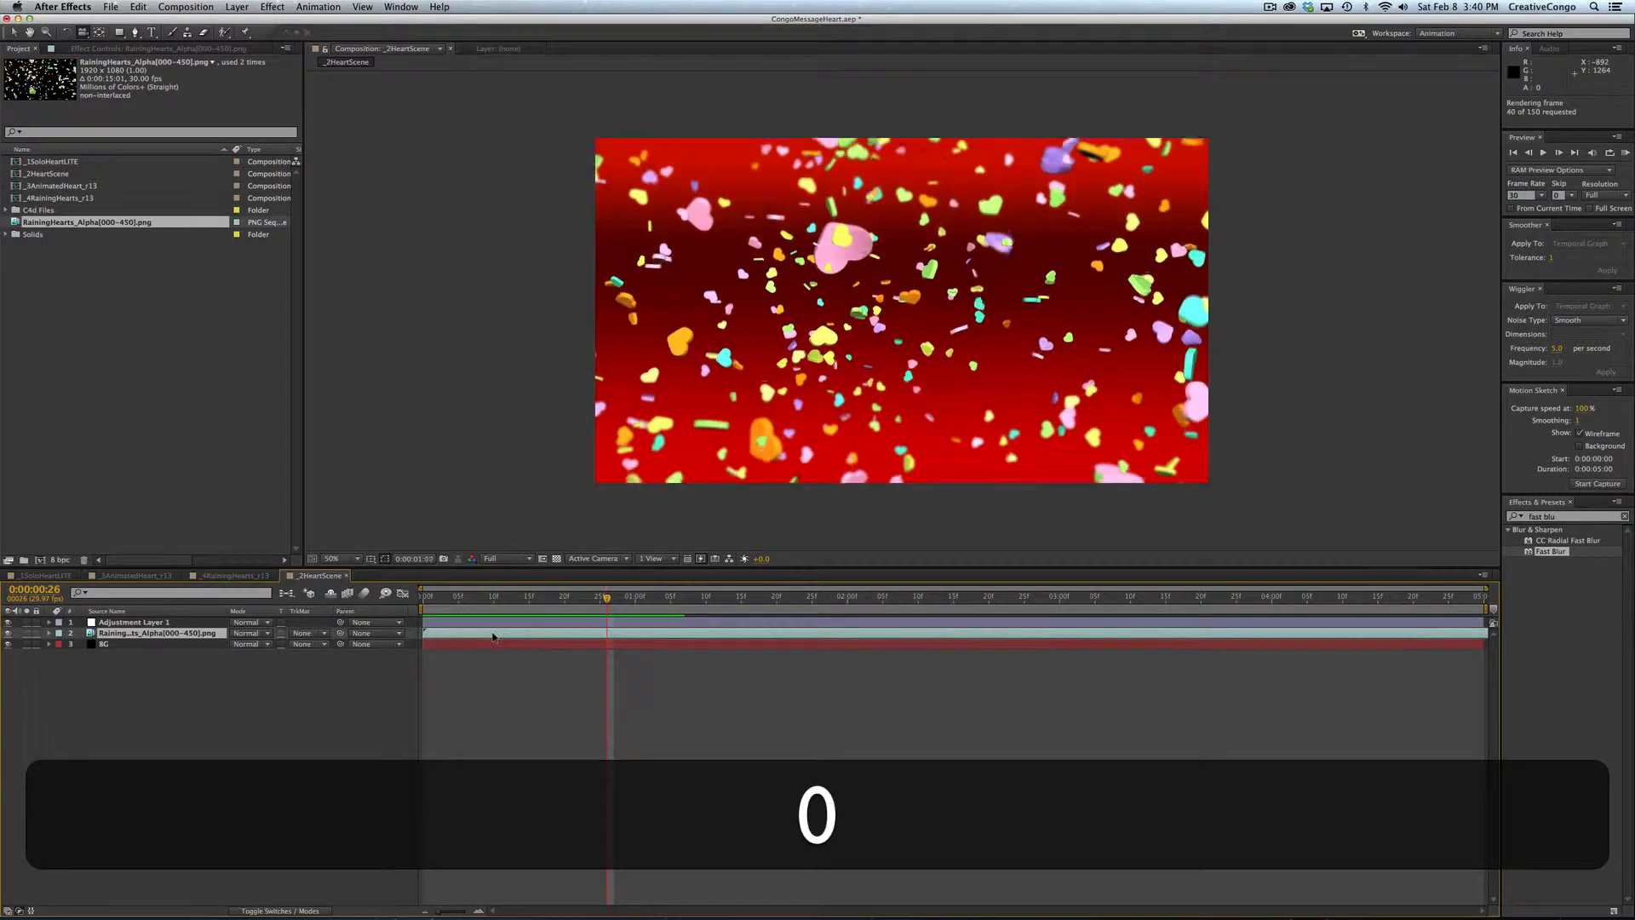
key("KP_0")
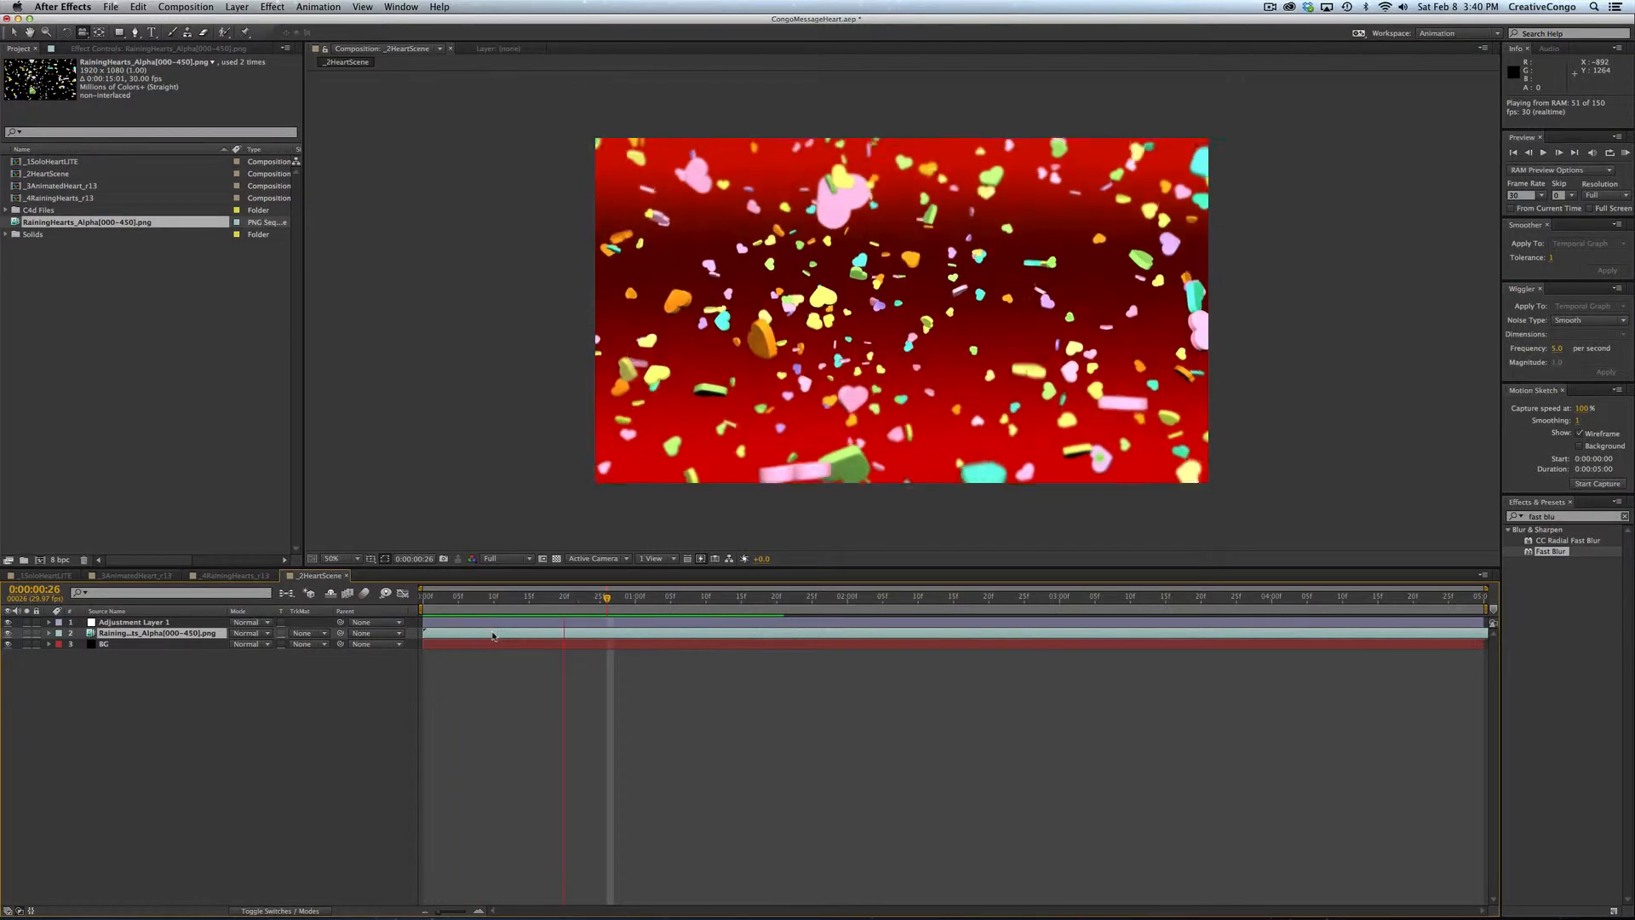
key("KP_0")
Step: Compare the heart scene with Adjustment Layer 1 hidden and shown, and preview the raining hearts again
left_click(511, 622)
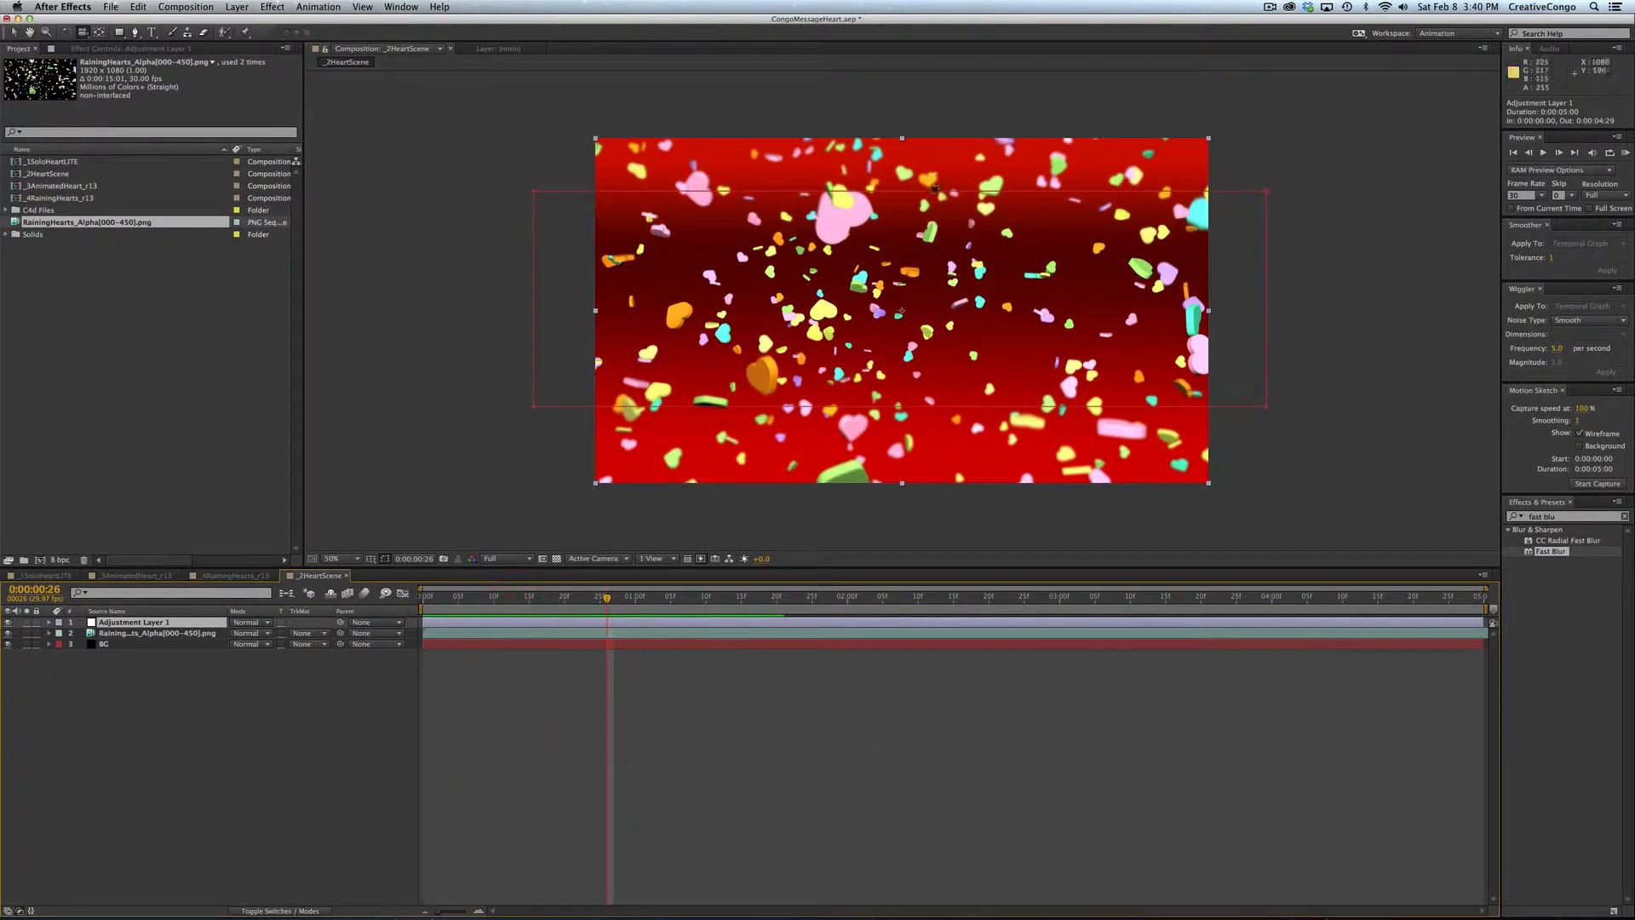
left_click(9, 622)
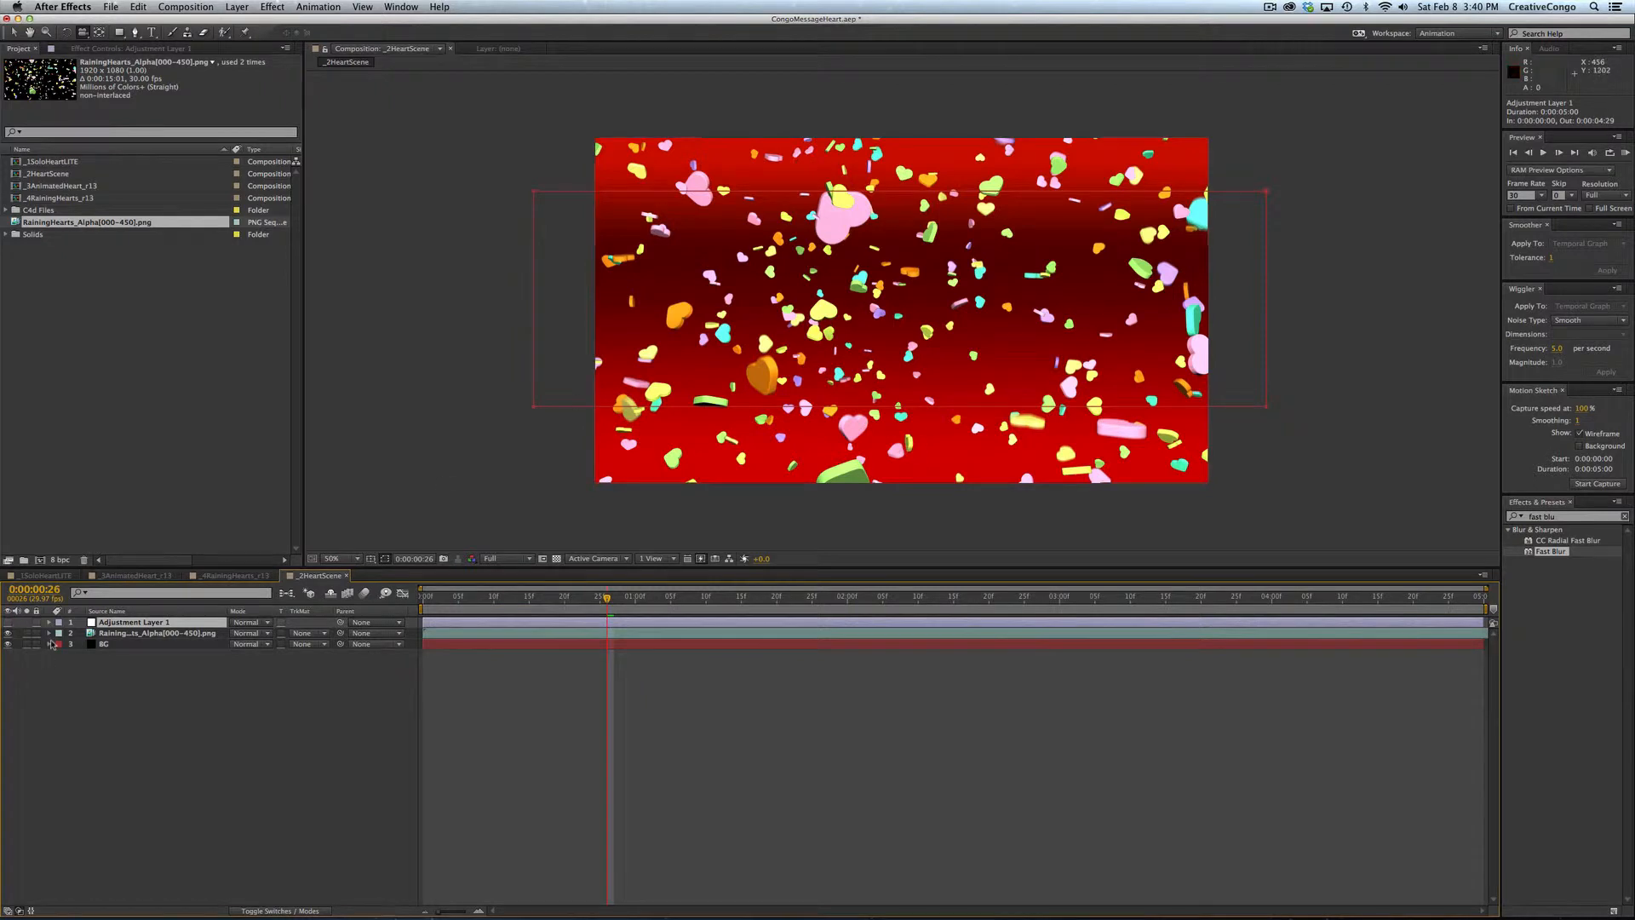
left_click(555, 633)
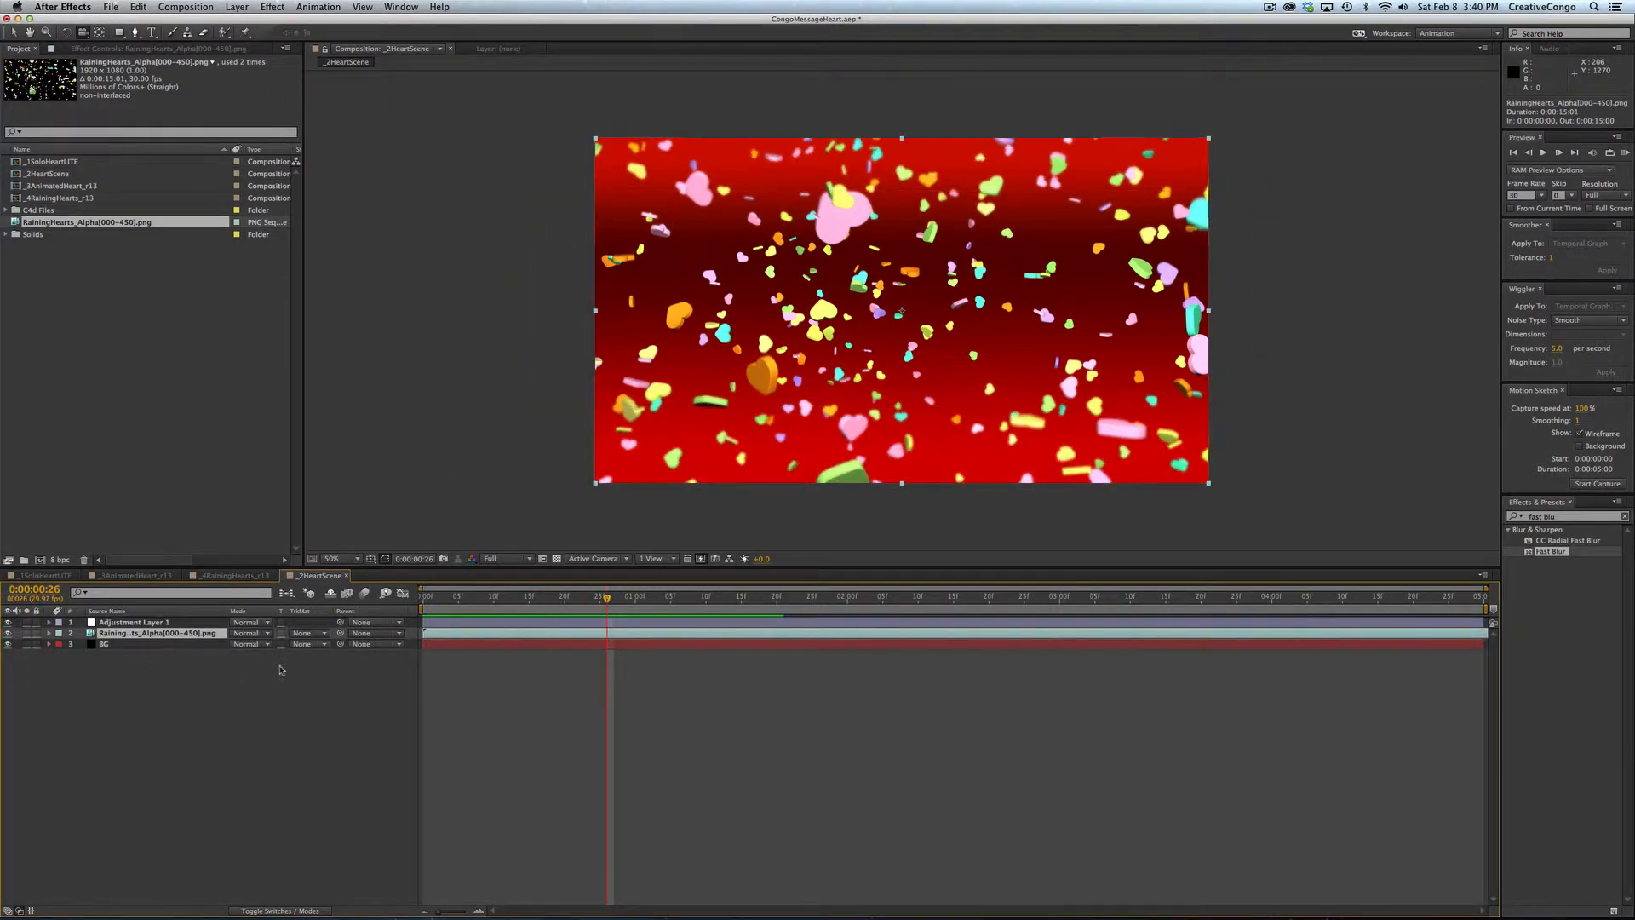
key("0")
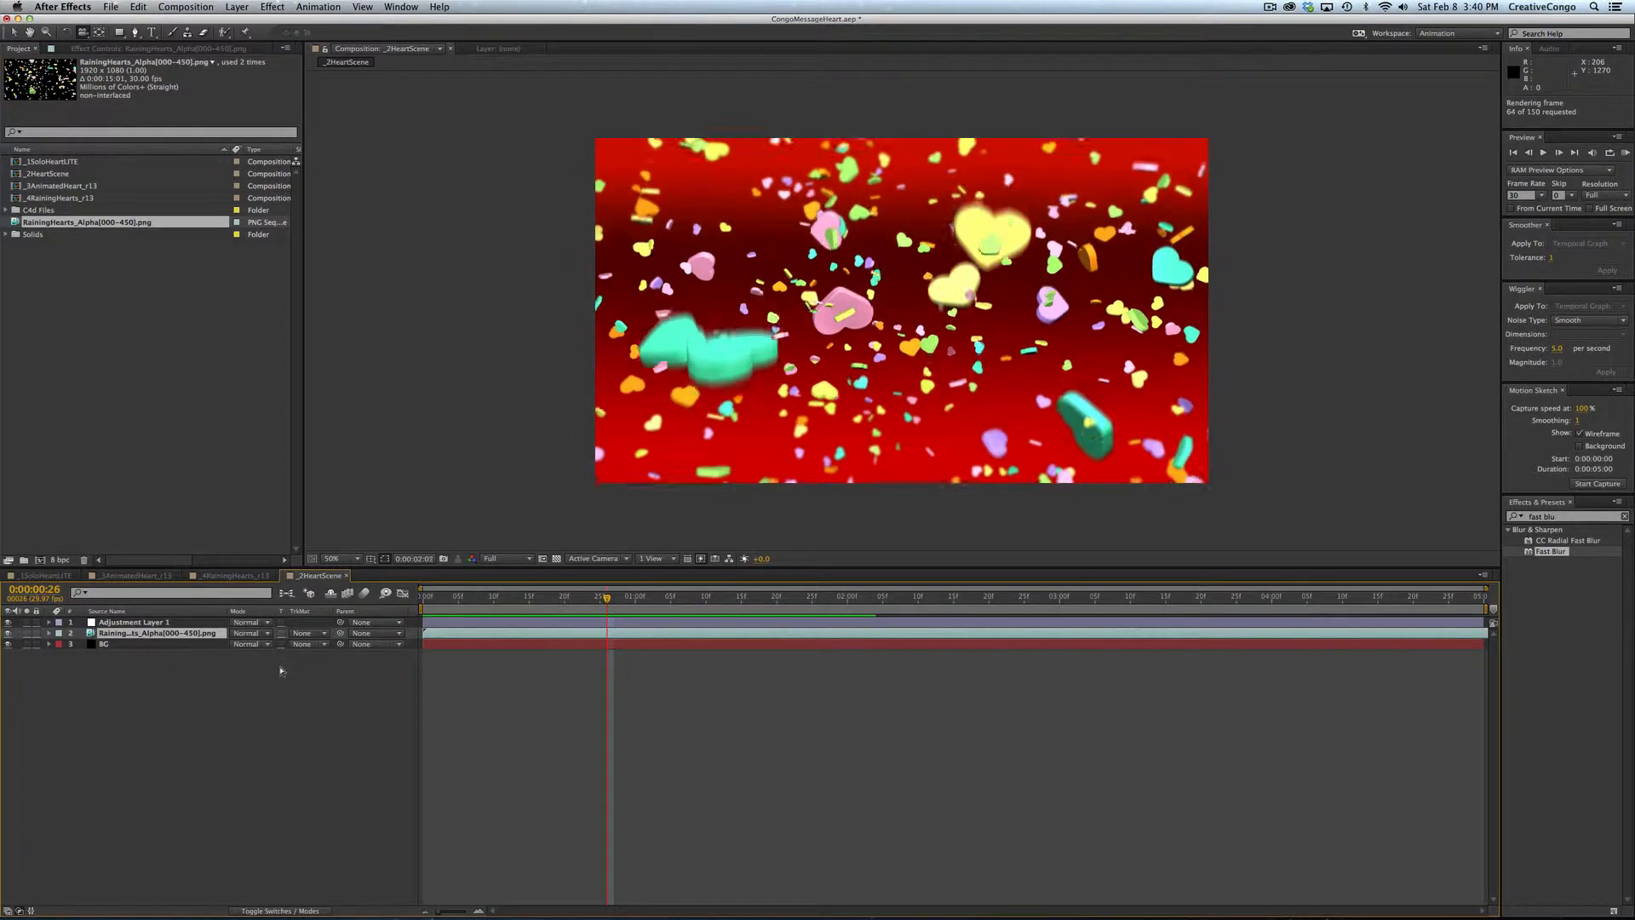
key("space")
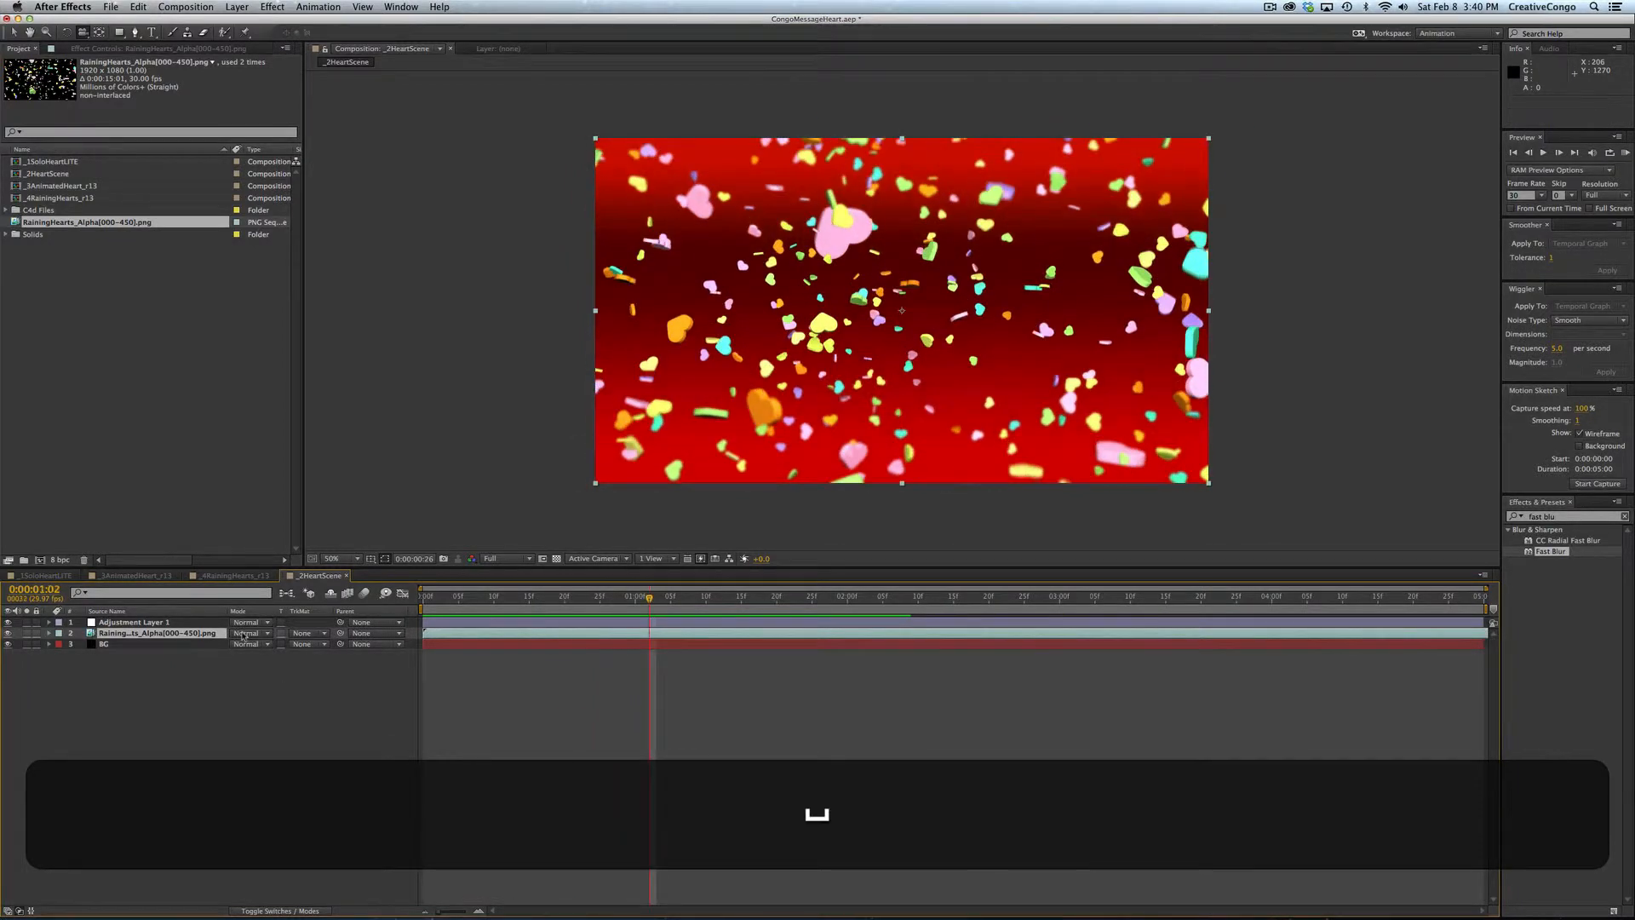
left_click(605, 638)
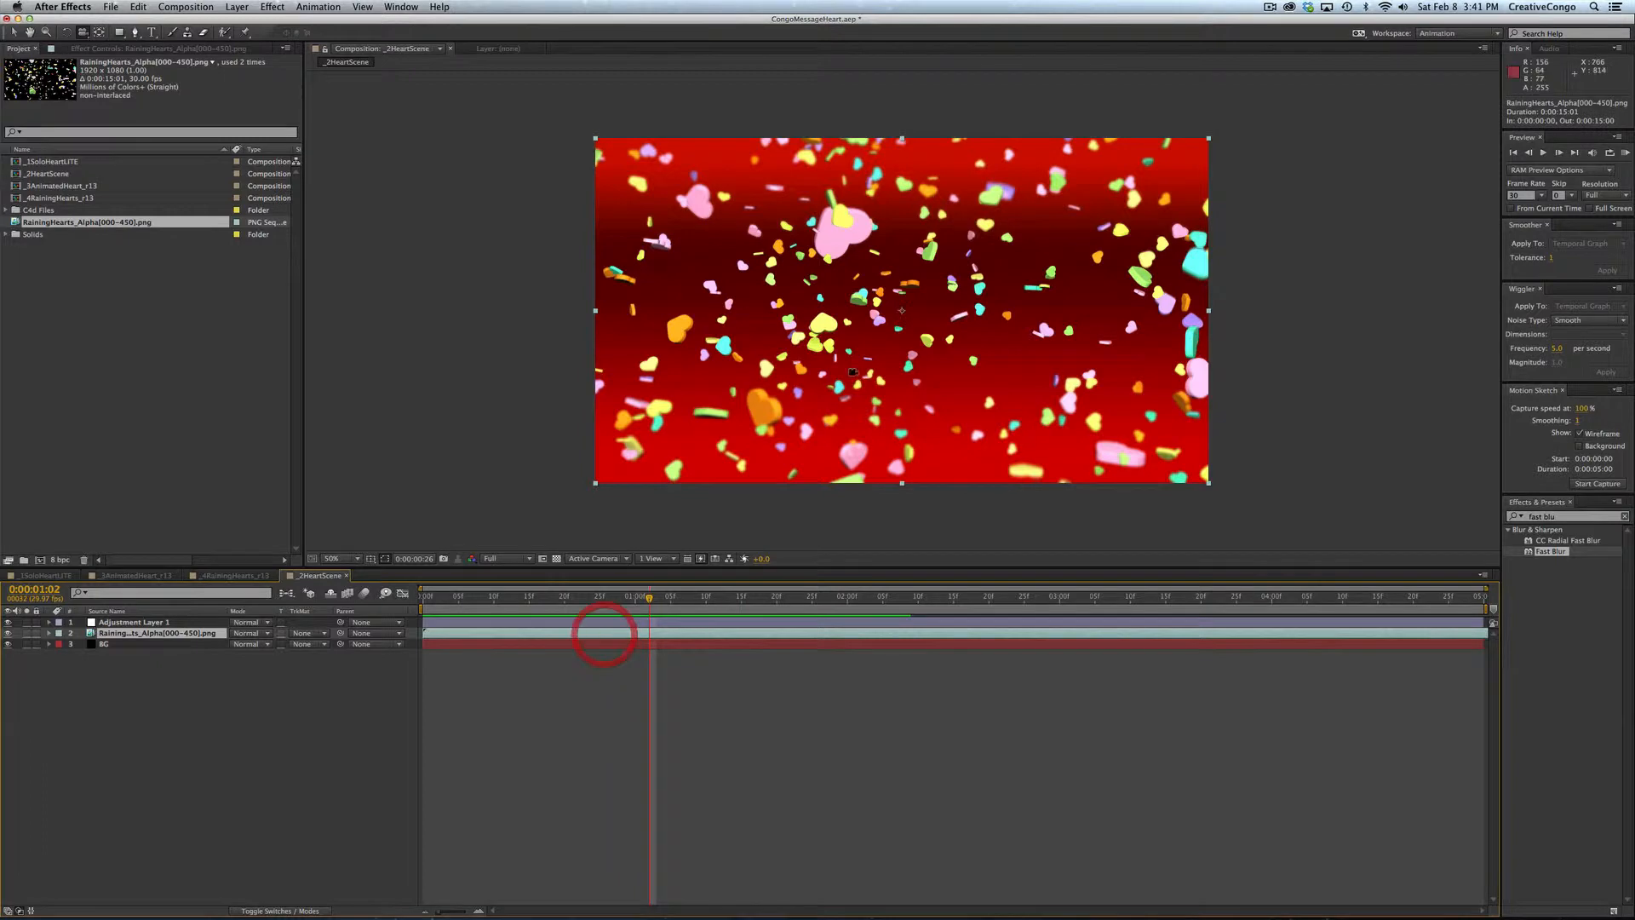
Step: Open the Element Scene Setup for the element layer in the _1SoloHeartLITE composition
left_click(62, 577)
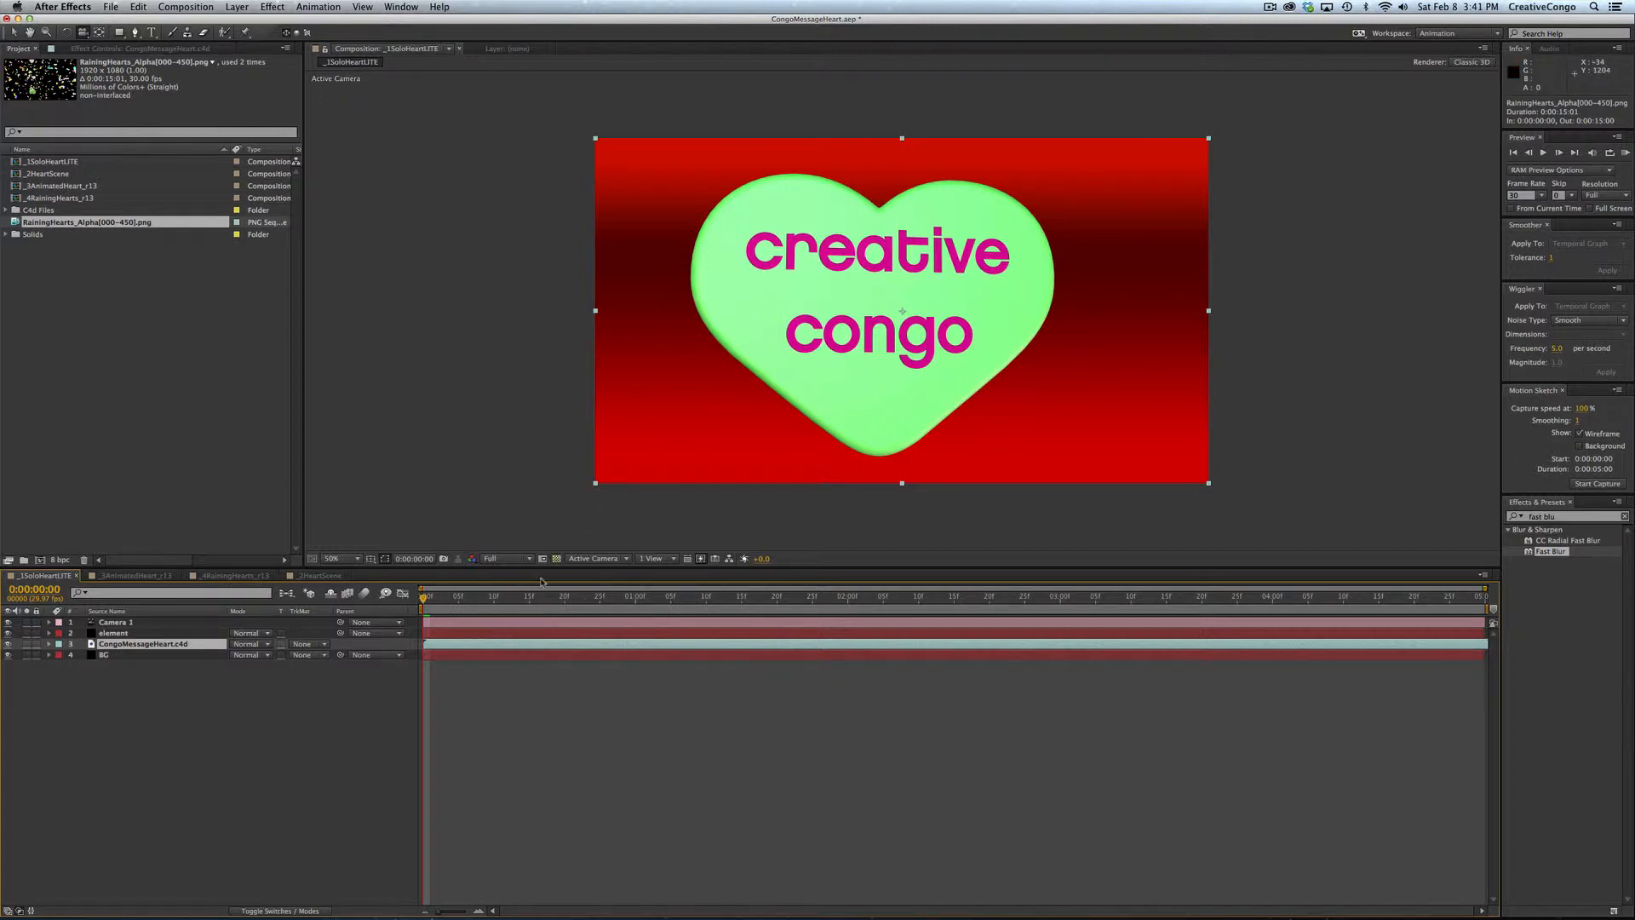
left_click(115, 634)
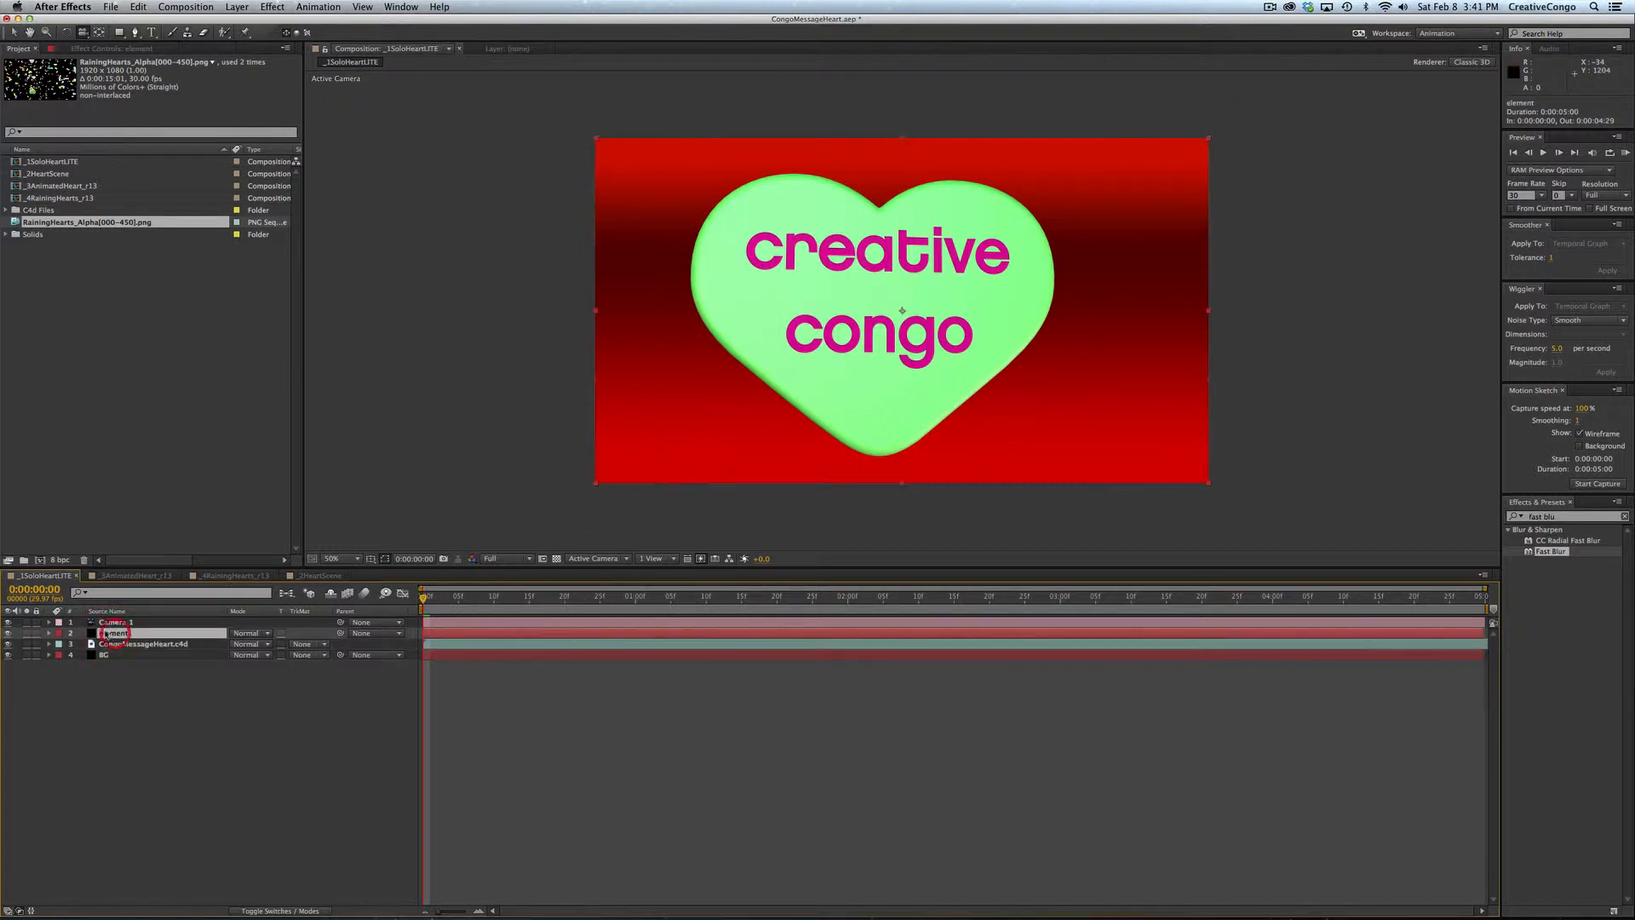
left_click(111, 48)
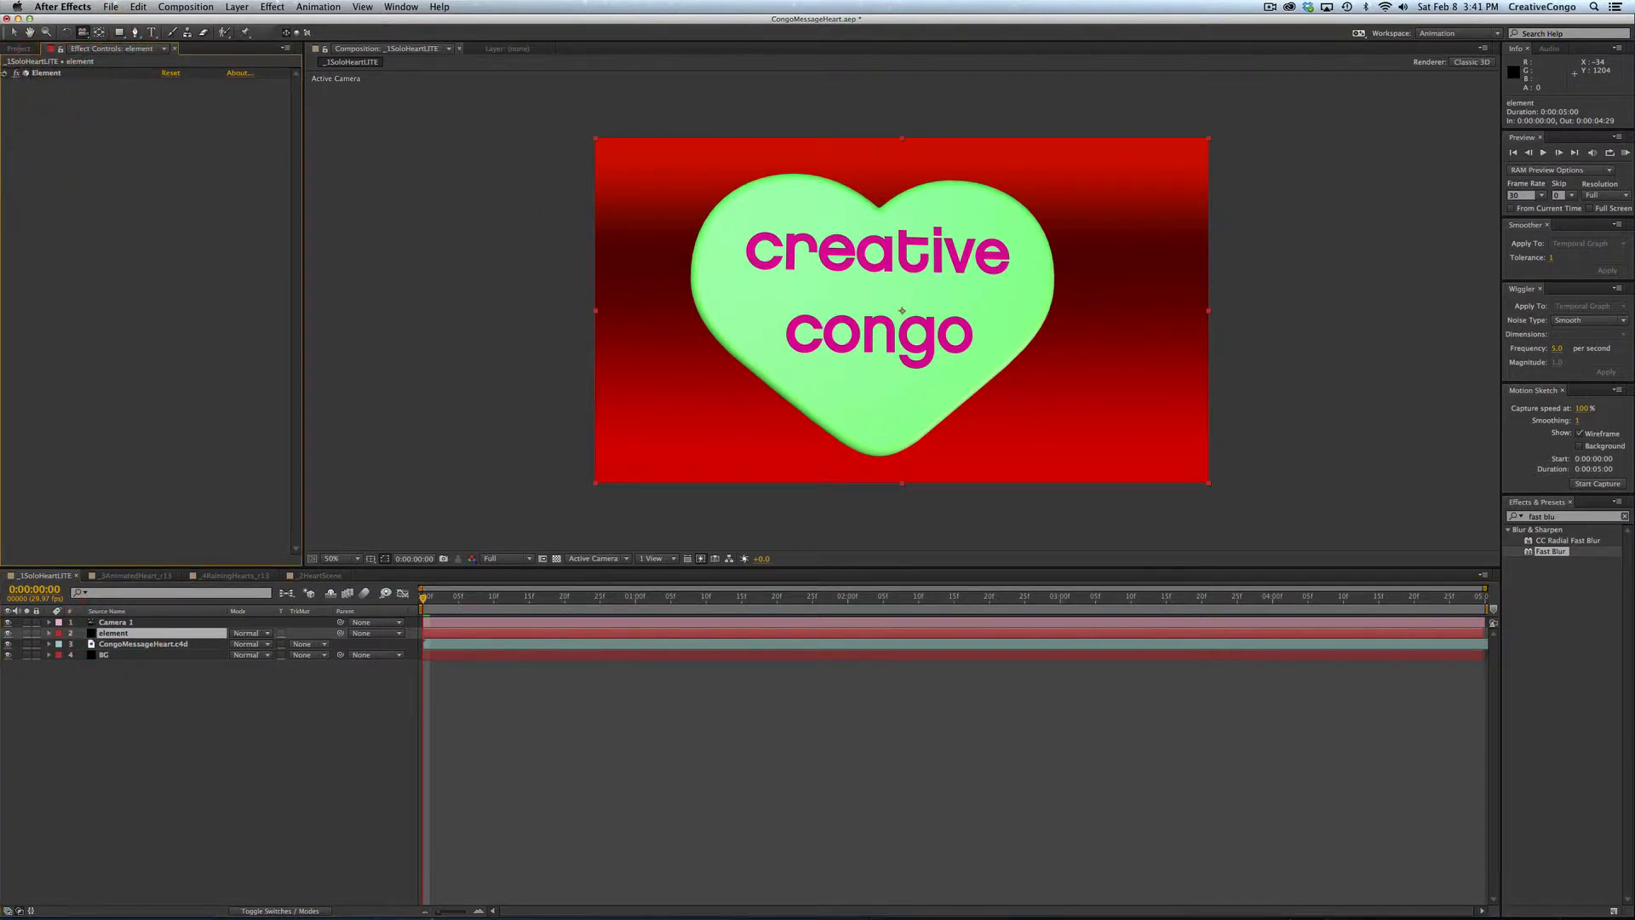
left_click(6, 74)
left_click(63, 98)
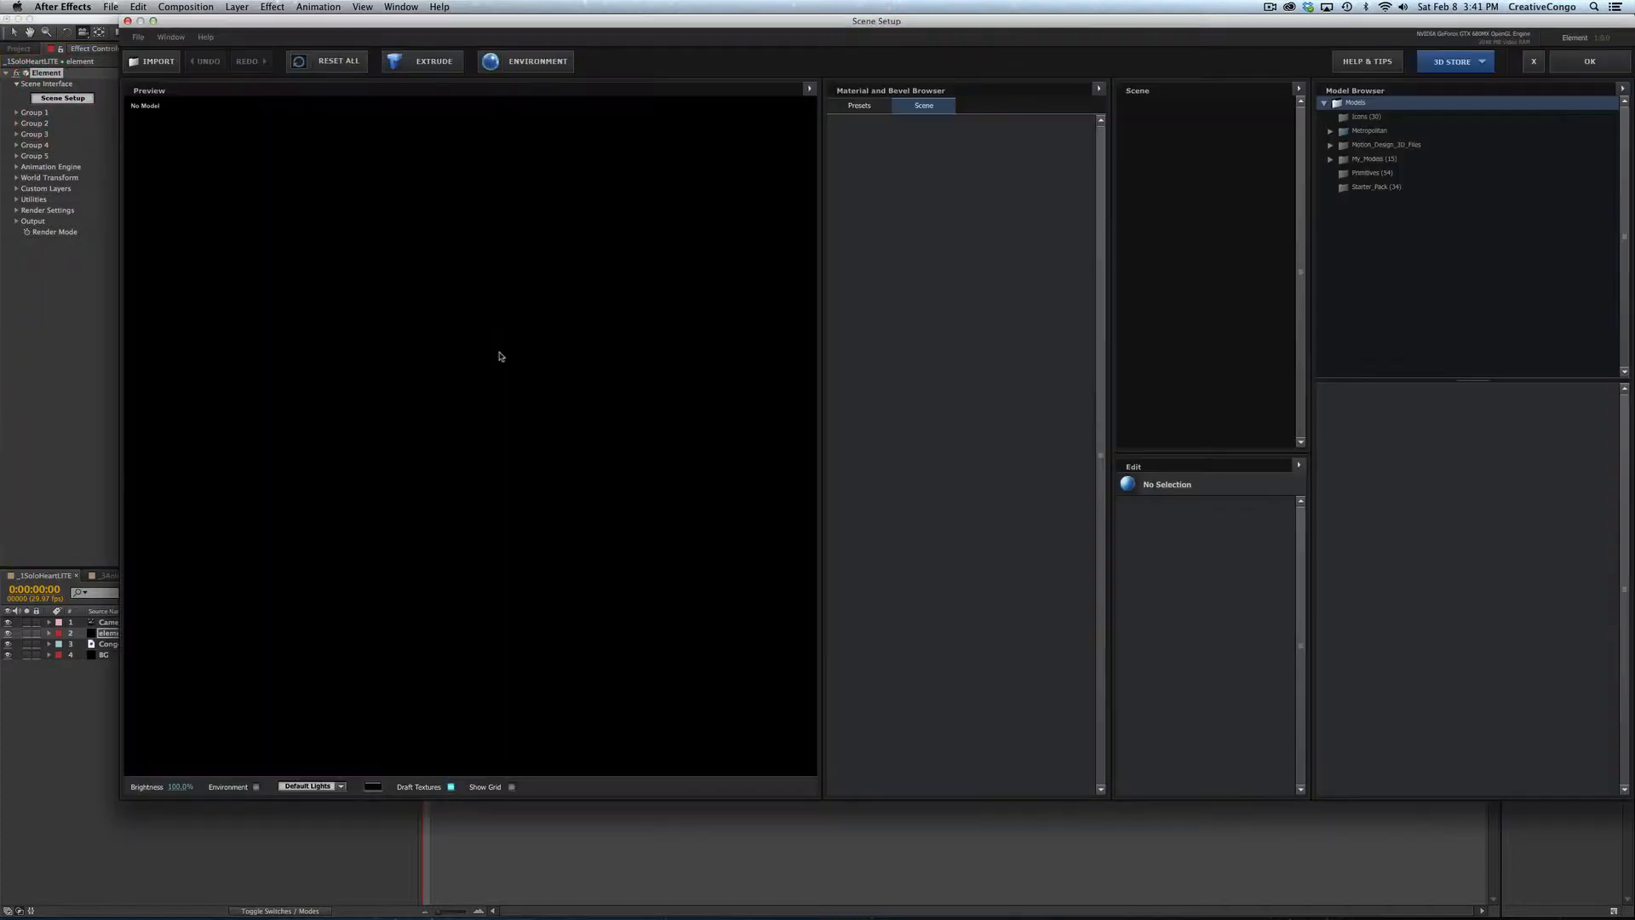
Step: Add the HeartSolo model from the Hearts folder of My_Models to the Element scene
left_click(1368, 158)
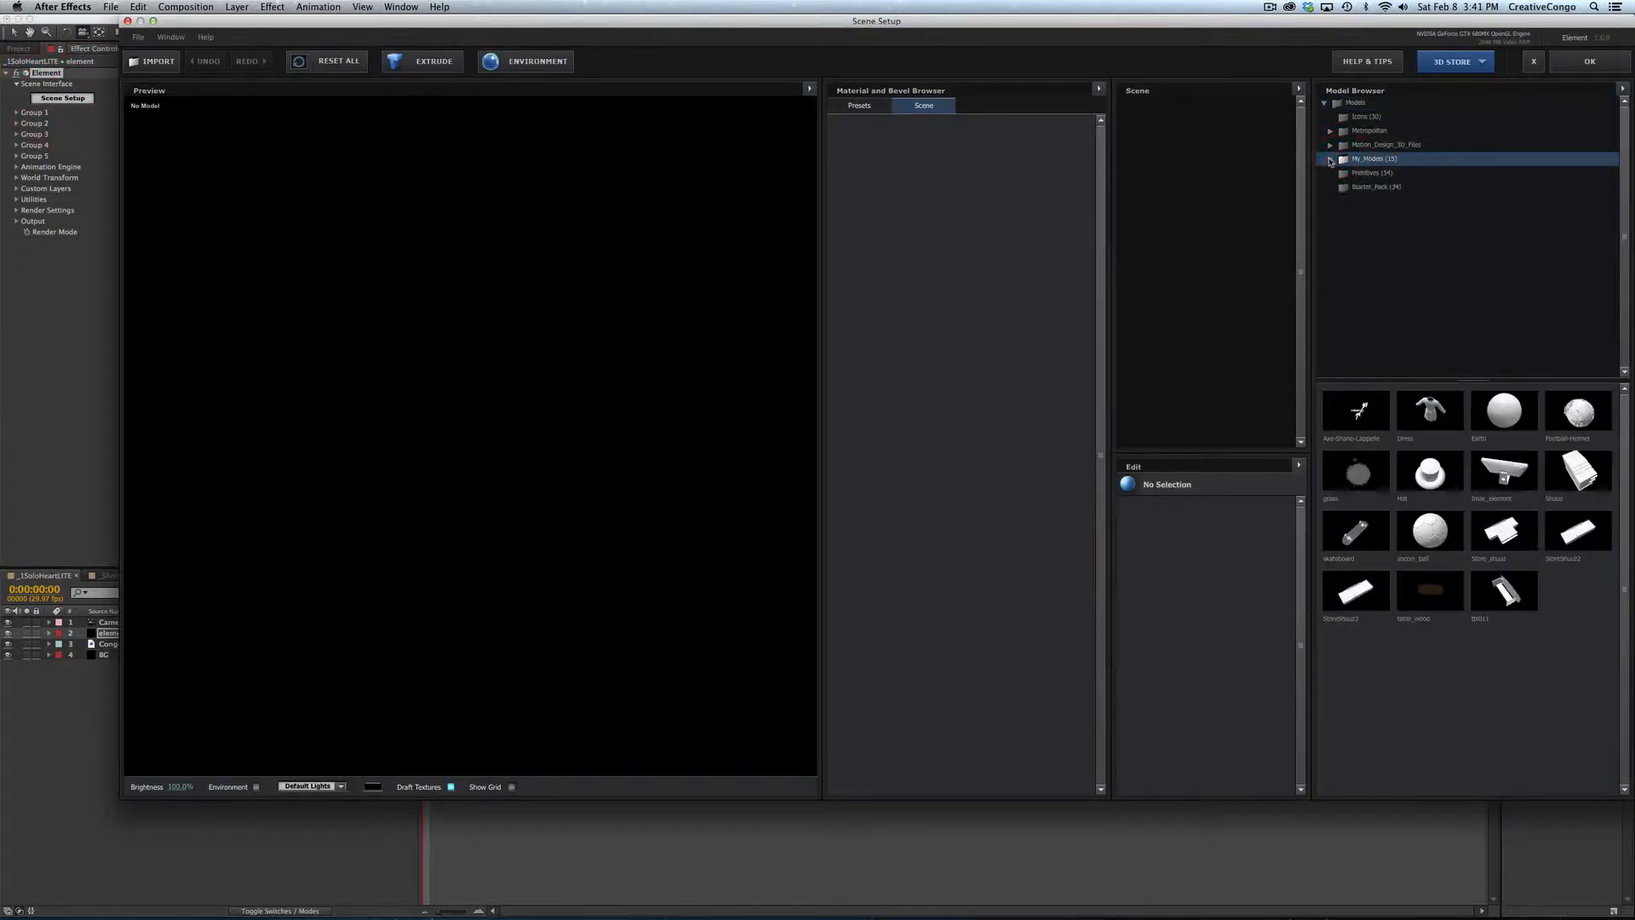
left_click(1330, 159)
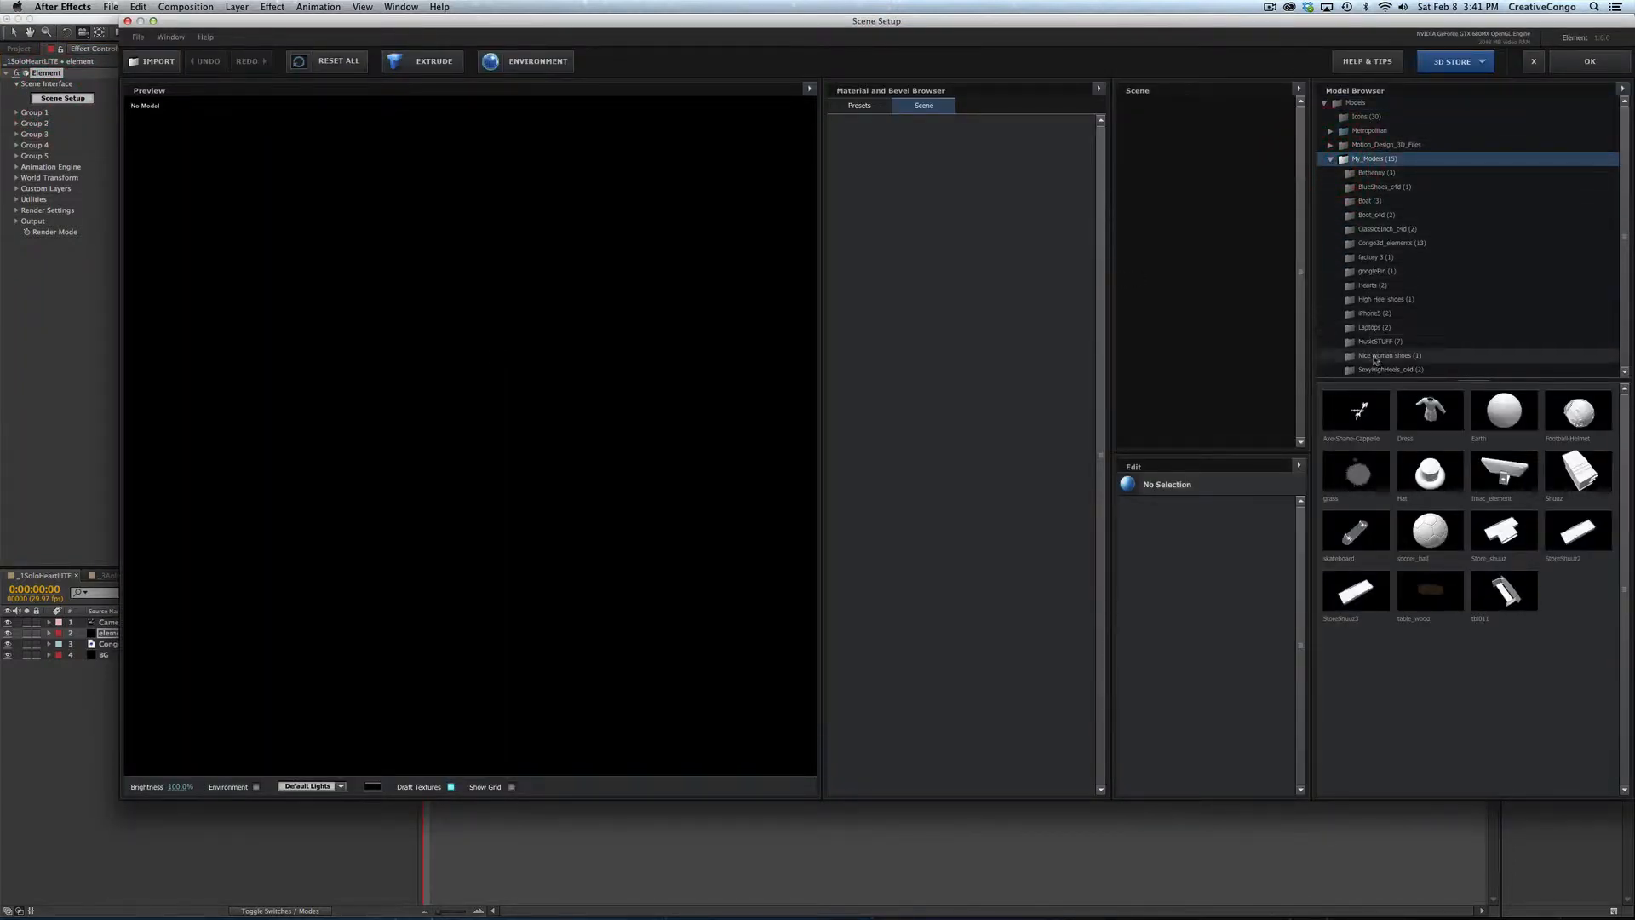
left_click(1367, 286)
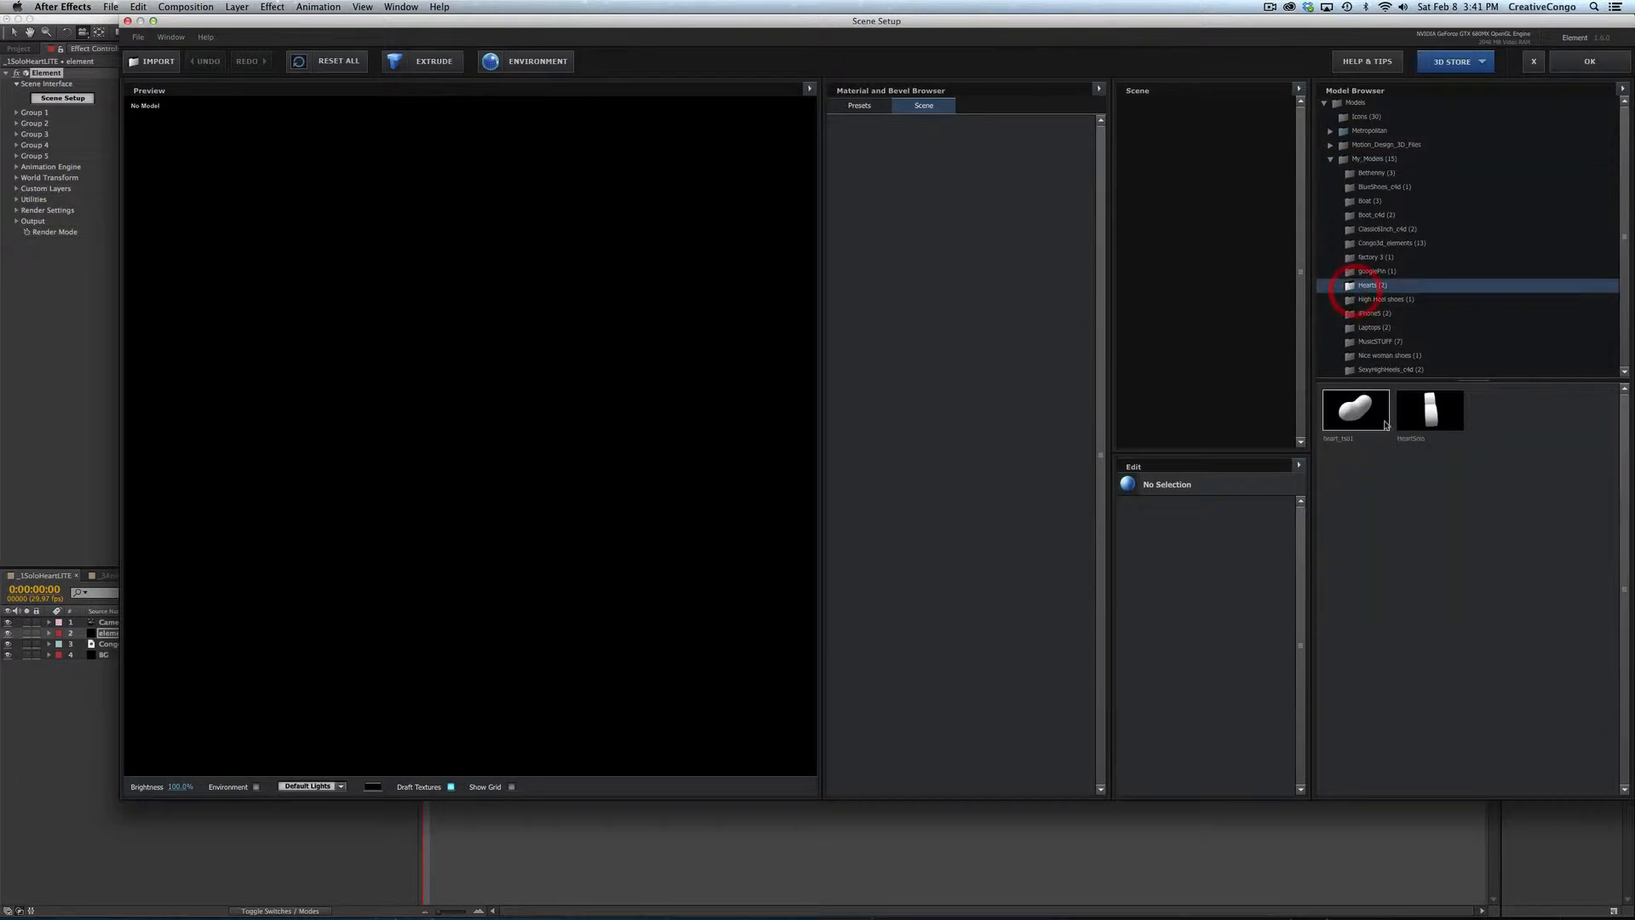
left_click(1431, 411)
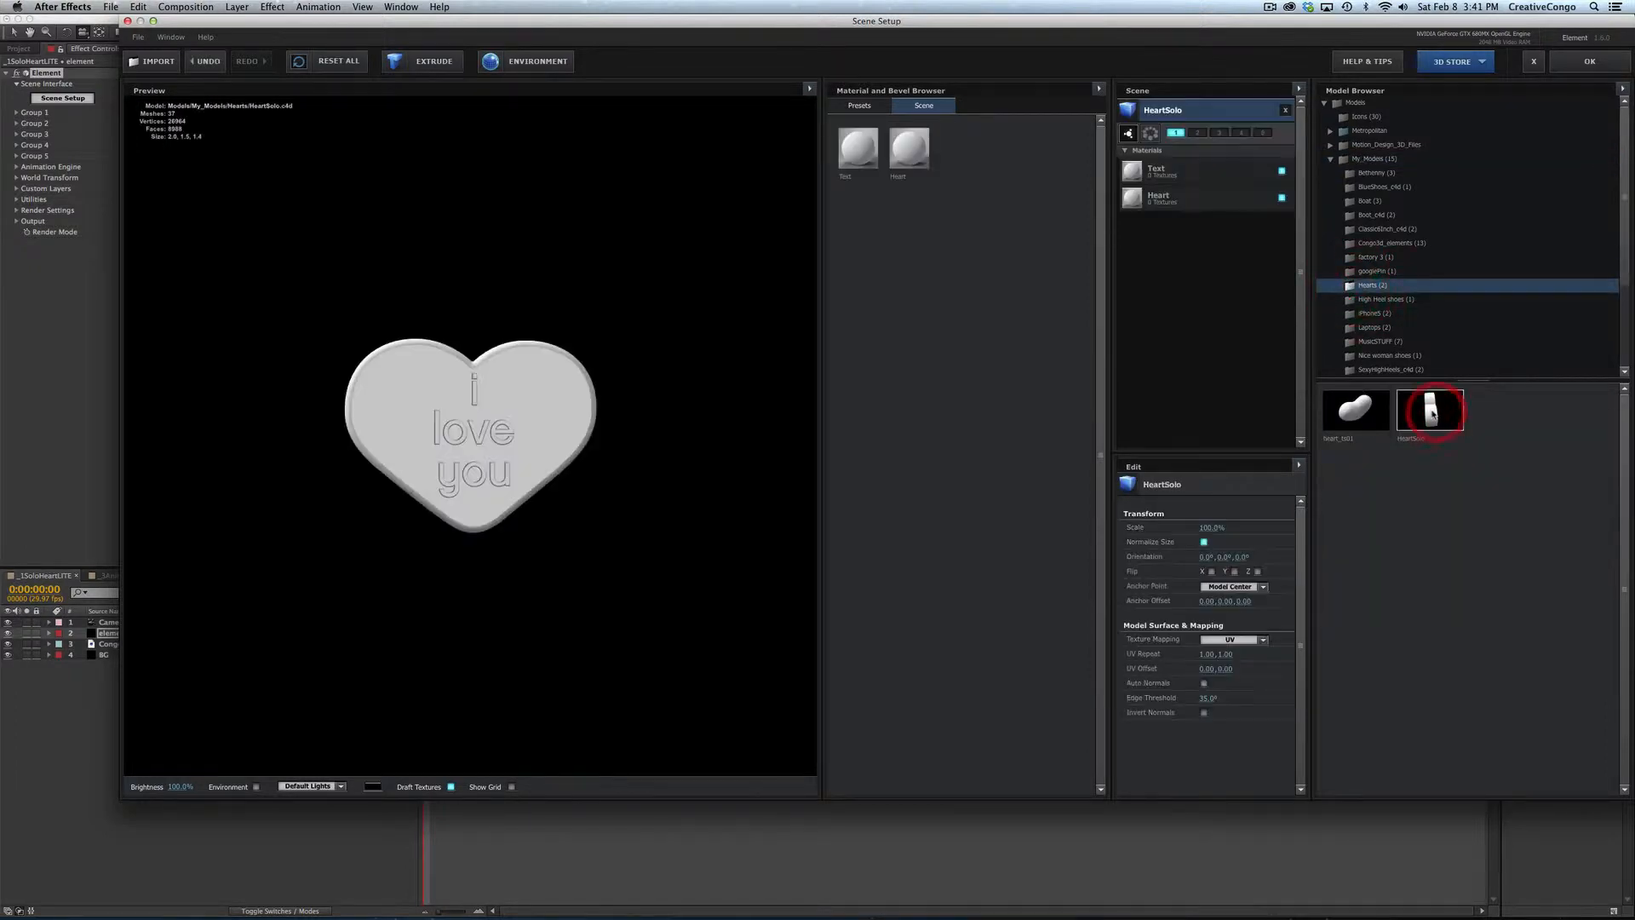
Step: Set the diffuse color of the HeartSolo model's Text material to red, FF2929
left_click(858, 150)
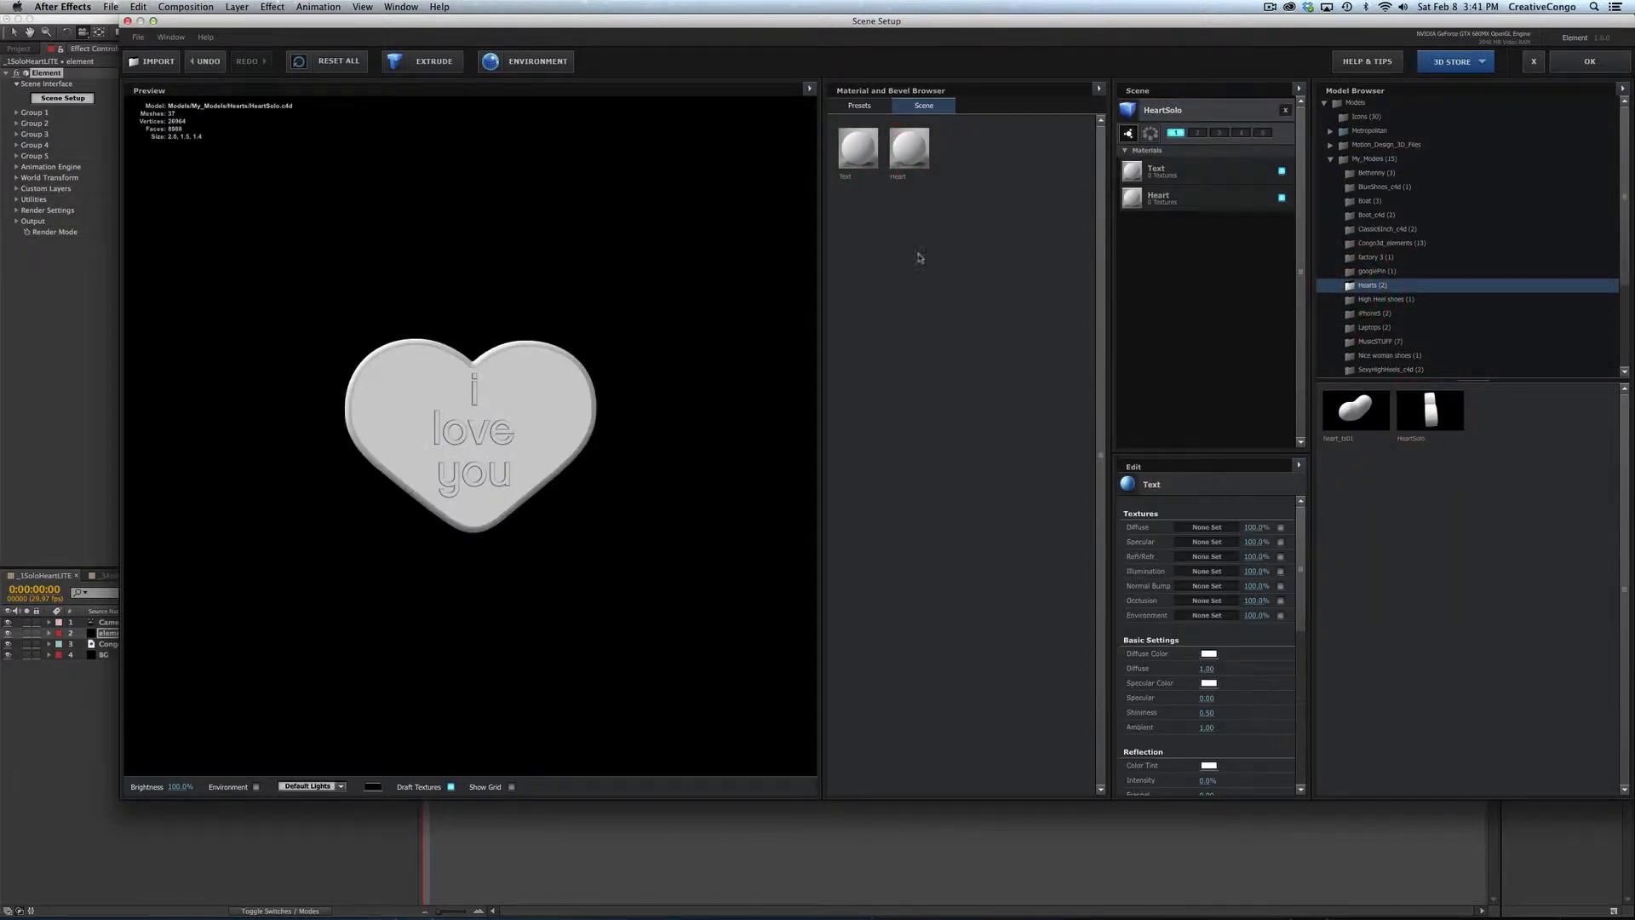
left_click(906, 152)
left_click(858, 149)
left_click(1209, 655)
left_click_drag(706, 249, 820, 228)
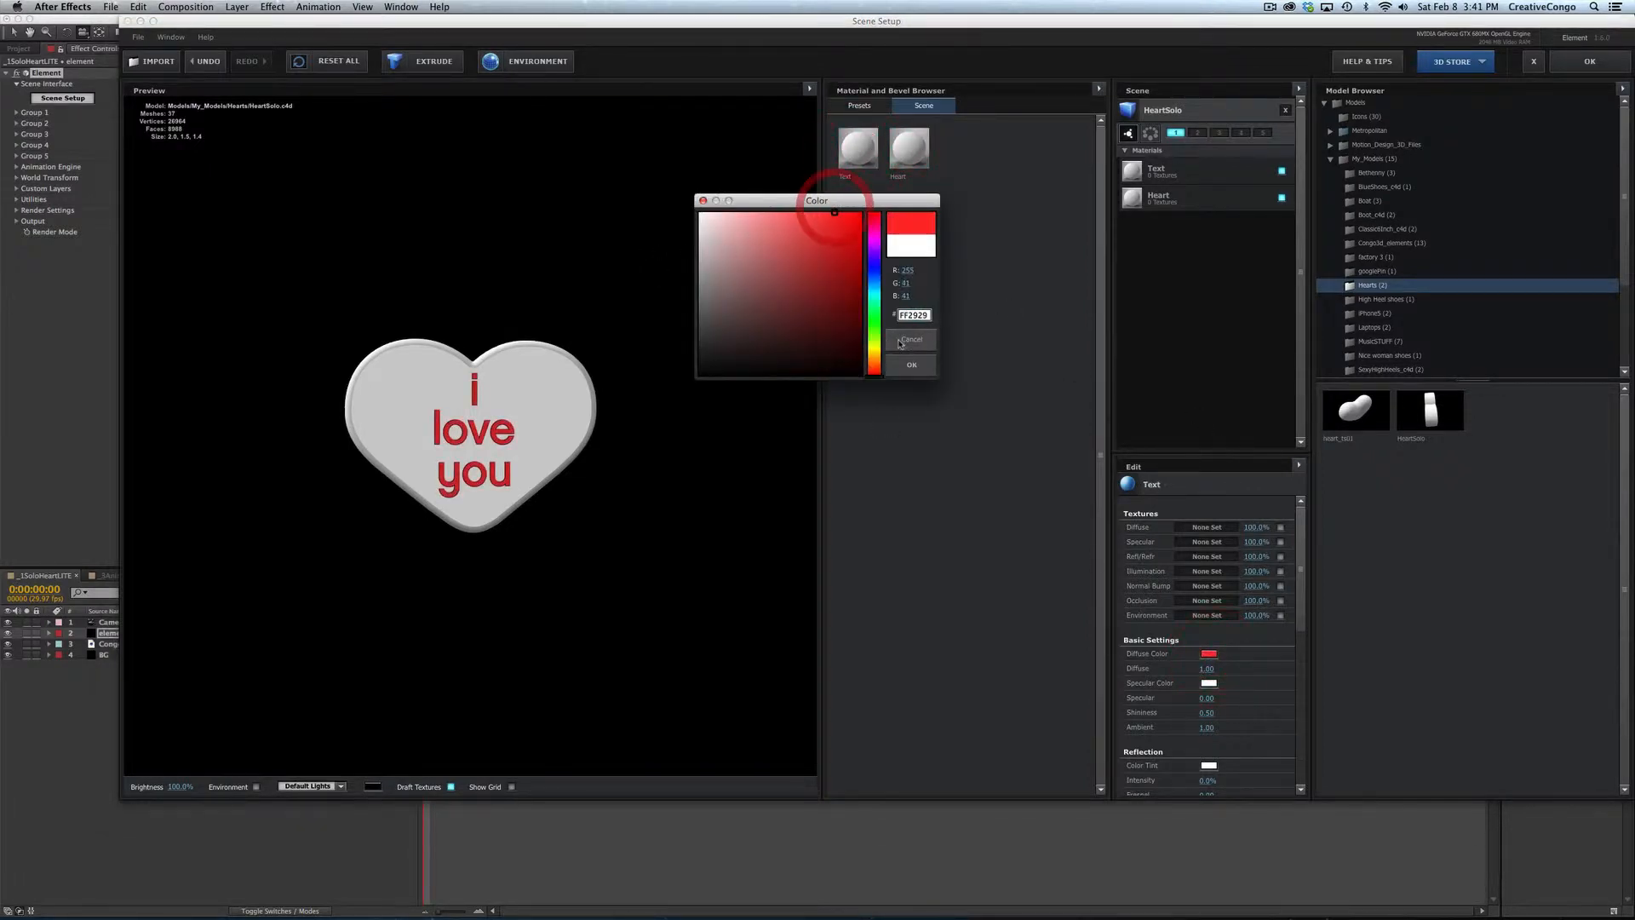
left_click(911, 365)
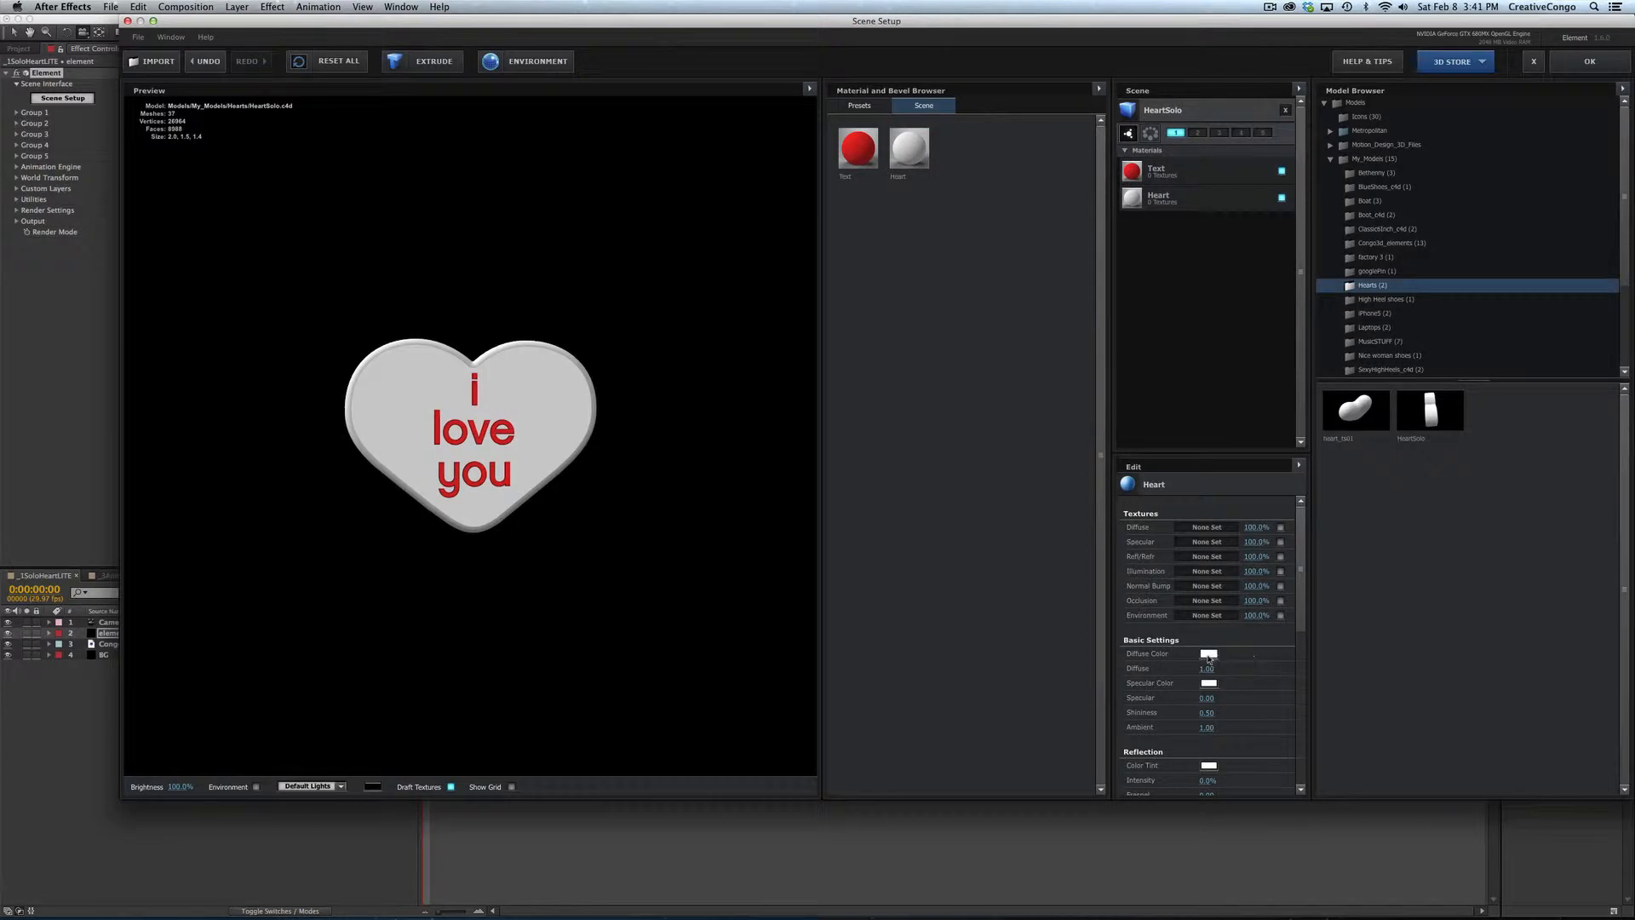
Step: Set the HeartSolo model's Heart material diffuse color to blue, and close the Scene Setup without saving
left_click(1209, 655)
left_click(874, 321)
left_click_drag(875, 281, 875, 273)
left_click(832, 237)
mouse_move(838, 212)
left_mouse_down()
mouse_move(856, 276)
mouse_move(781, 196)
left_mouse_up()
left_click(911, 366)
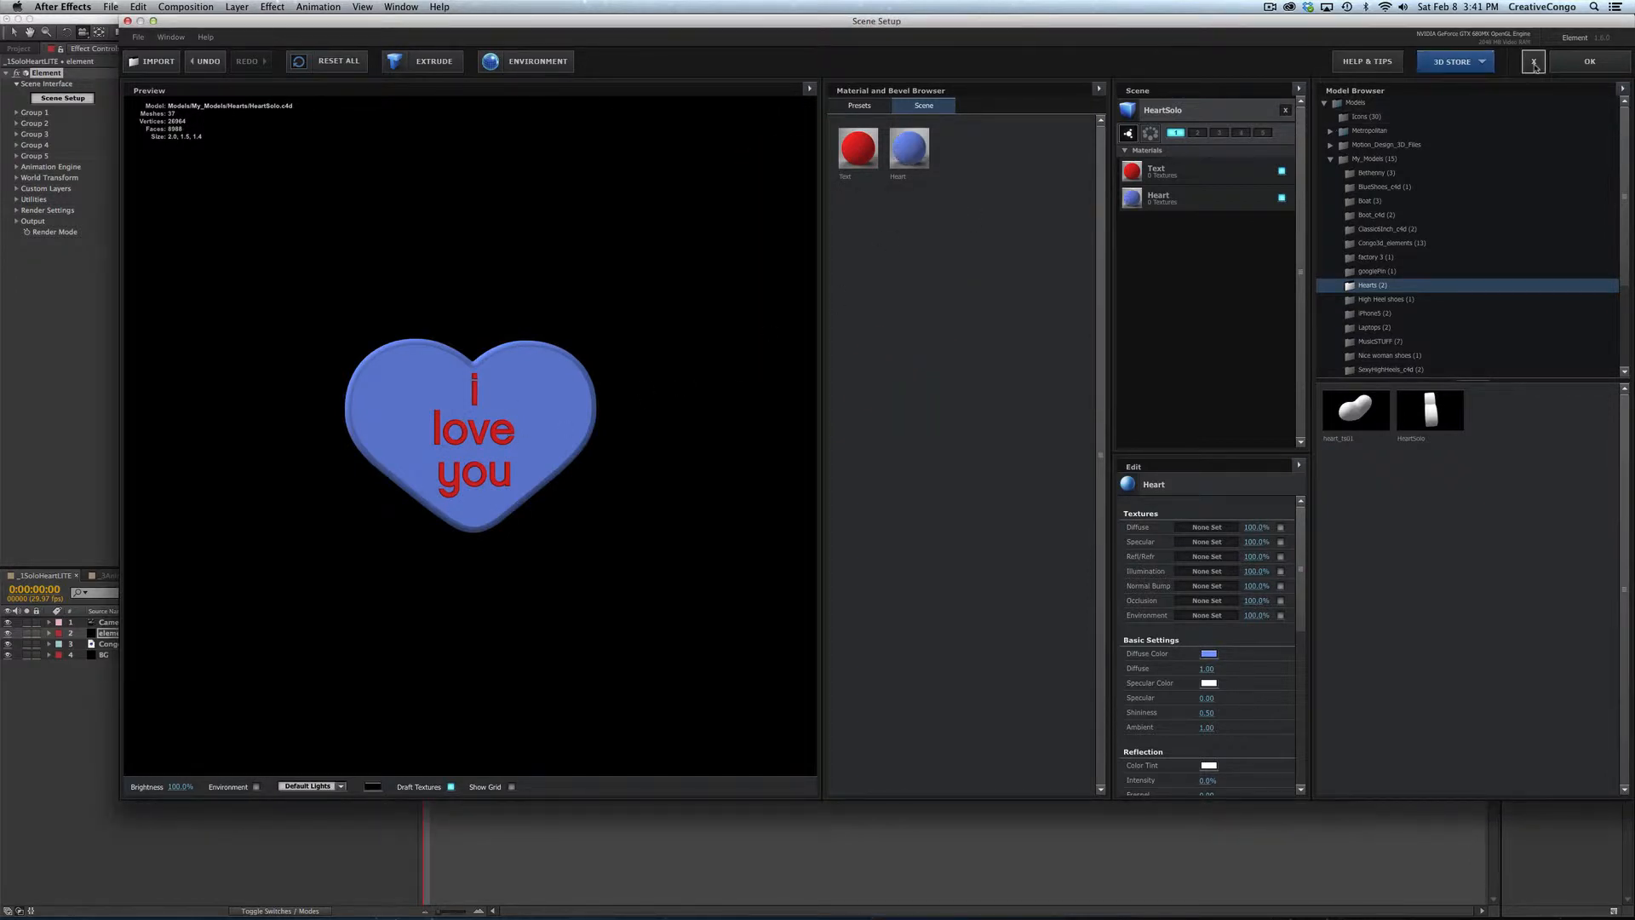
left_click(1534, 66)
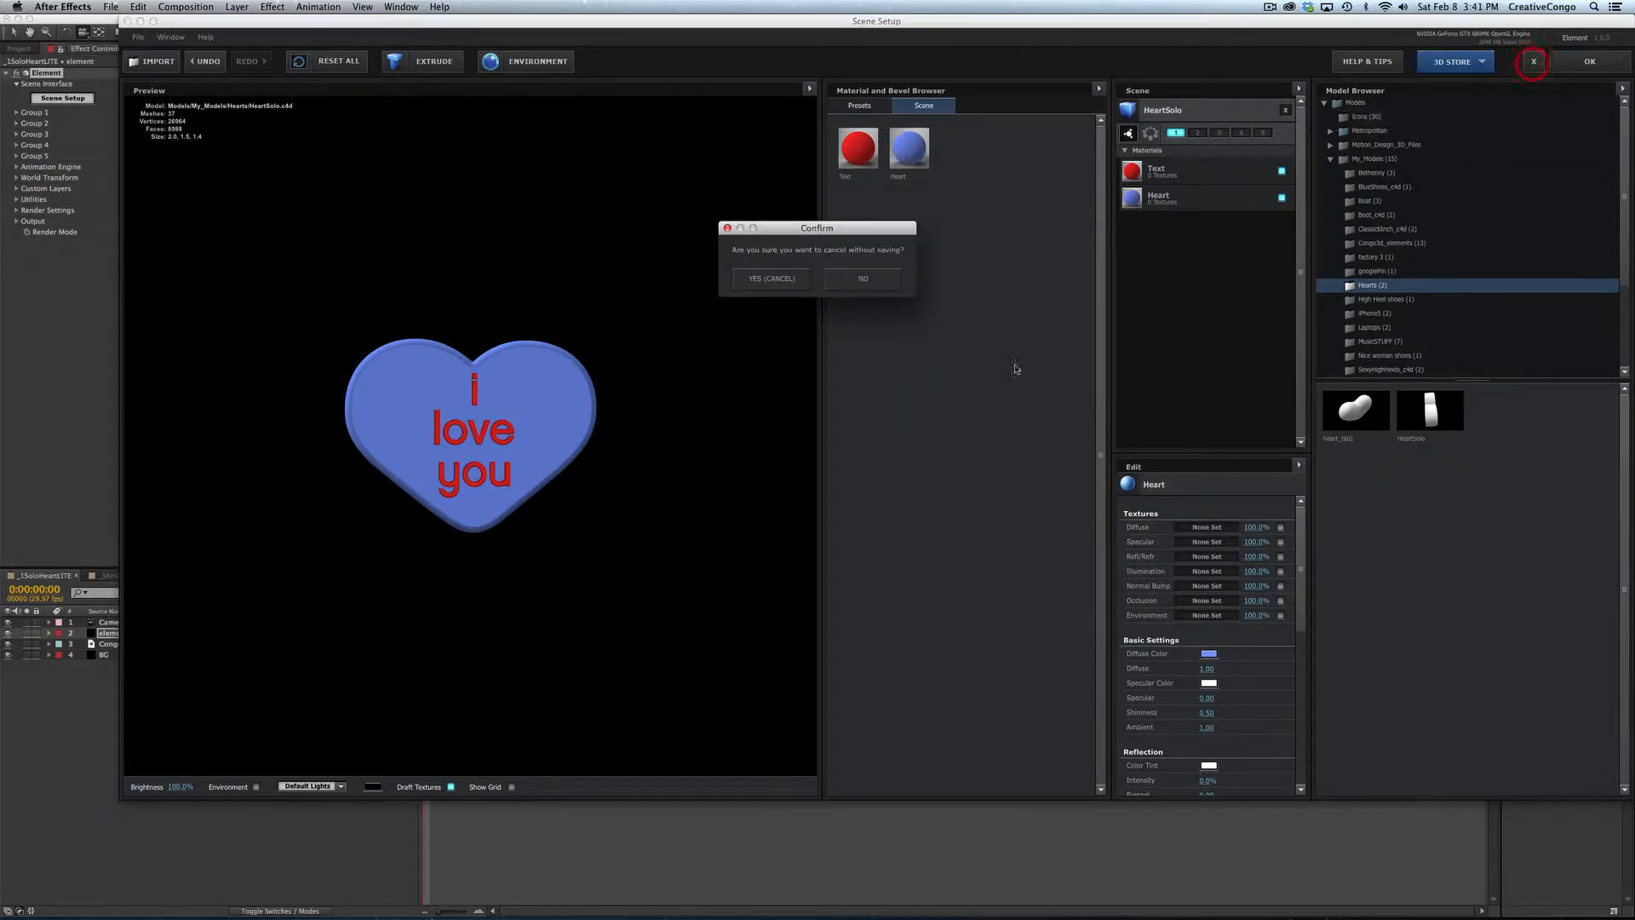
left_click(771, 279)
Step: Open the source file of the CongoMessageHeart.c4d layer for editing in CINEMA 4D
left_click(128, 643)
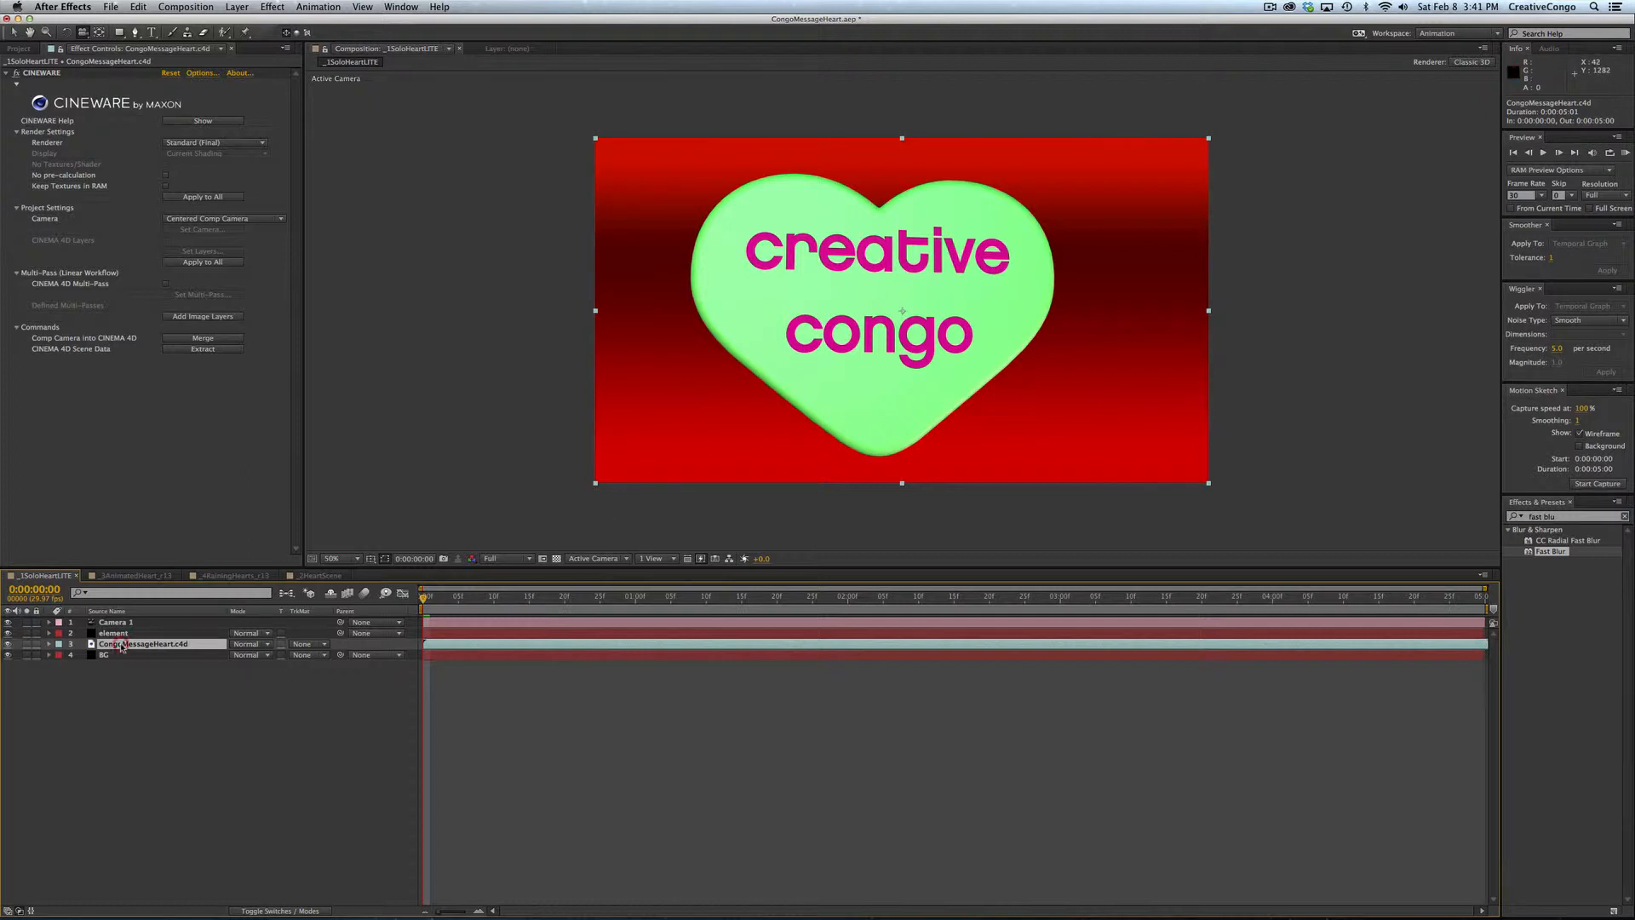
key("super")
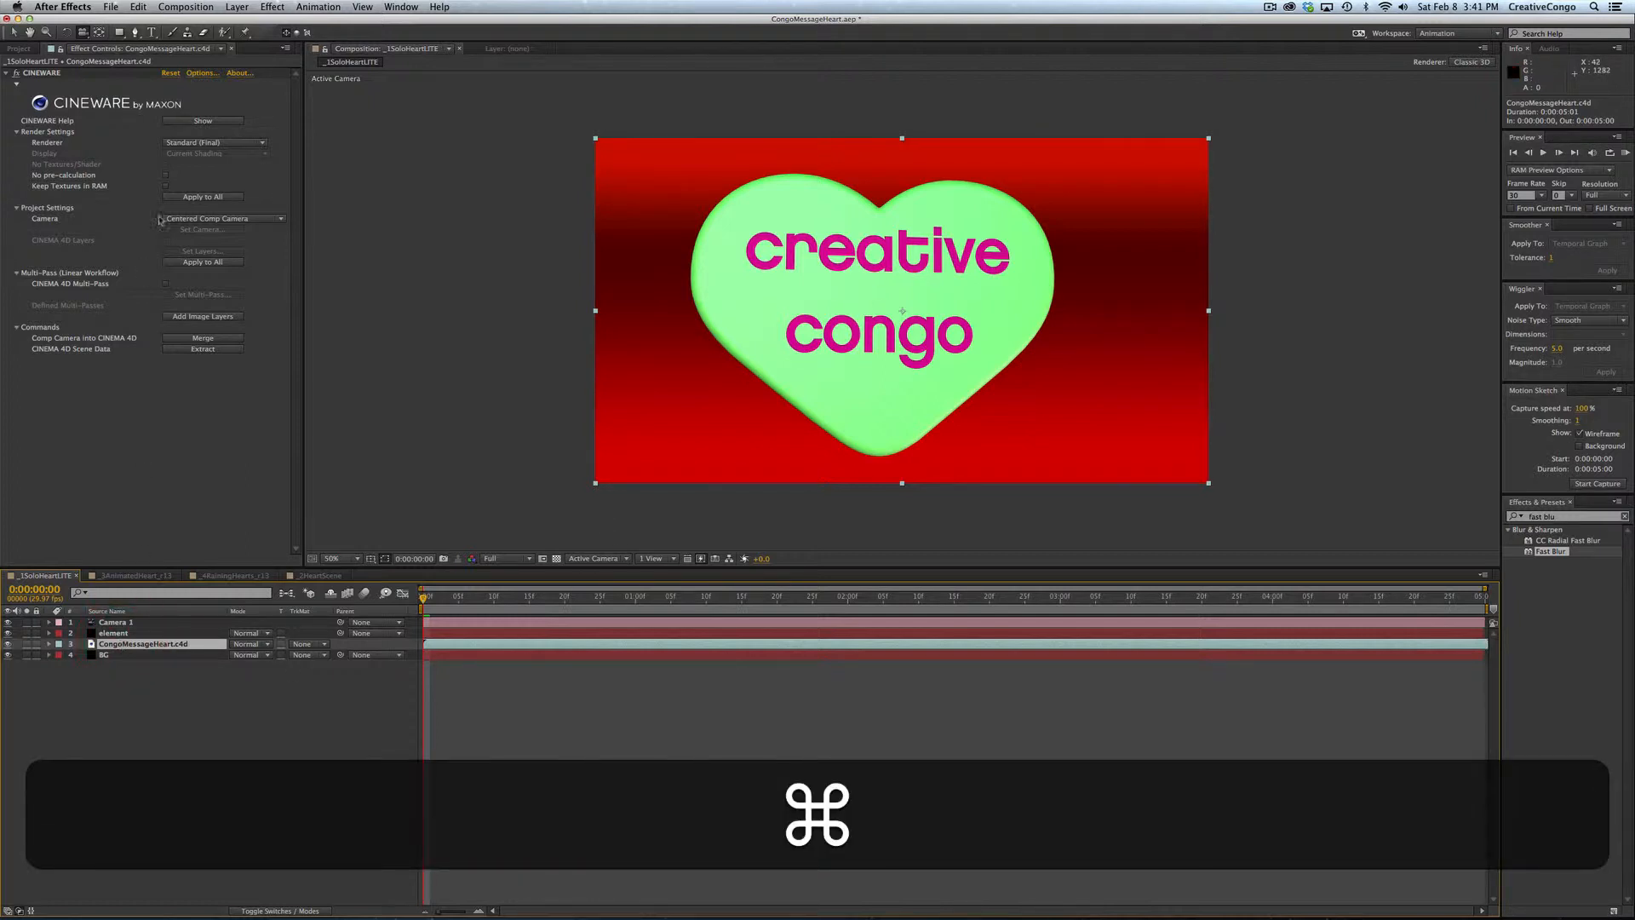
left_click(180, 5)
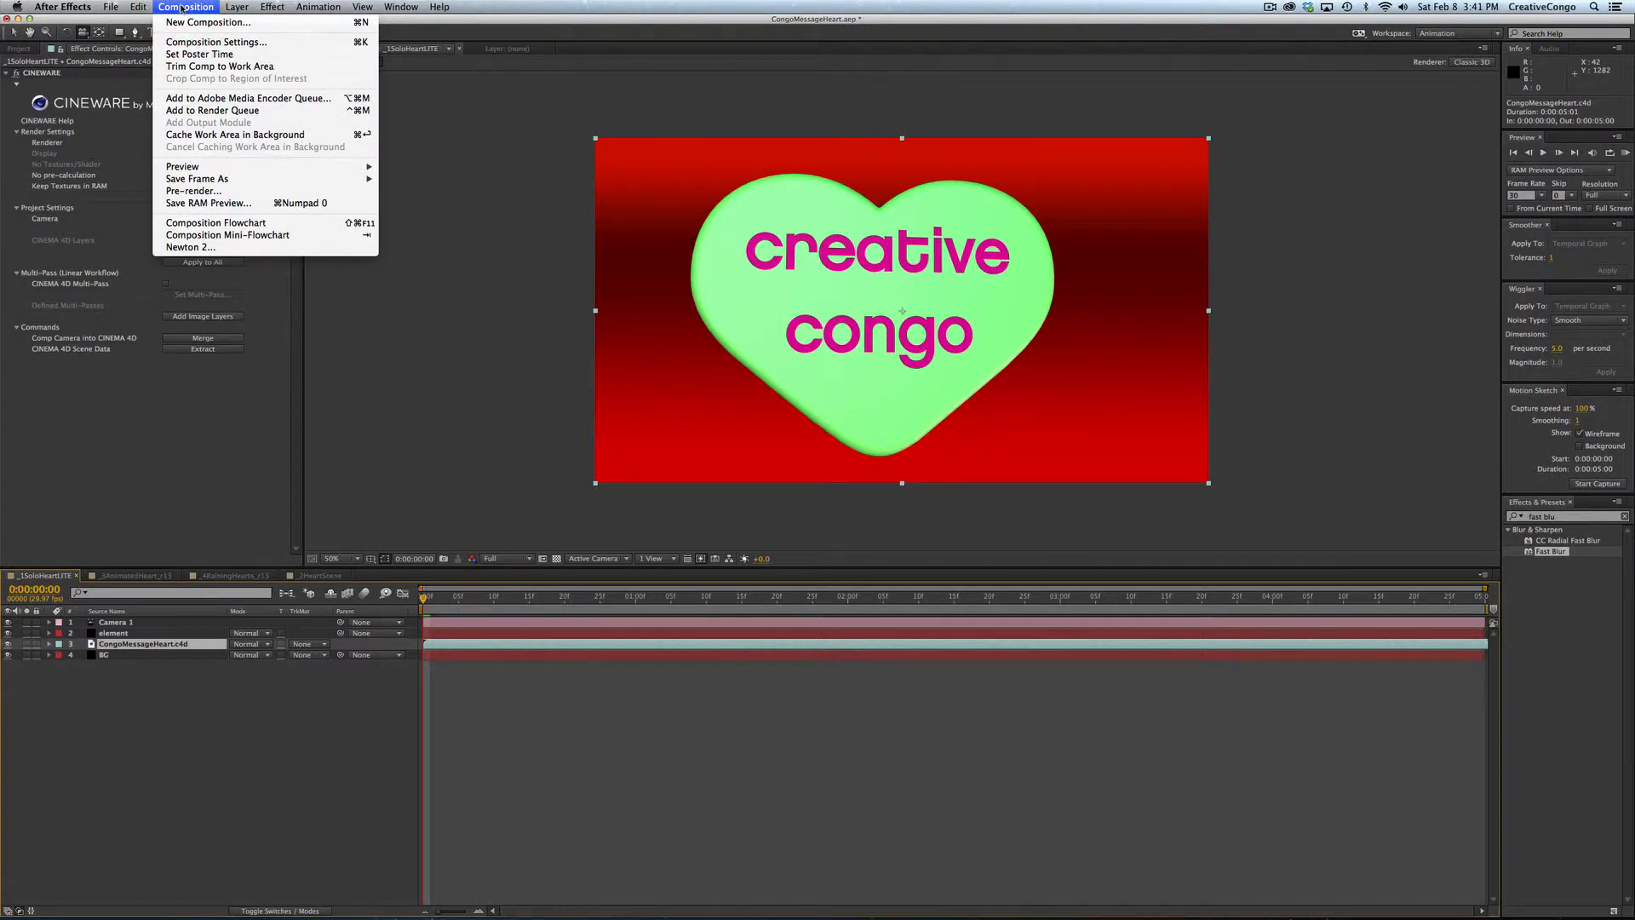
mouse_move(138, 8)
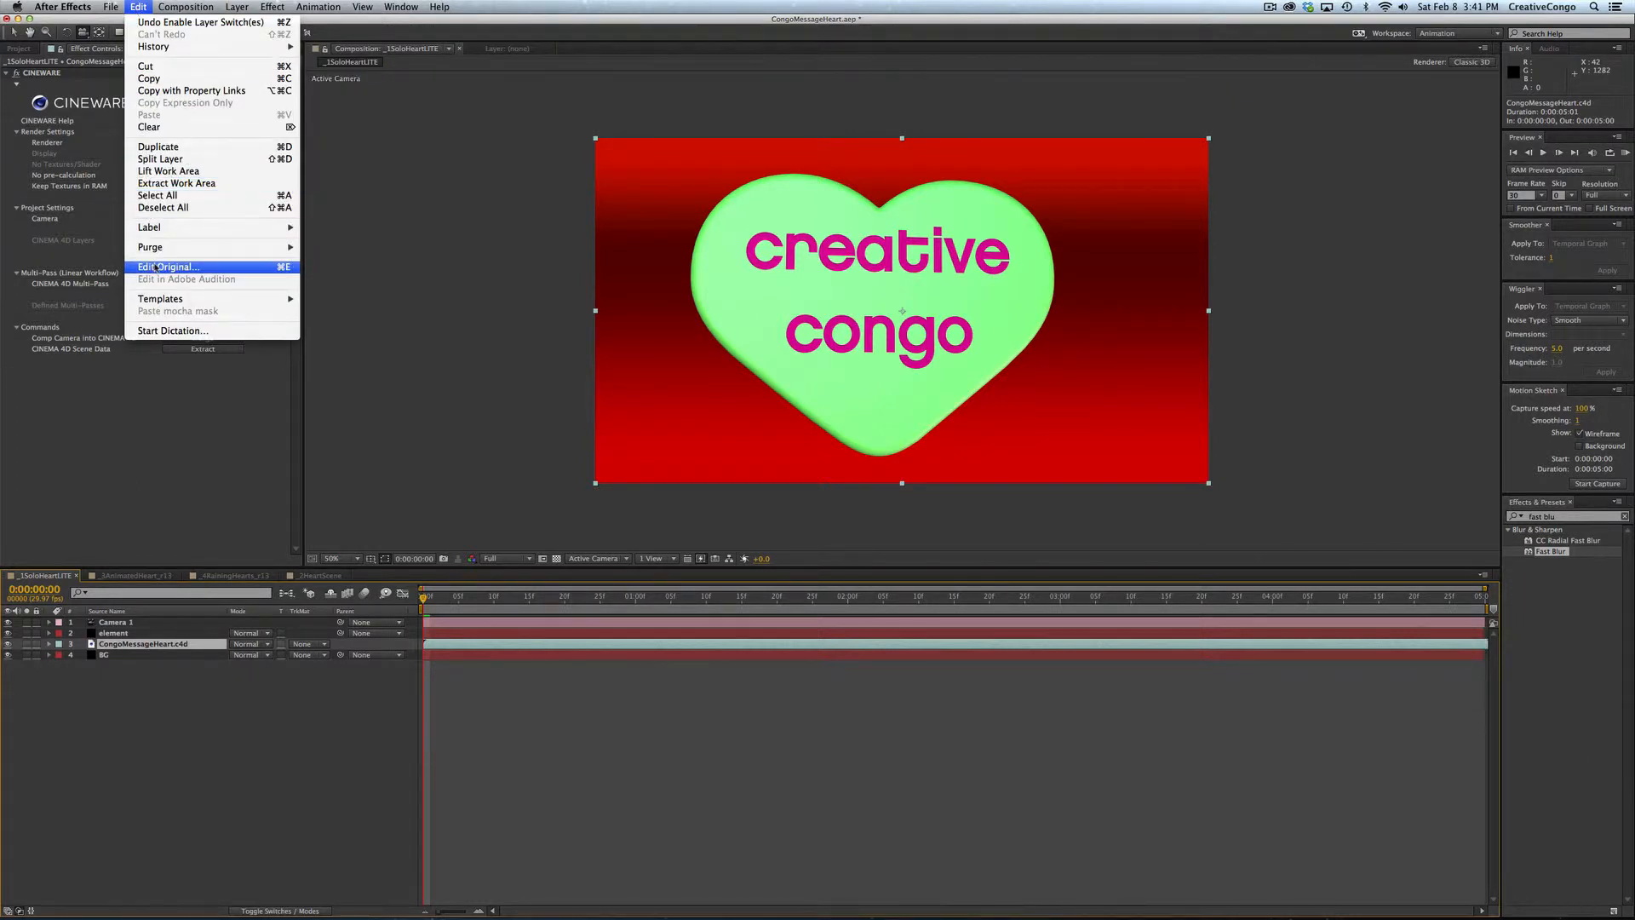
key("super+e")
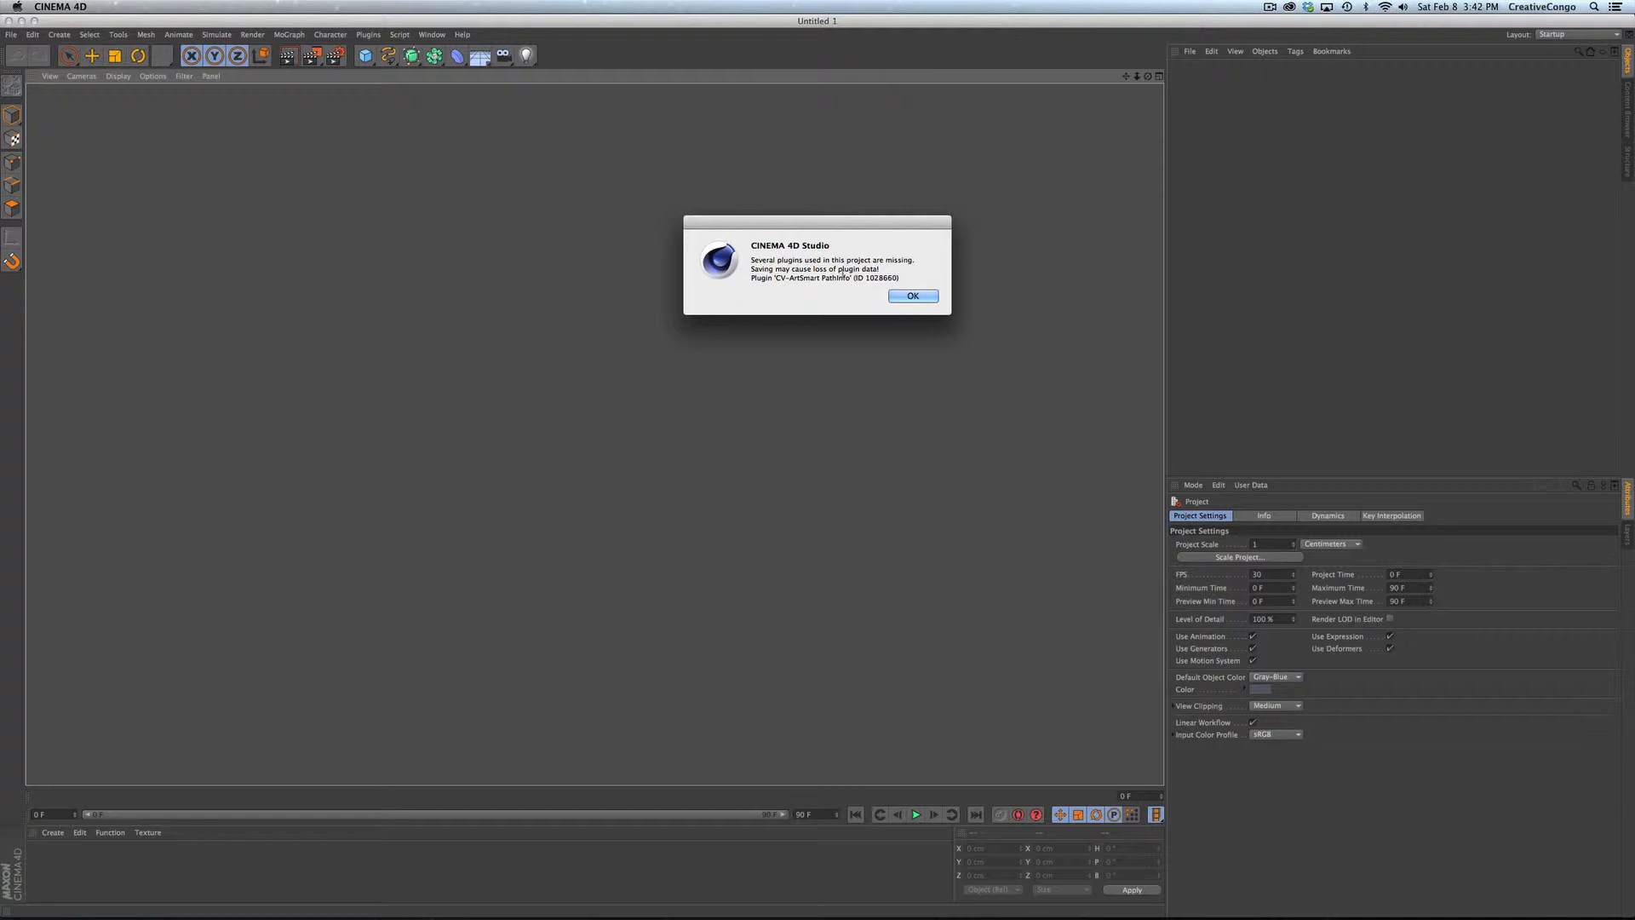
left_click(908, 297)
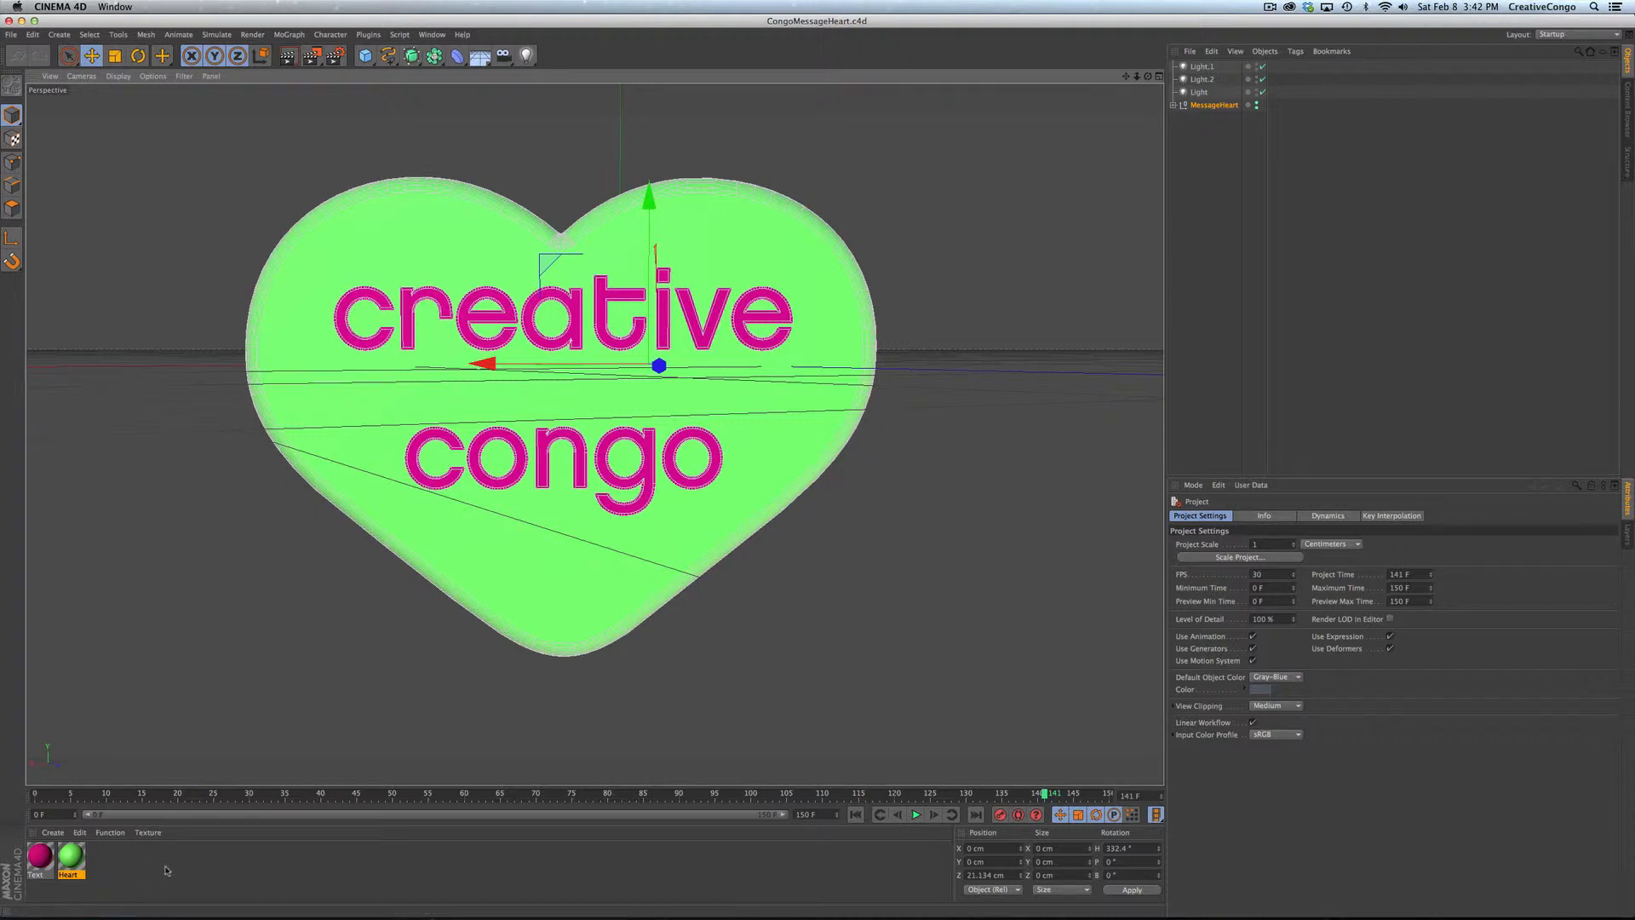
Step: Review the color settings of the Text and Heart materials
left_click(165, 867)
left_click(39, 856)
left_click(71, 856)
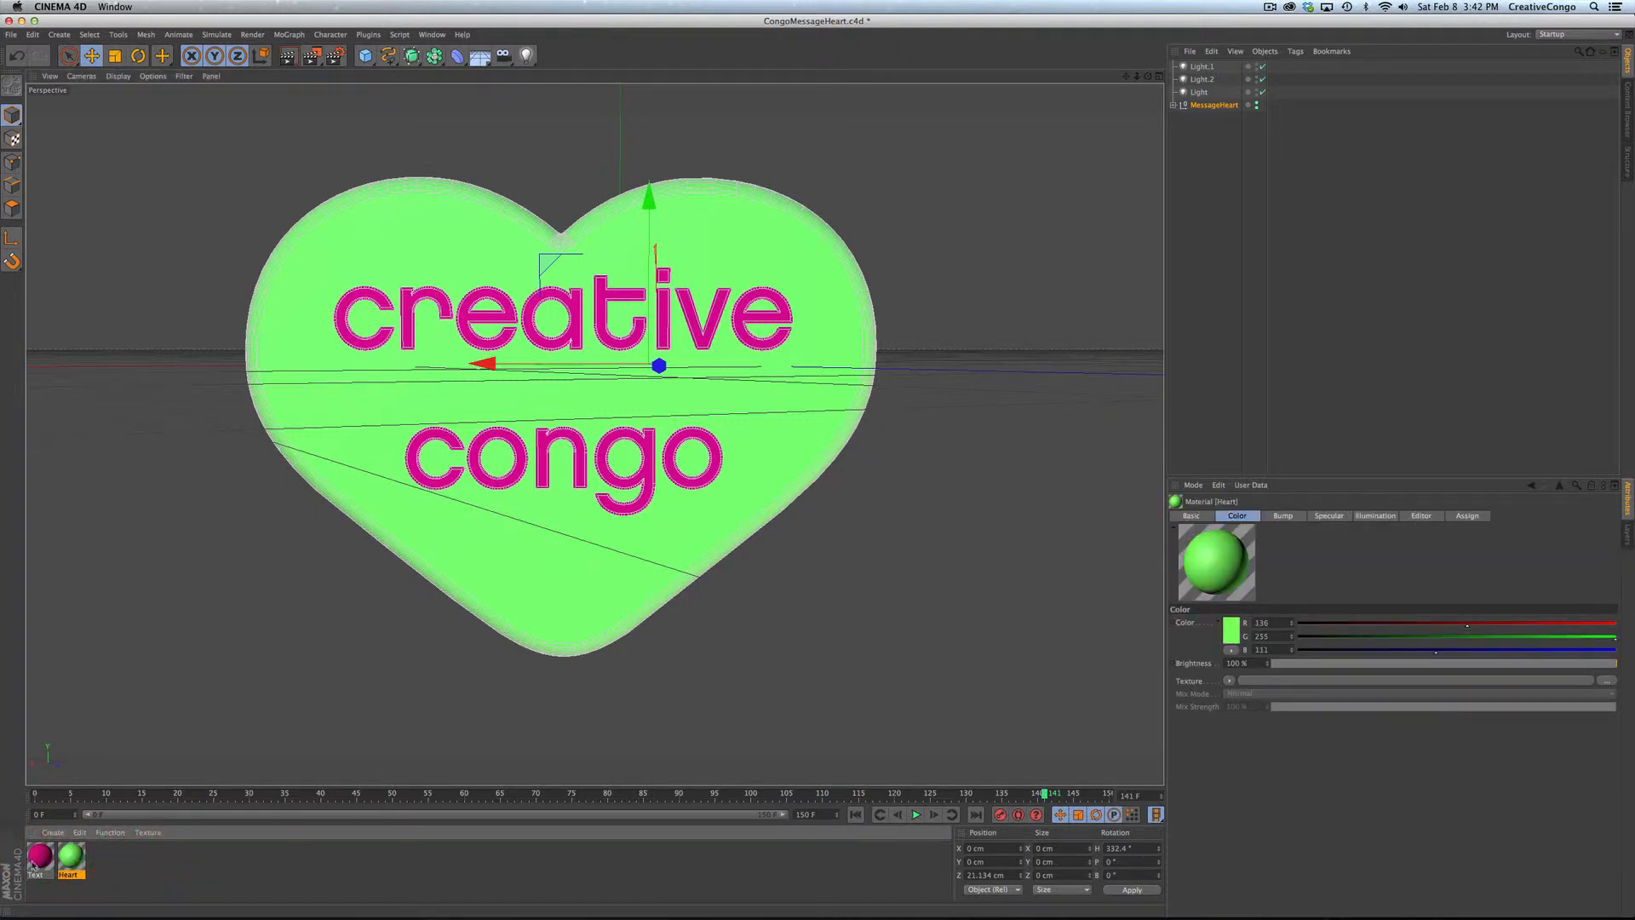
Step: Change the parent text object under MessageHeart to "hug" over "me", save the file, and check the heart in After Effects
left_click(1176, 106)
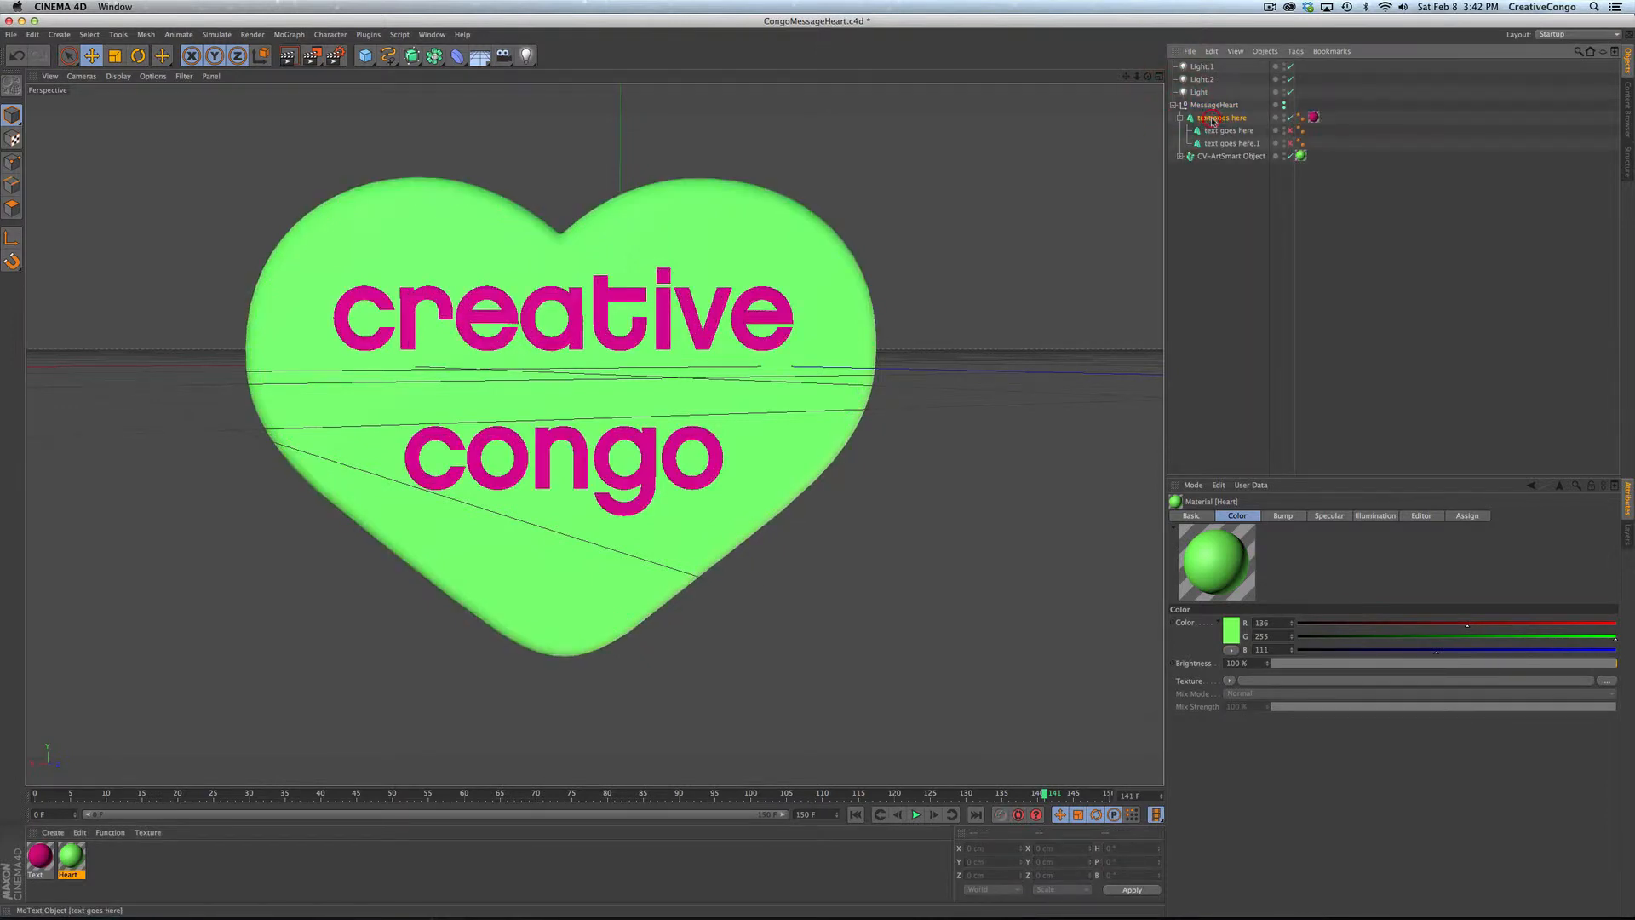
left_click(1221, 118)
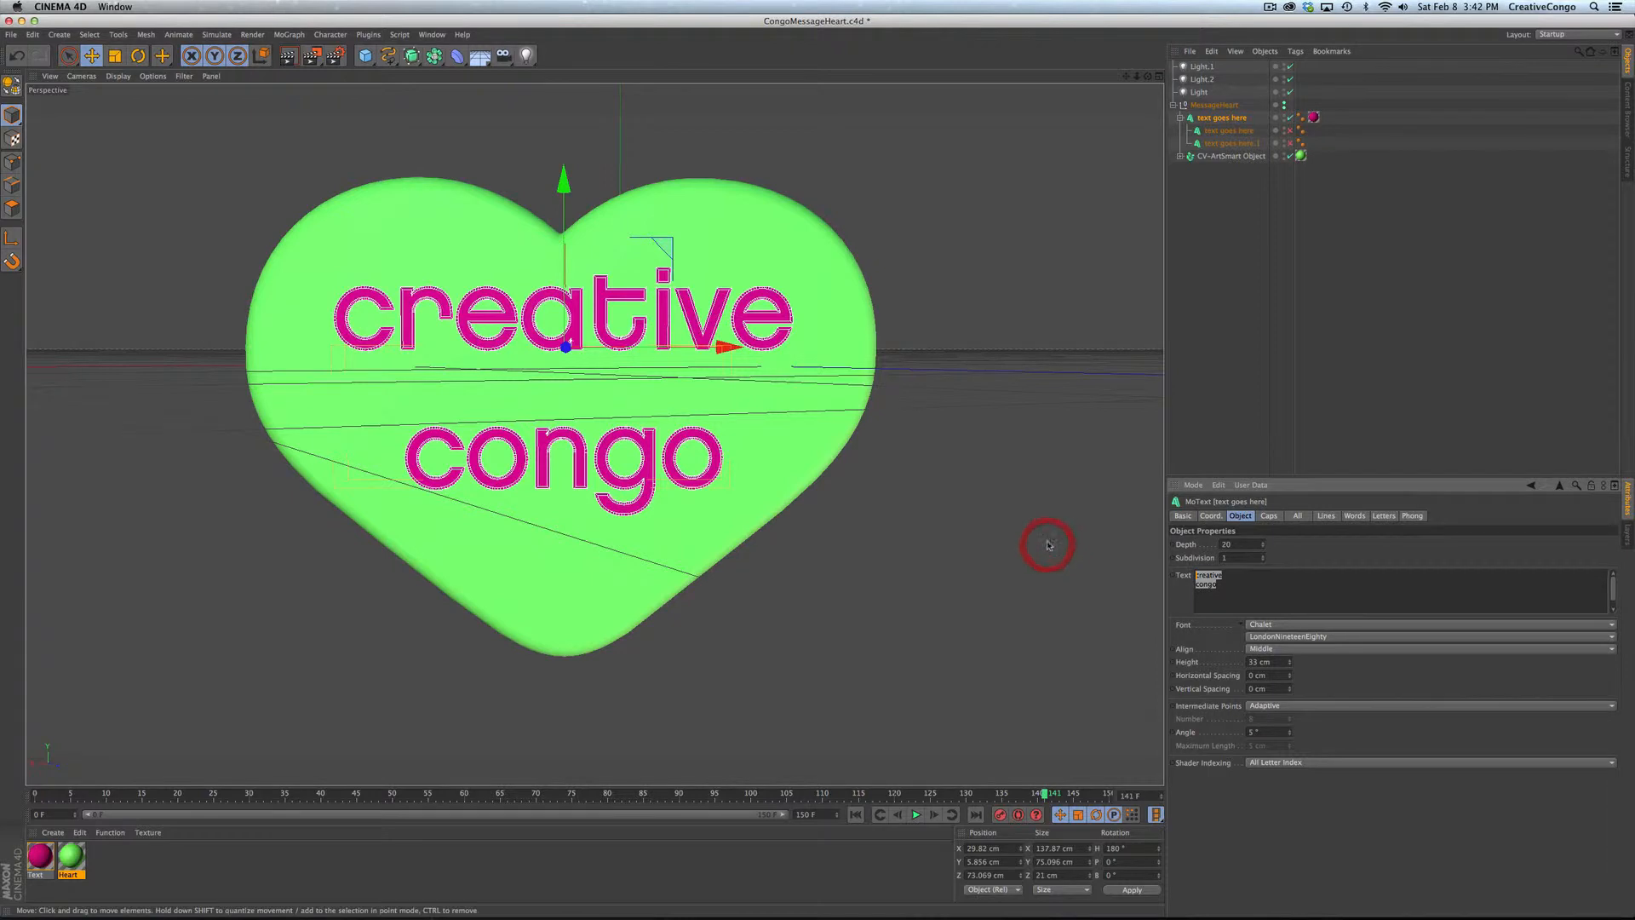
type("hug")
key("Return")
type("me")
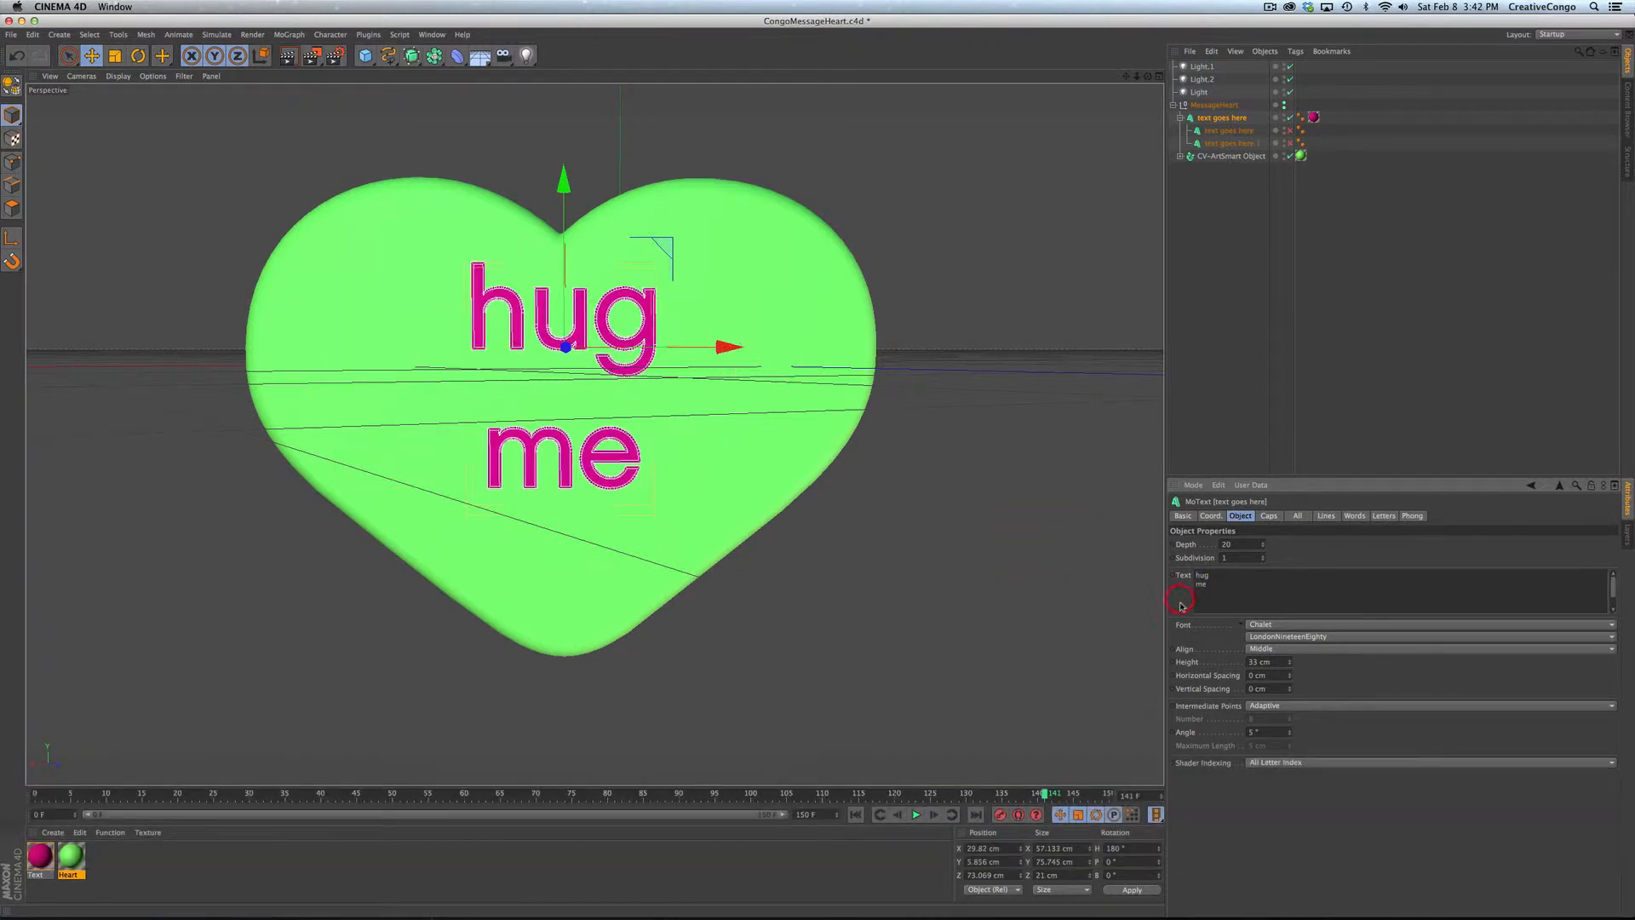
key("super")
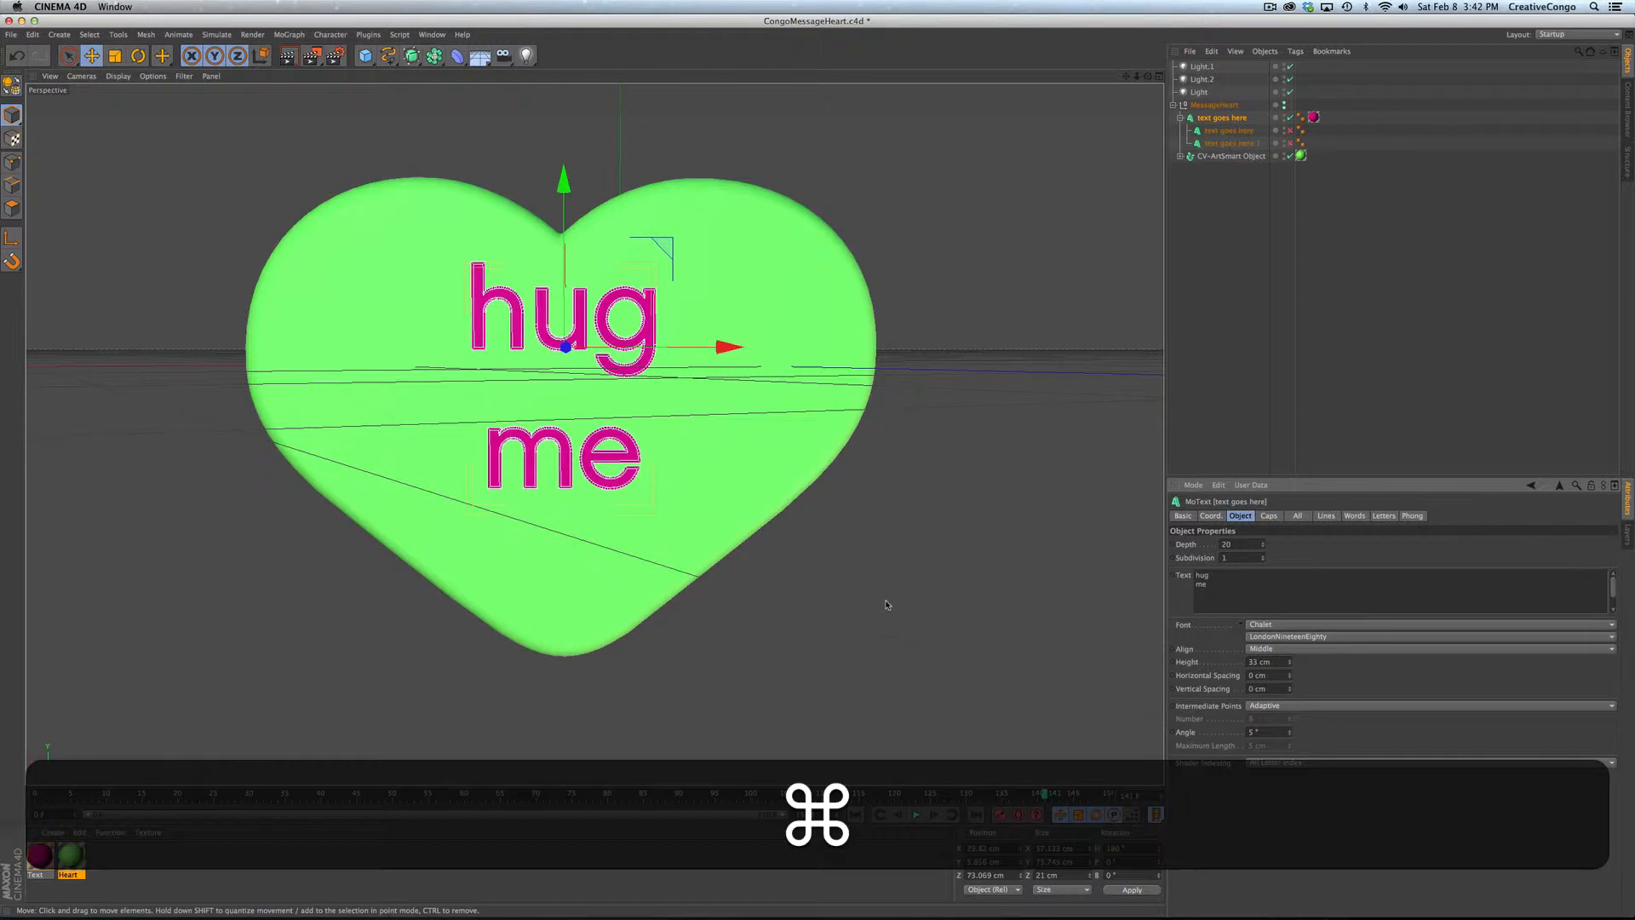
key("super+s")
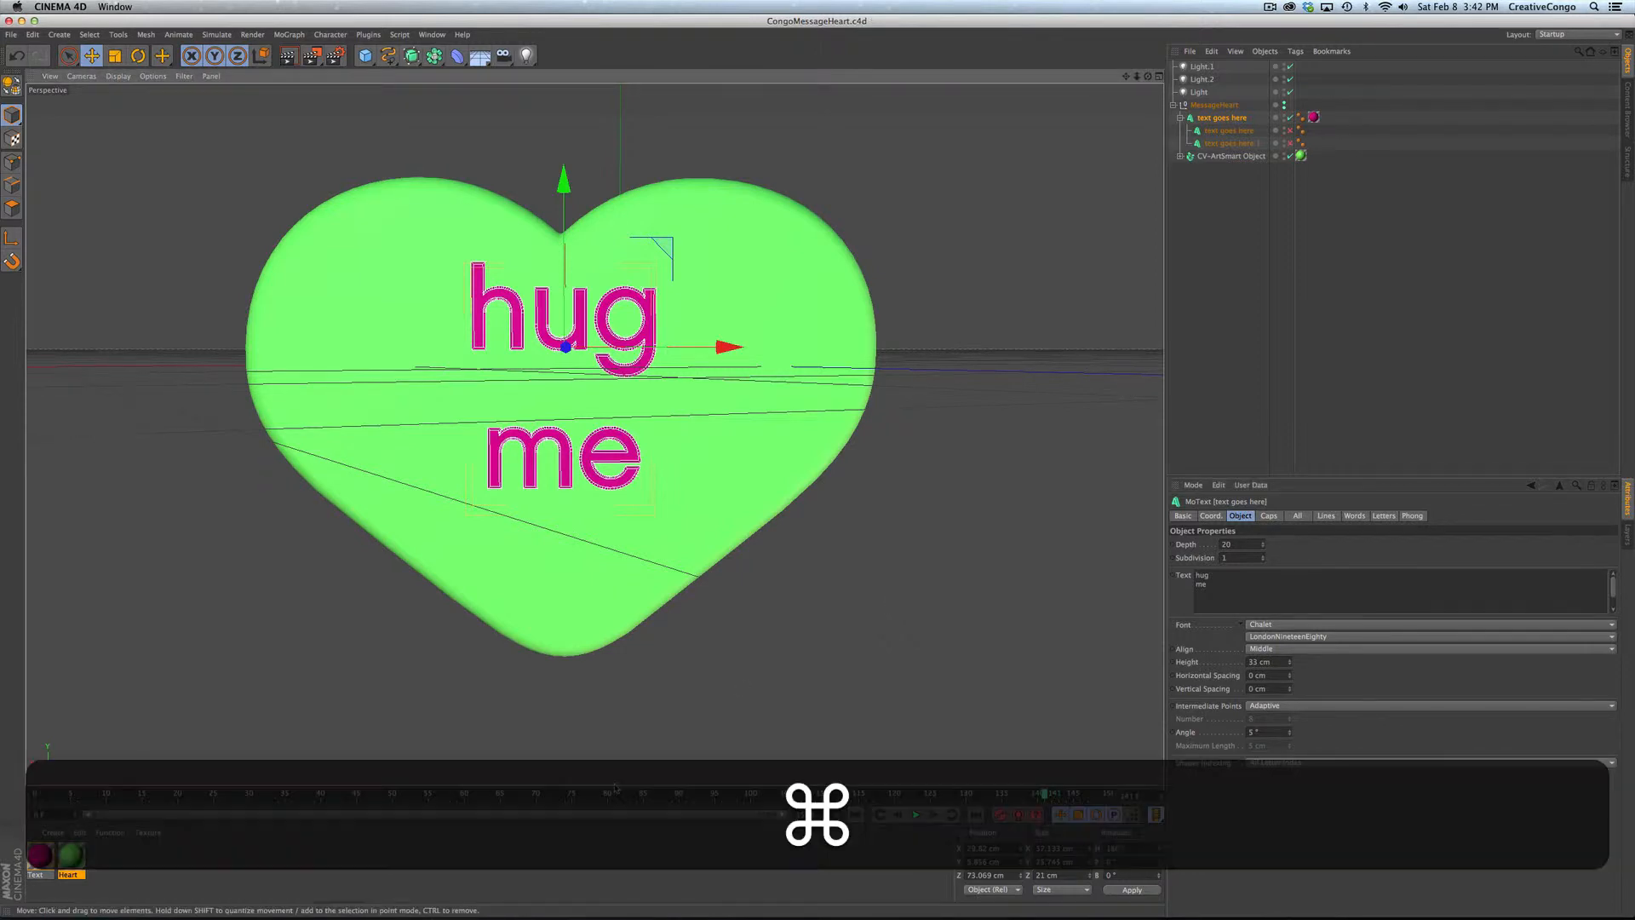
key("super+Tab")
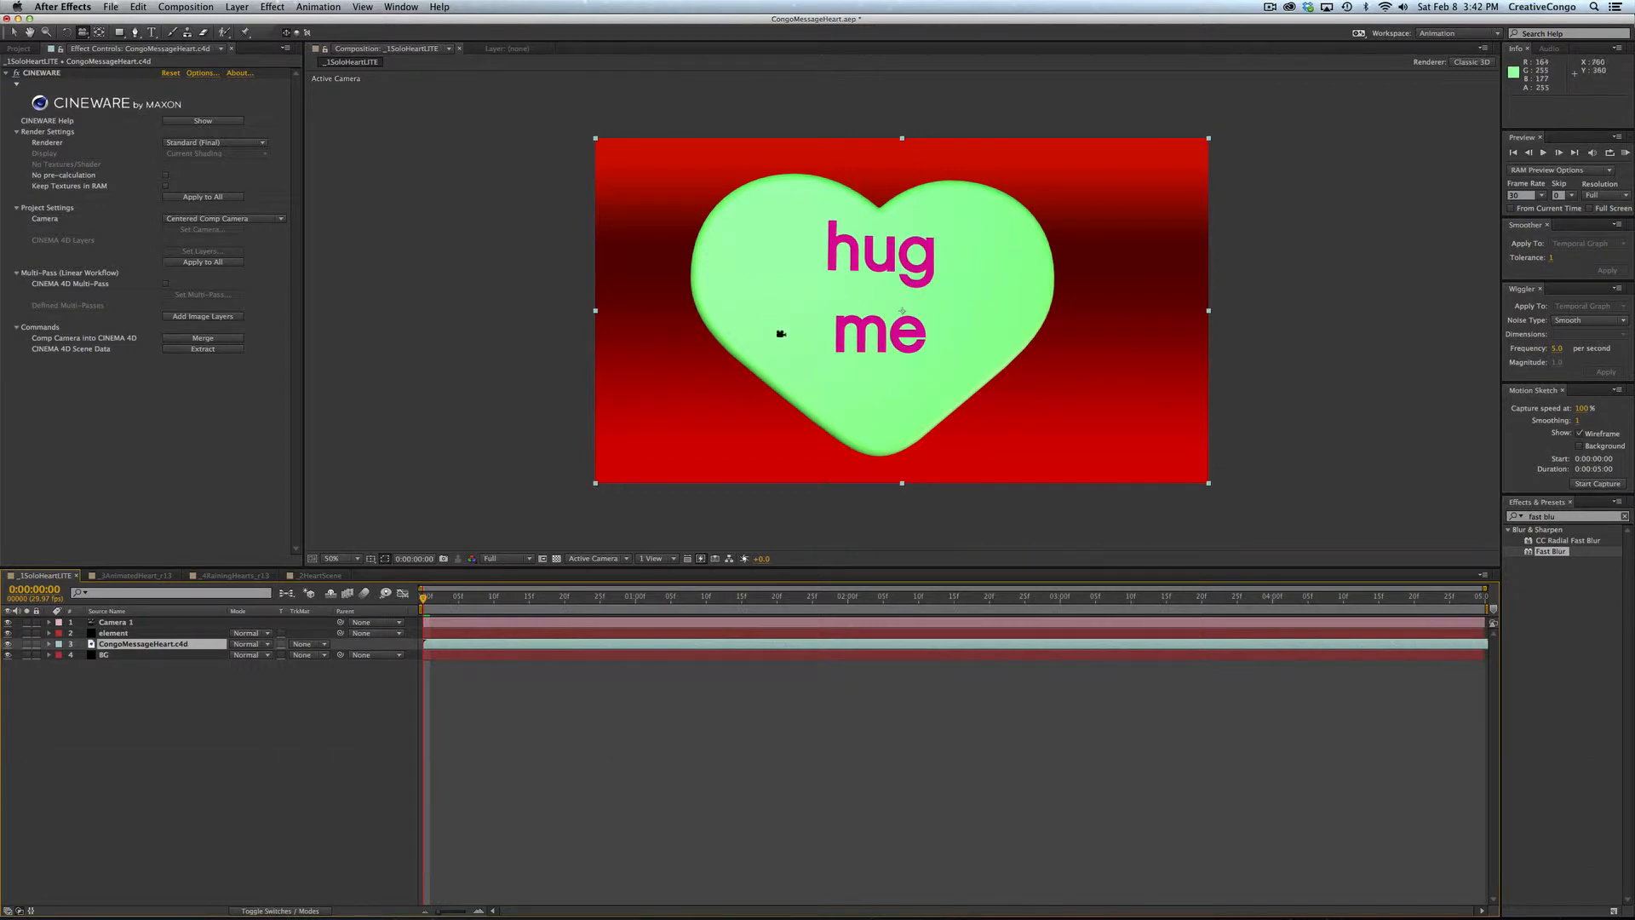
key("super+Tab")
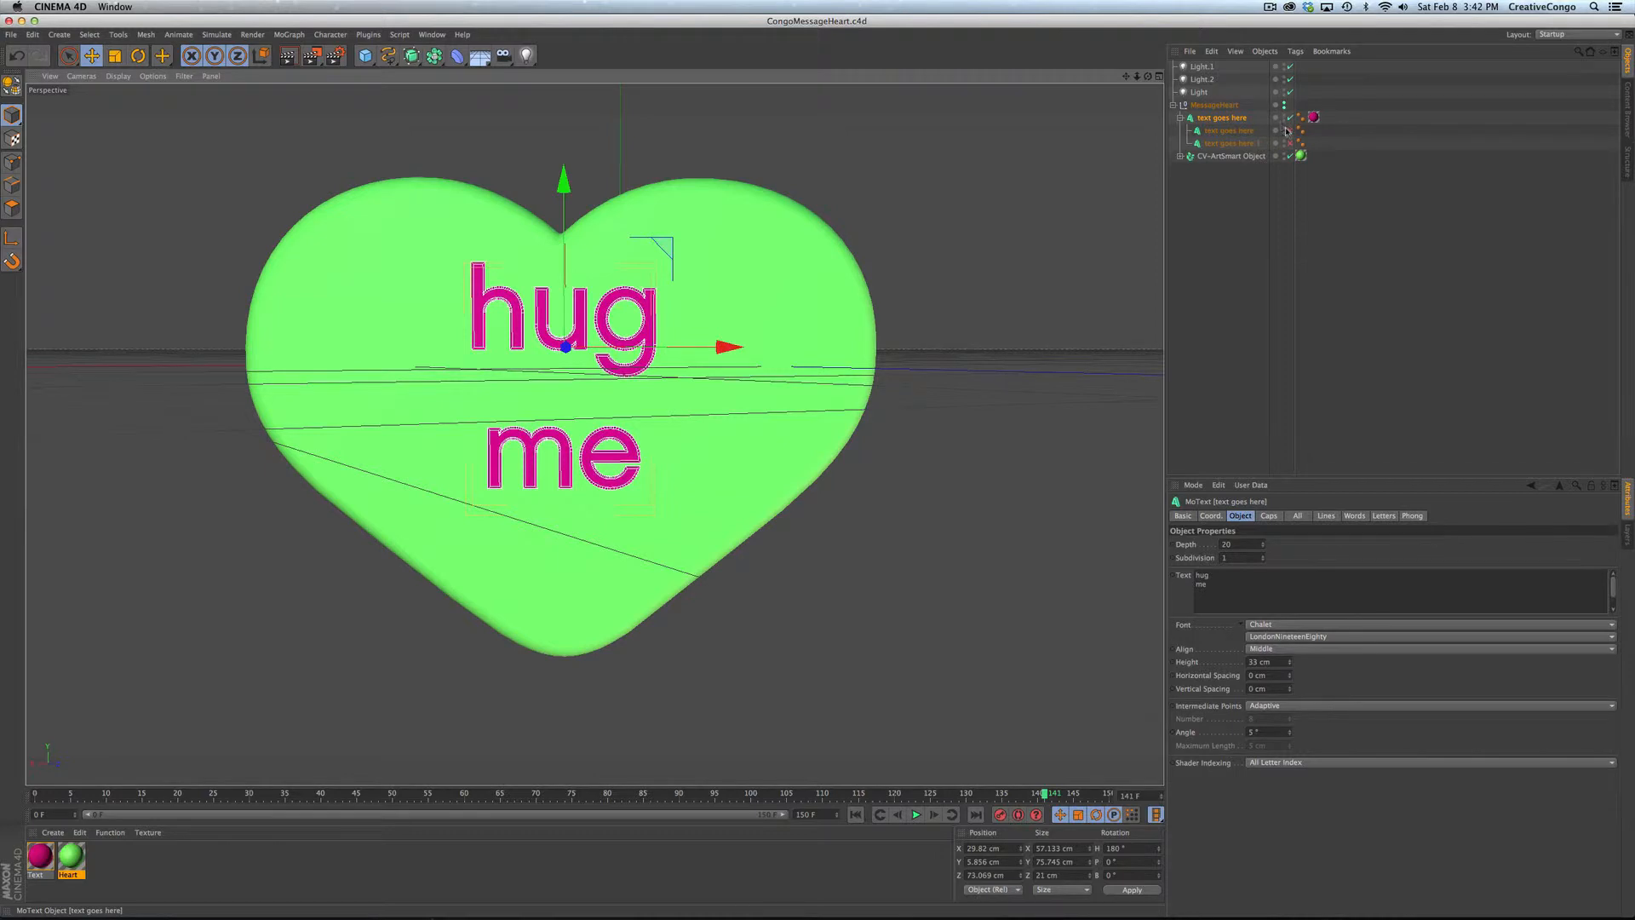
Step: Replace the parent text object's message with "i", "love" and "you" on three separate lines
left_click(1225, 119)
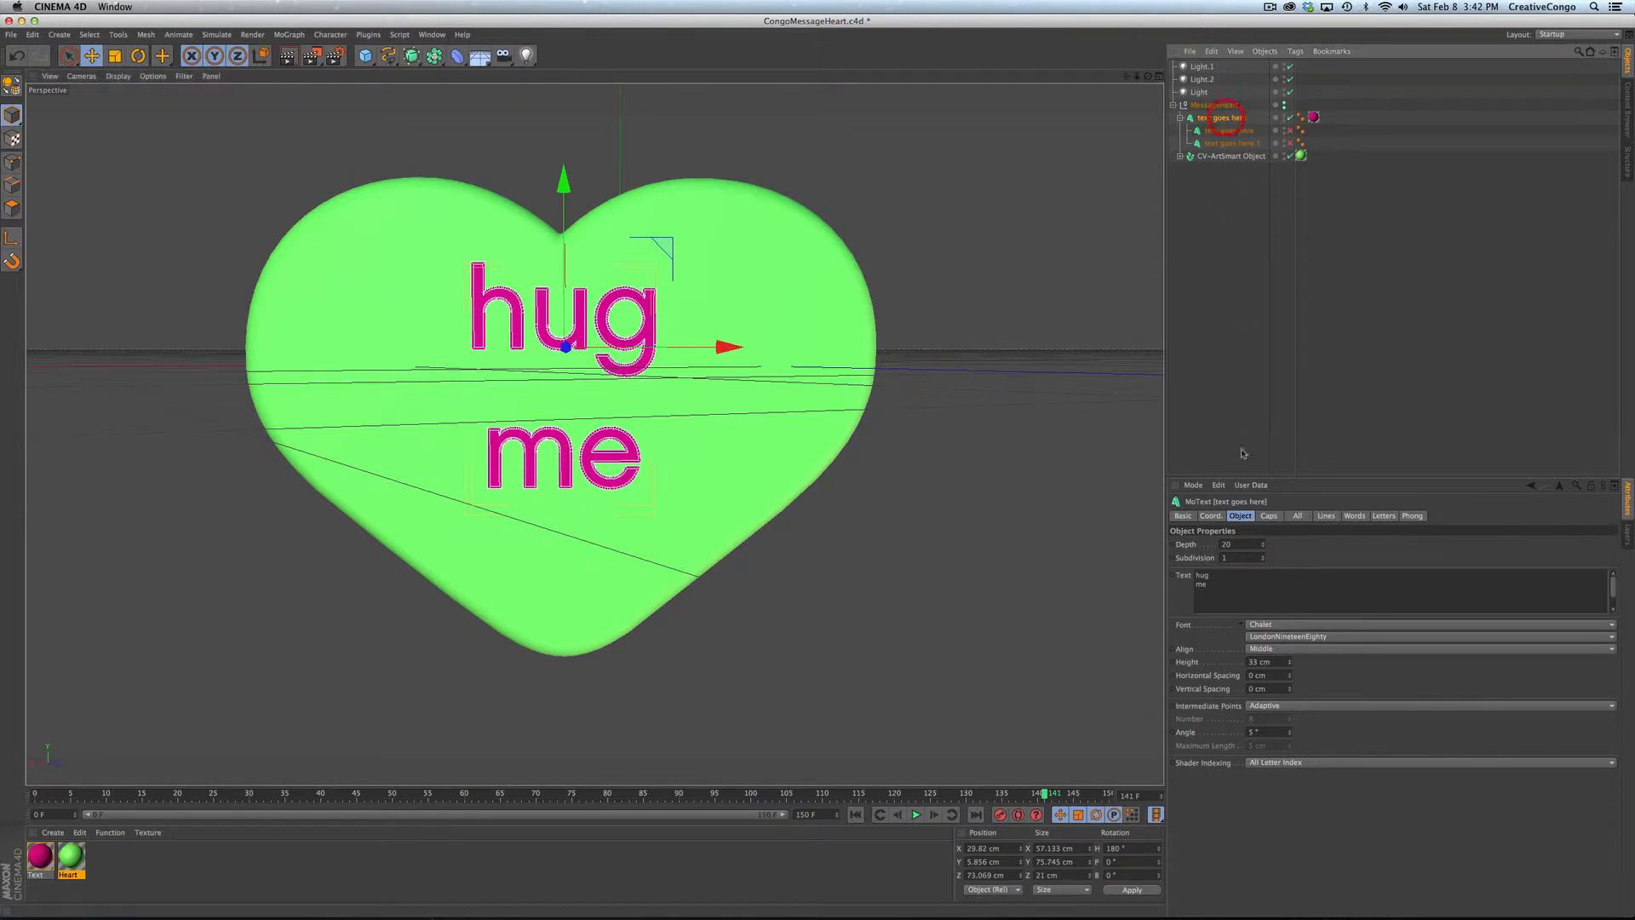
left_click_drag(1213, 598, 1030, 509)
type("i'")
key("BackSpace")
key("Return")
type("love")
key("Return")
type("you")
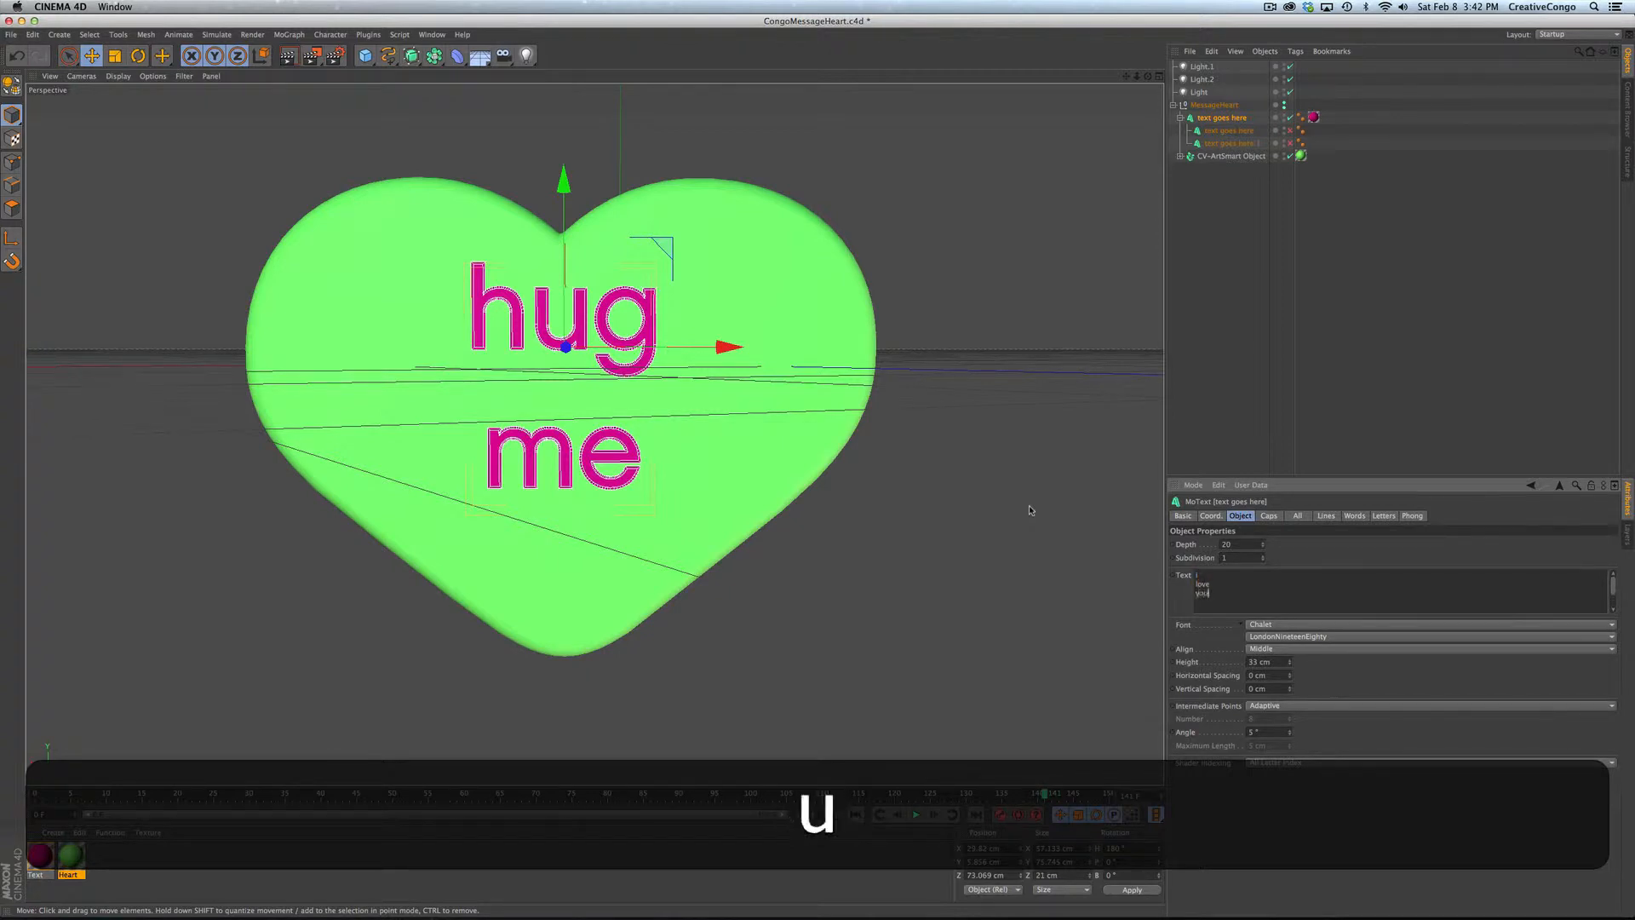
left_click(1181, 600)
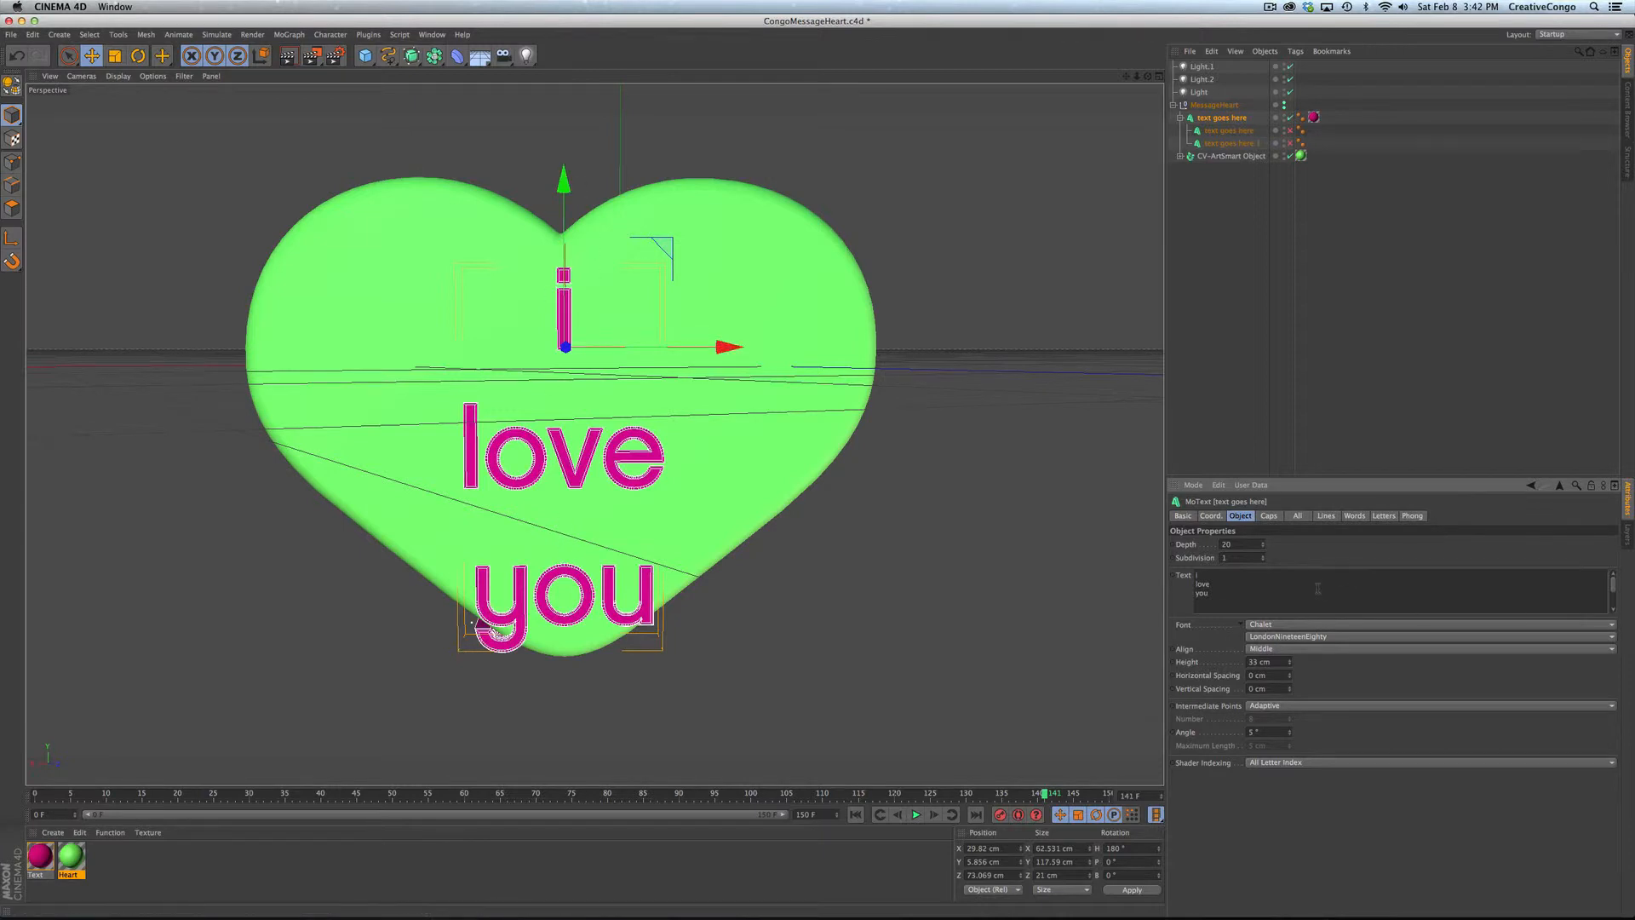
Step: Reduce the parent text object's message to "i" and enable the two child text objects for "love" and "you"
left_click_drag(1196, 576, 1216, 601)
type("i")
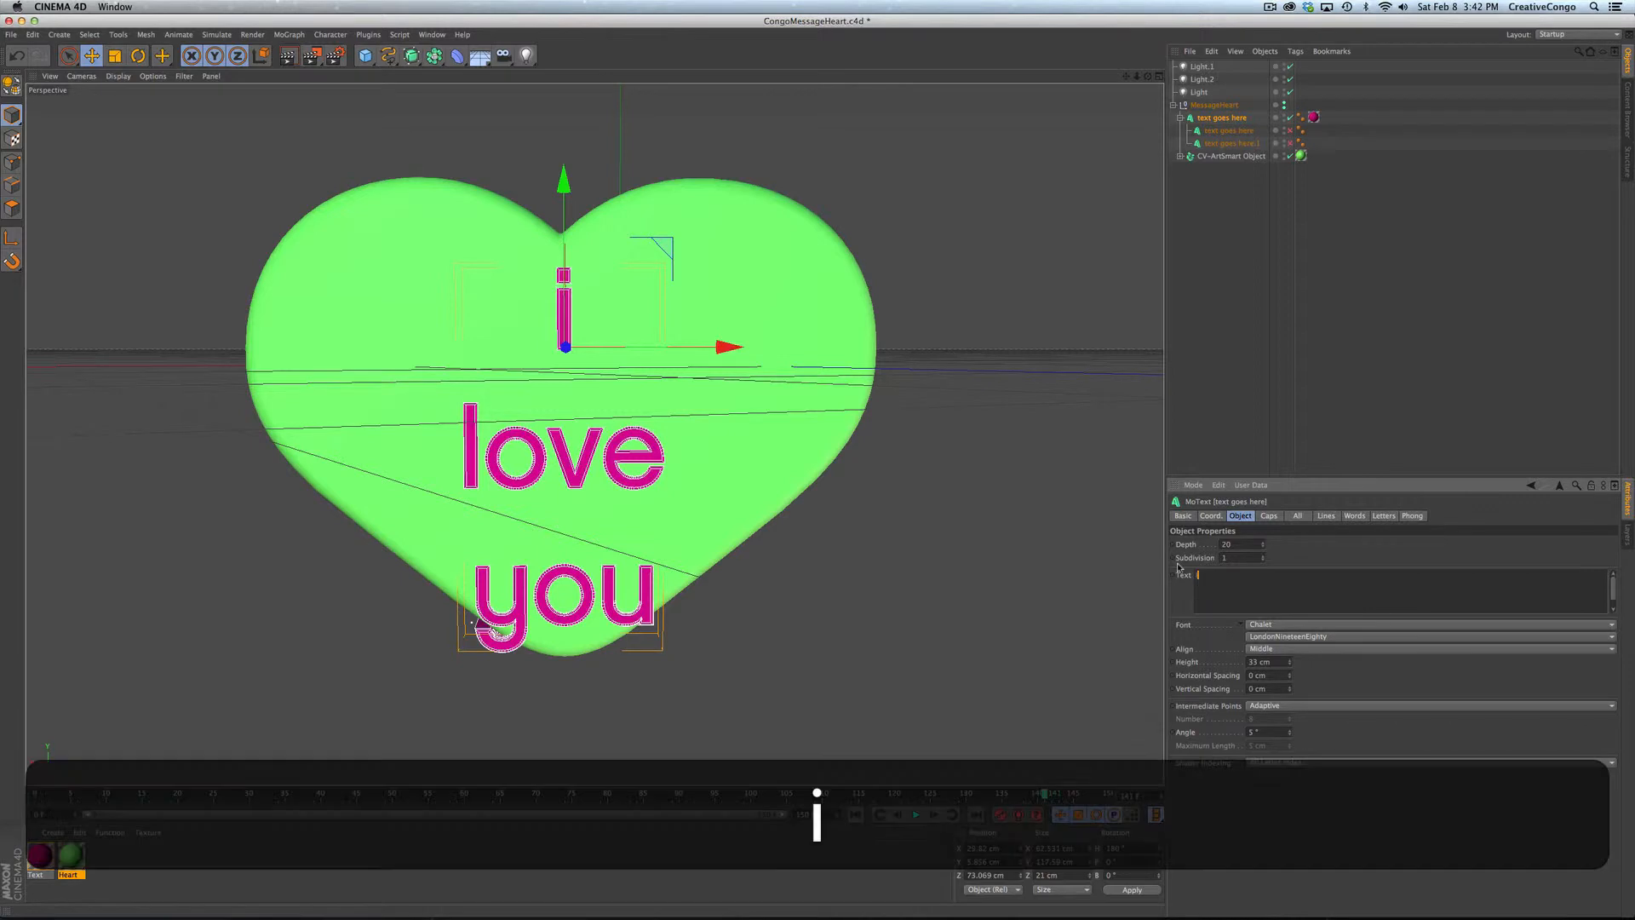
left_click(1228, 130)
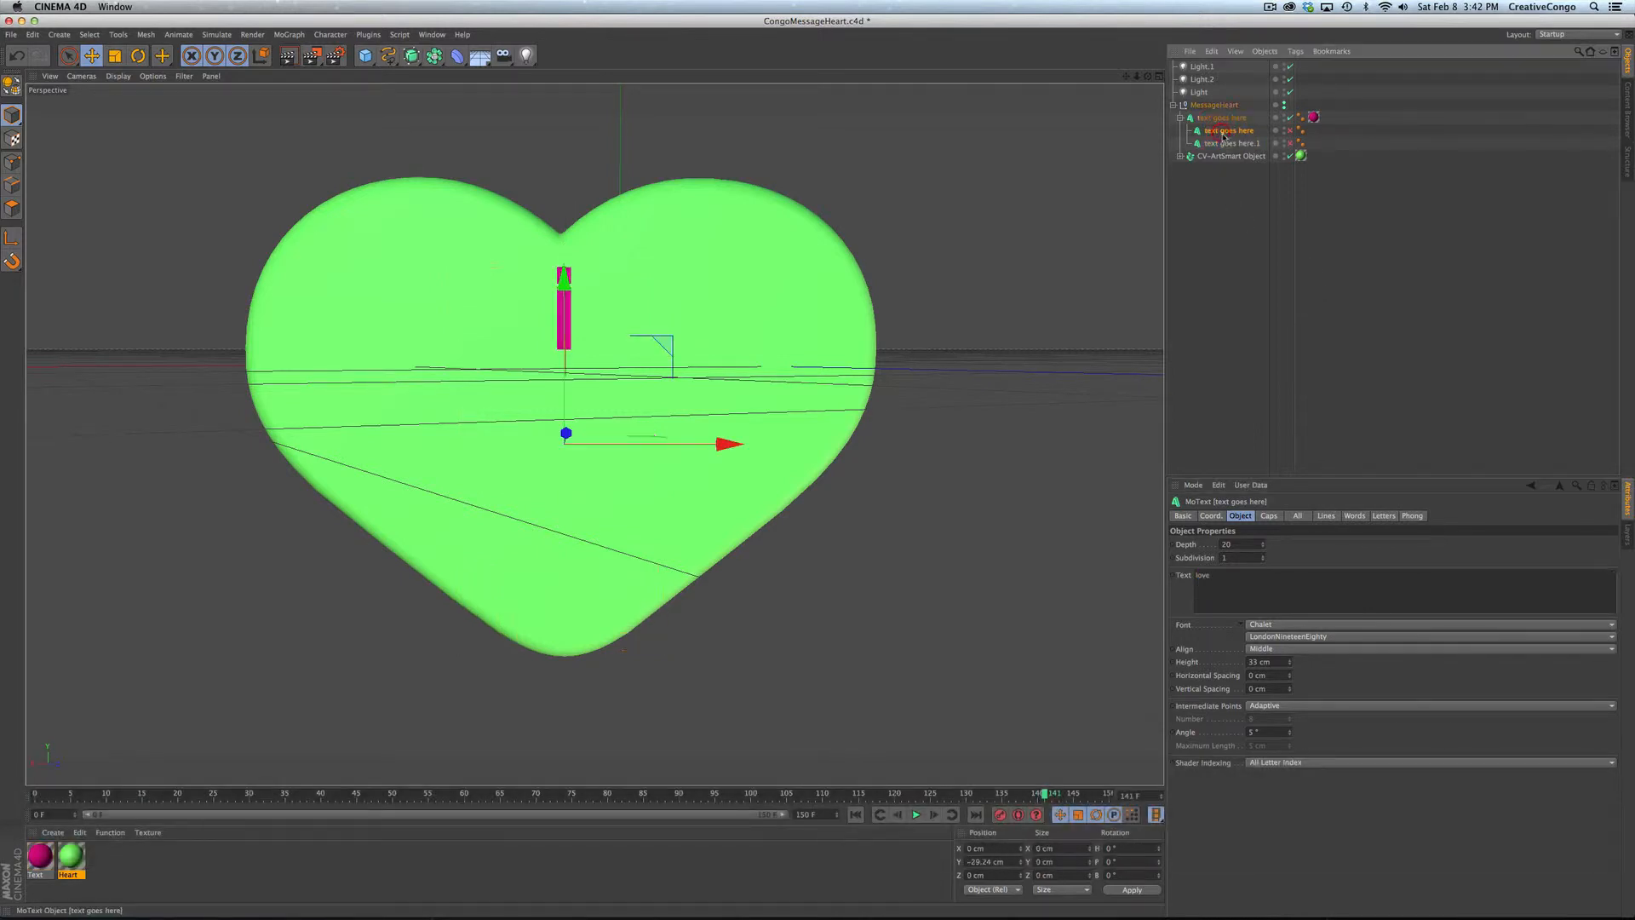
left_click(1291, 131)
left_click(1290, 143)
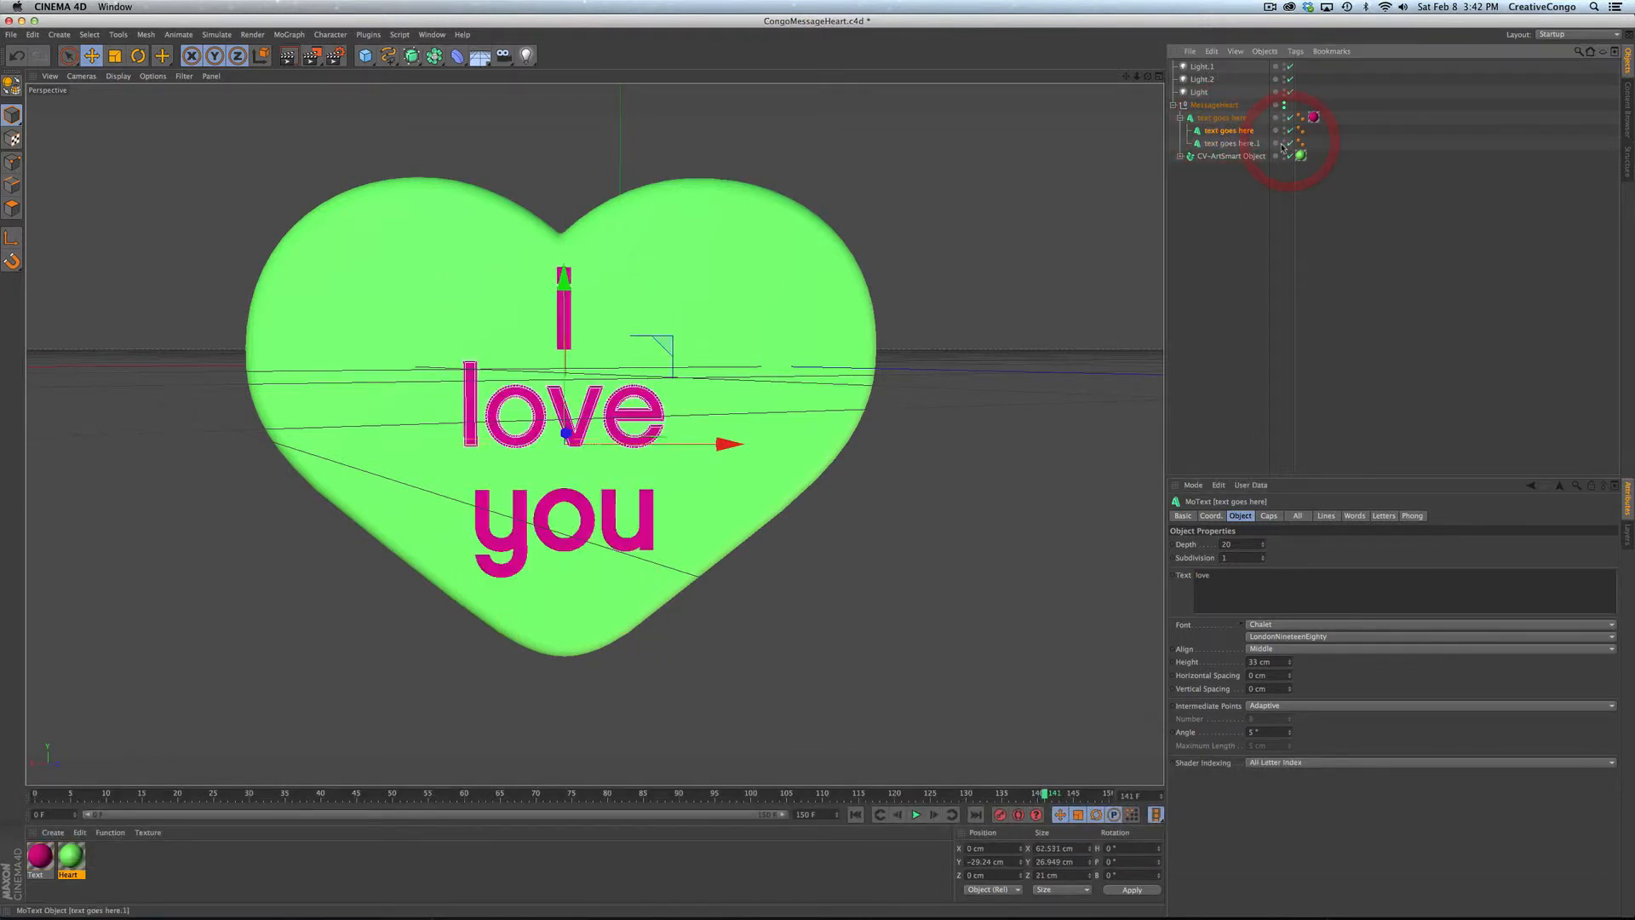
left_click(1226, 144)
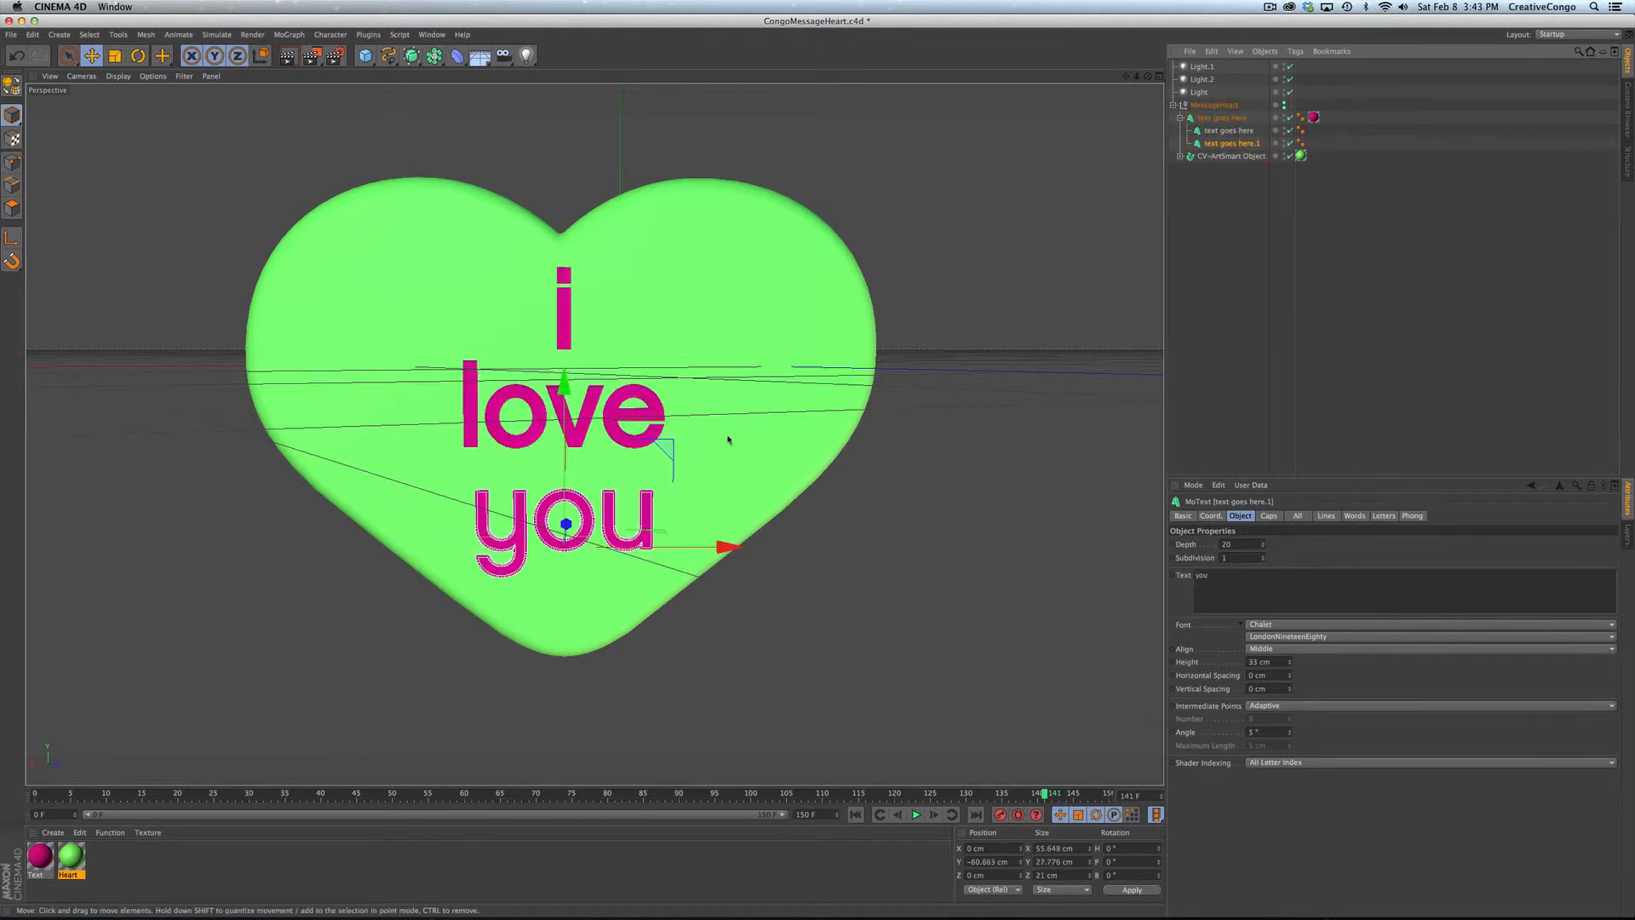
Step: Move the whole text group slightly up on the heart, save the file, and switch to After Effects
left_click(1227, 118)
mouse_move(567, 176)
left_mouse_down()
mouse_move(567, 211)
mouse_move(567, 180)
left_mouse_up()
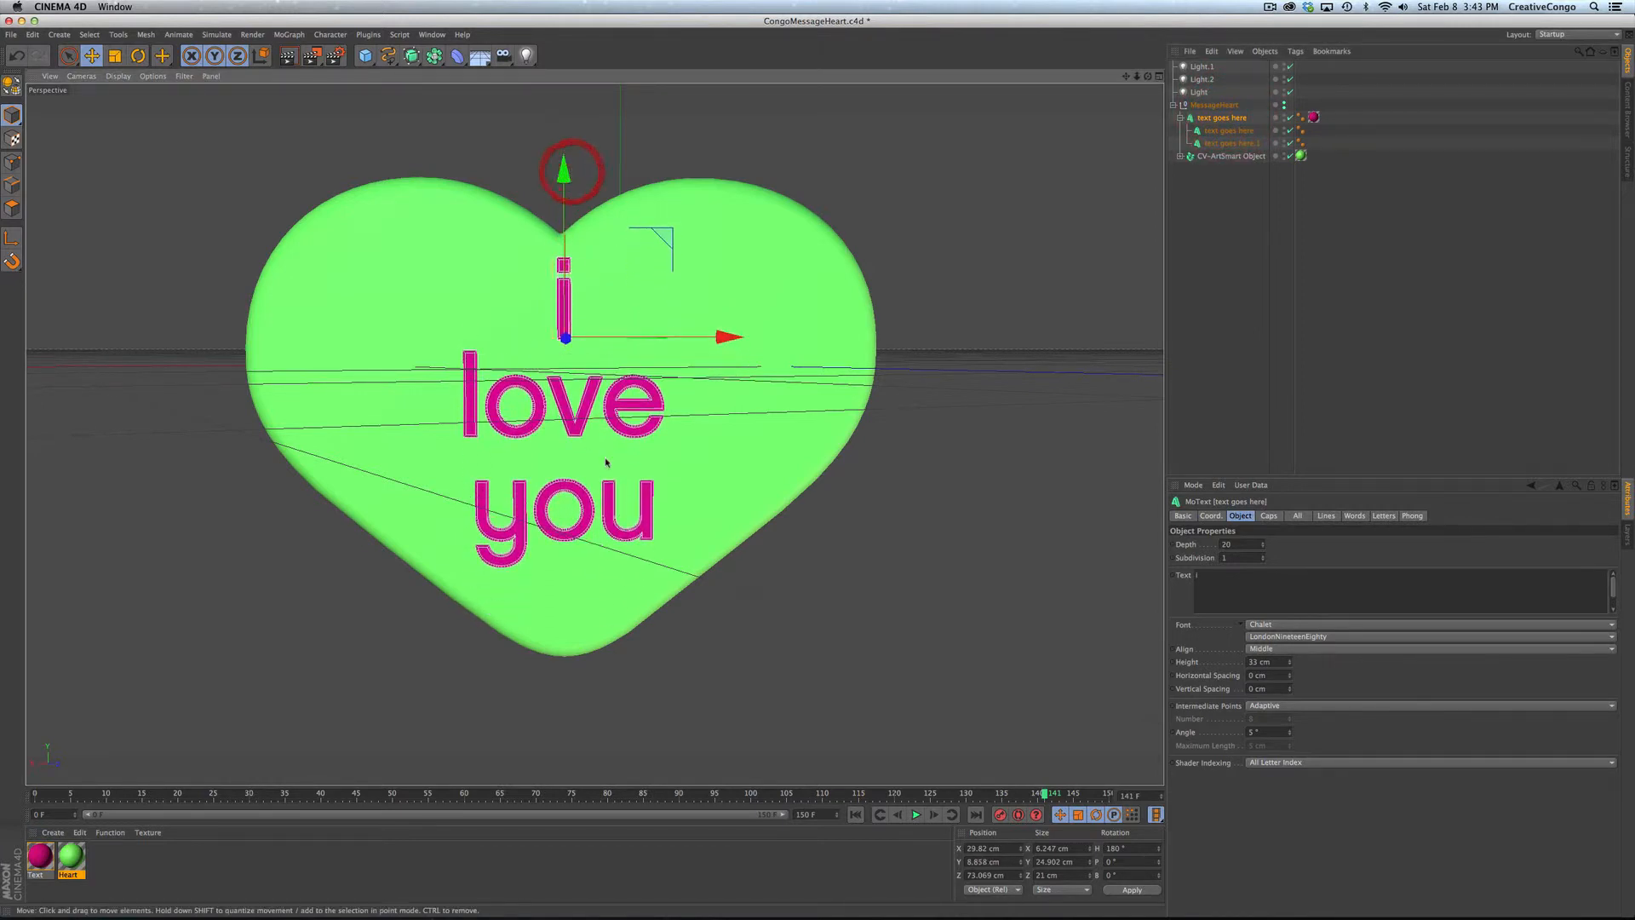
key("super+s")
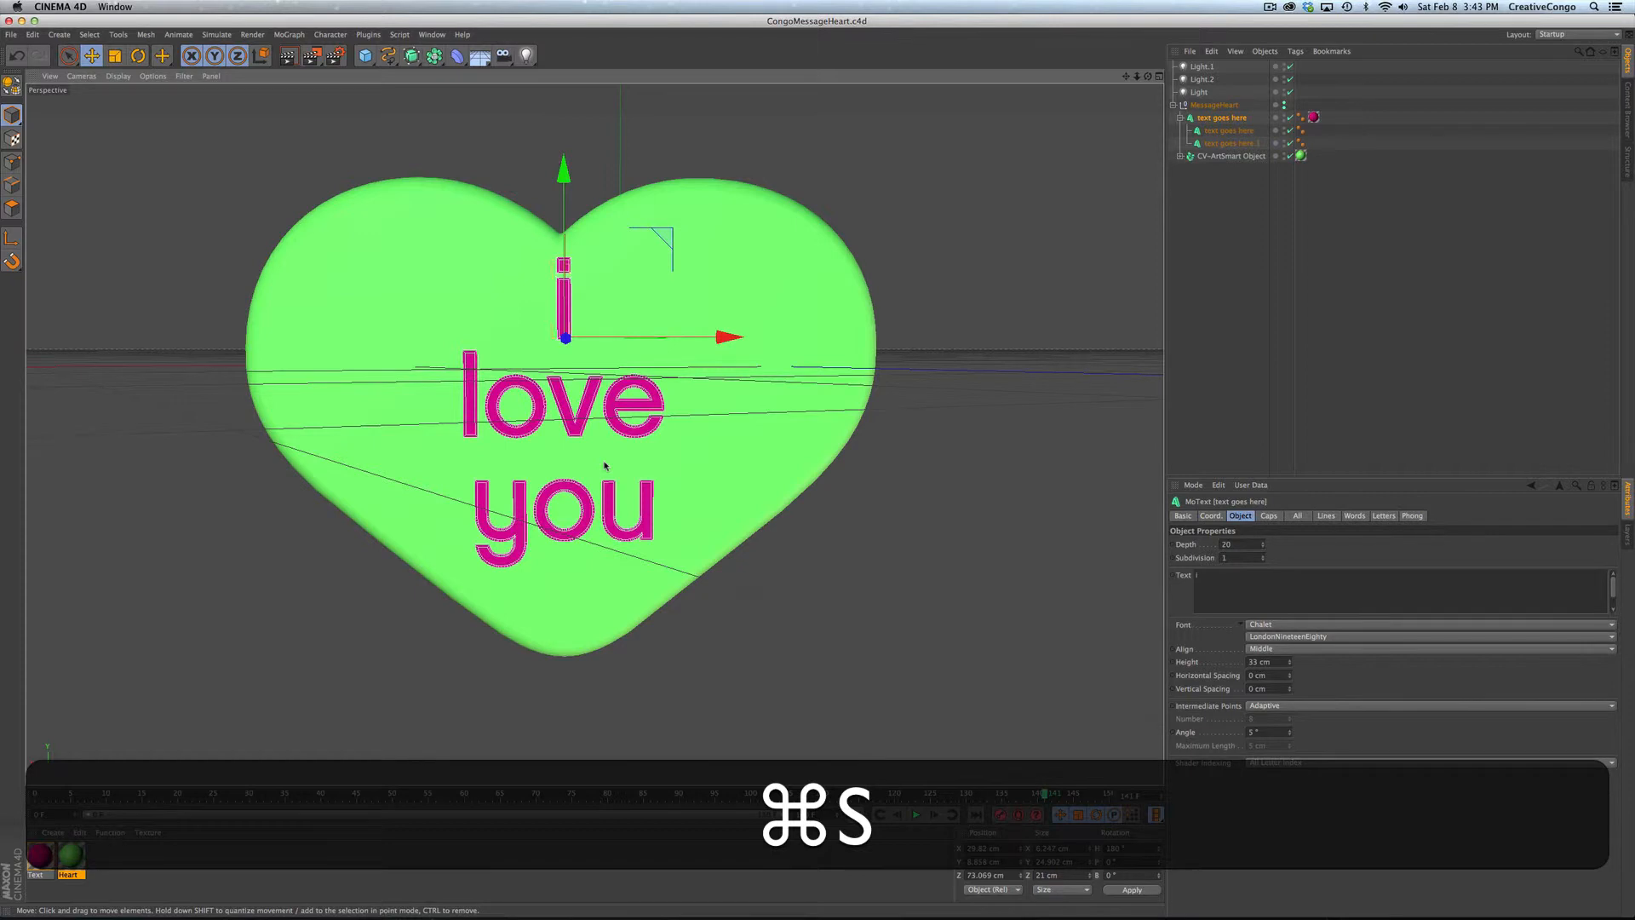
key("super+Tab")
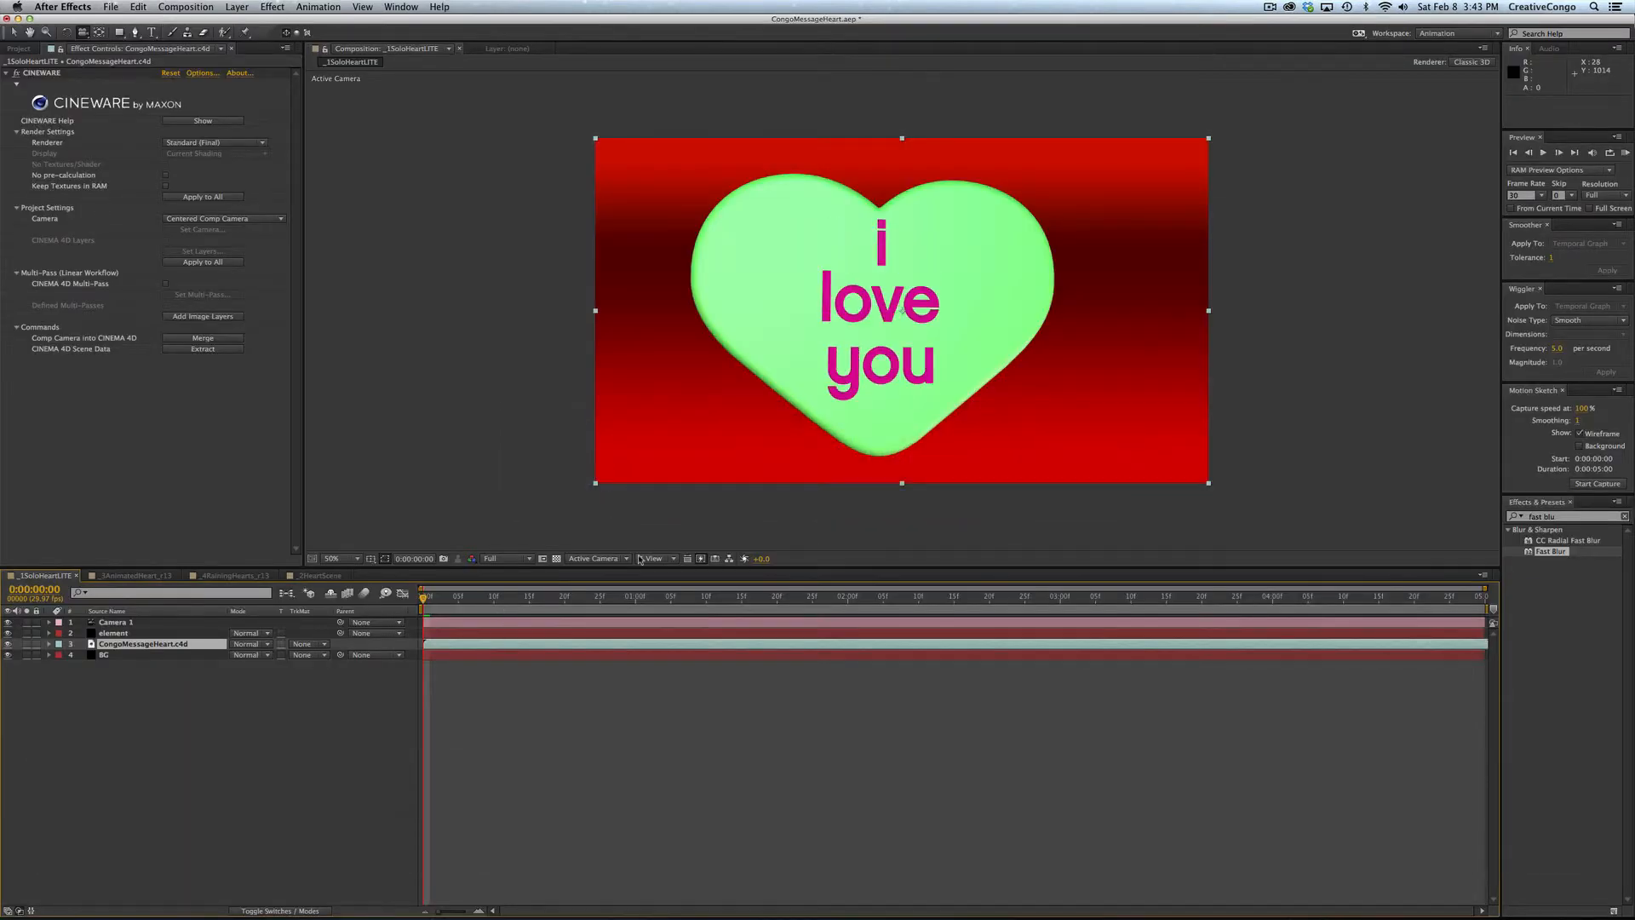
Step: Open the _3AnimatedHeart_r13 composition and preview its opening from the start to 0:00:00:24
left_click(123, 577)
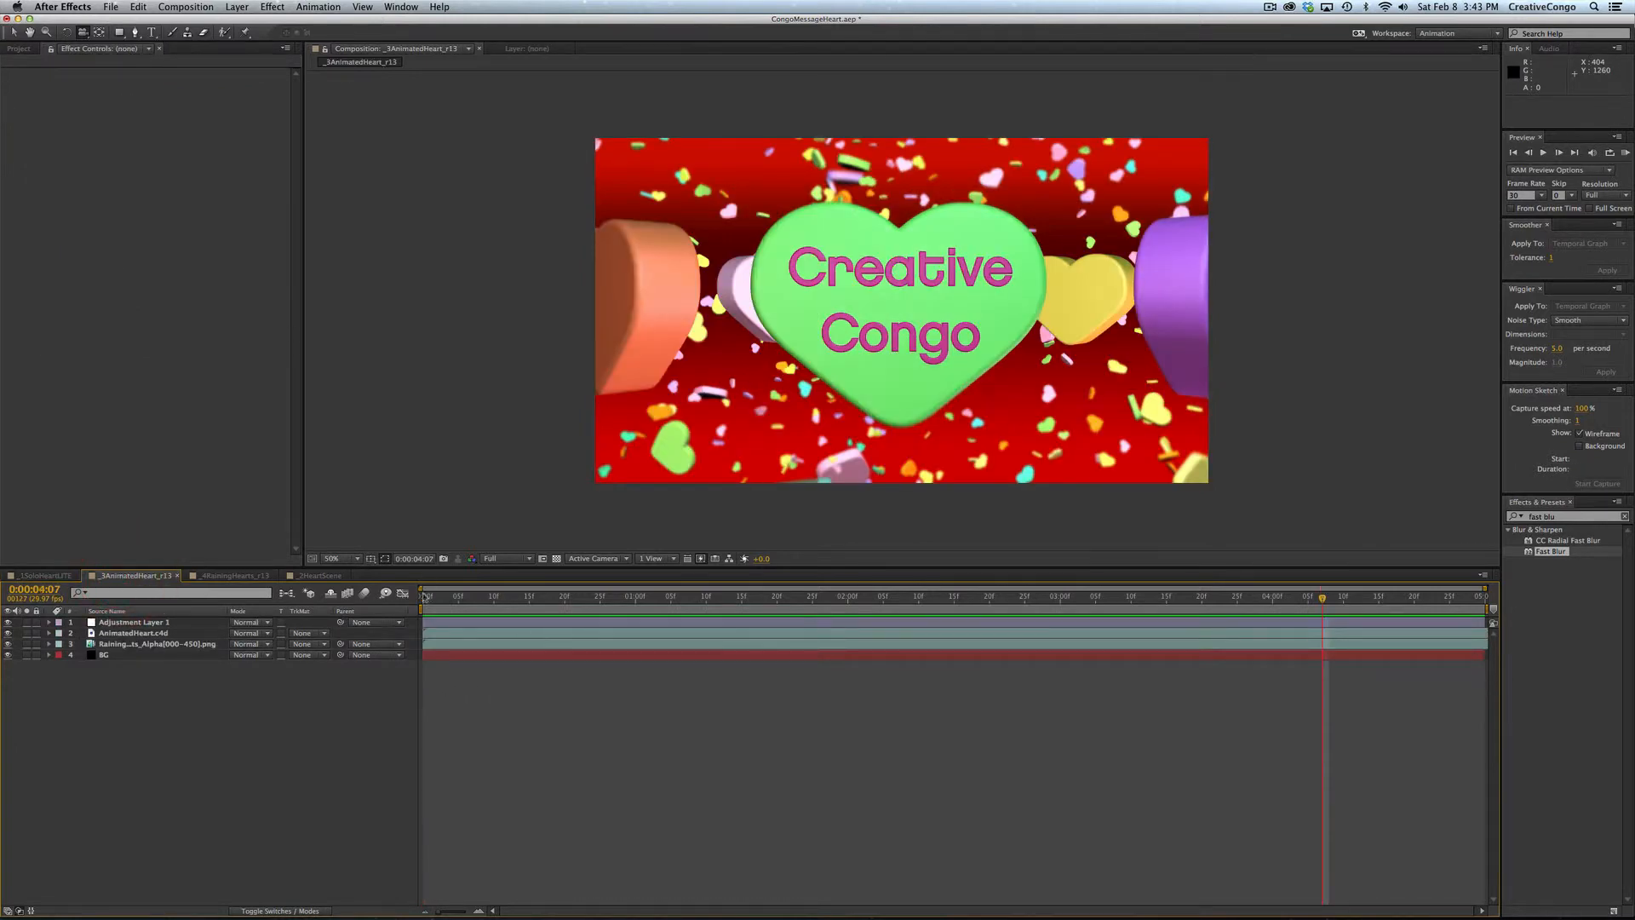
left_click(427, 597)
left_click_drag(427, 597, 594, 597)
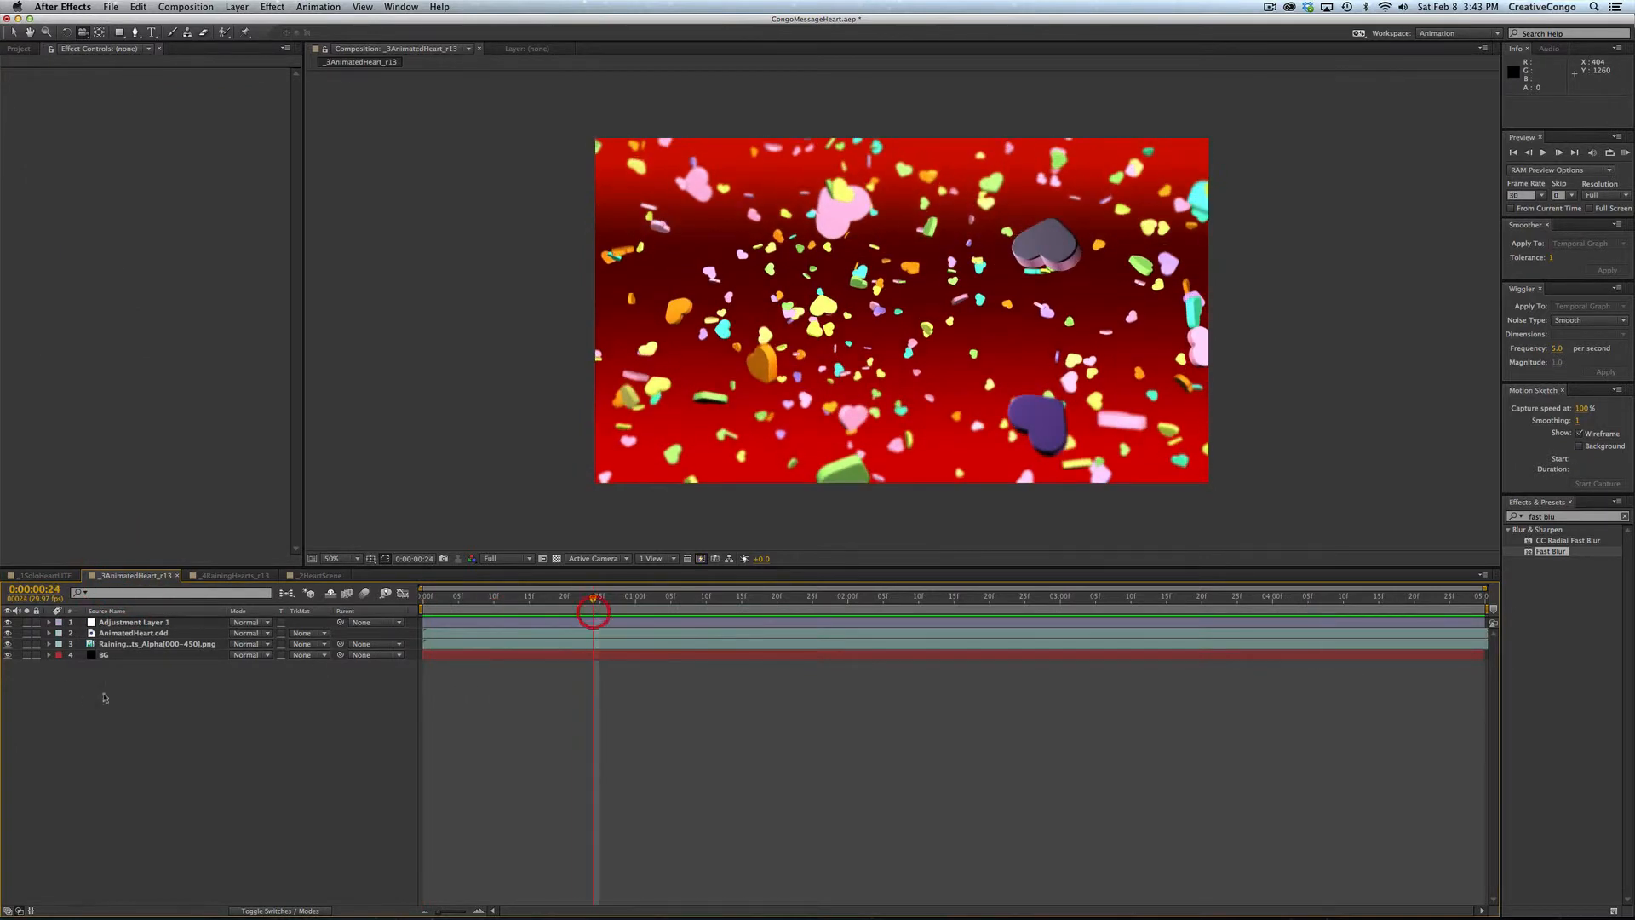
Step: Hide the RainingHearts_Alpha layer and scrub through the heart animation to 0:00:03:29
left_click(119, 645)
left_click(8, 645)
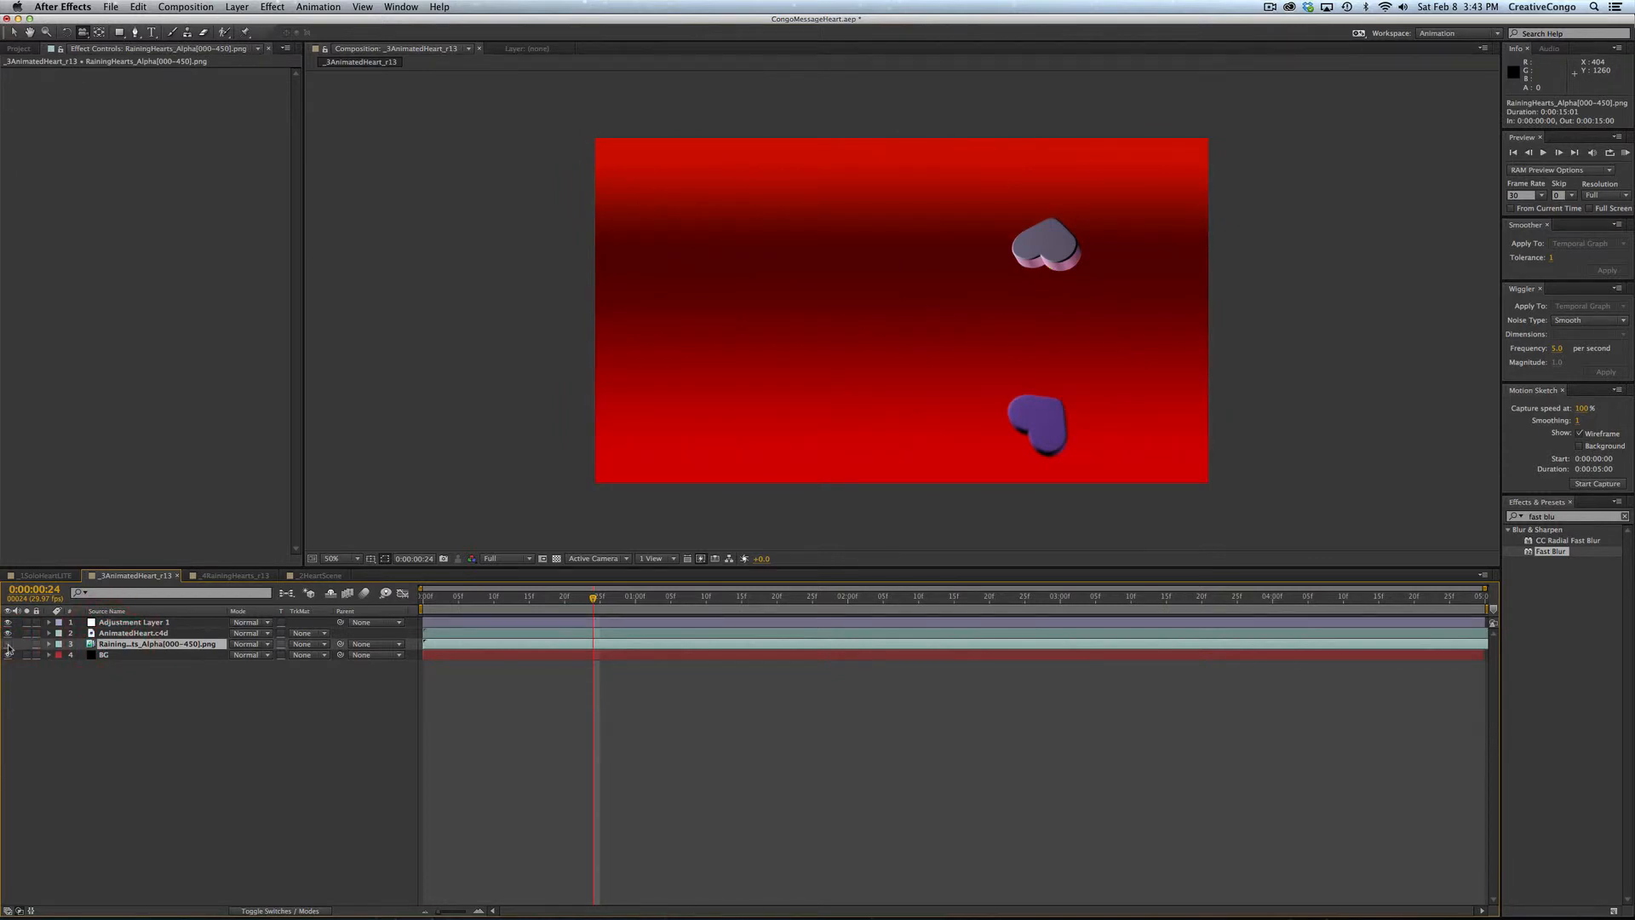
left_click(9, 645)
left_click_drag(430, 605, 1266, 609)
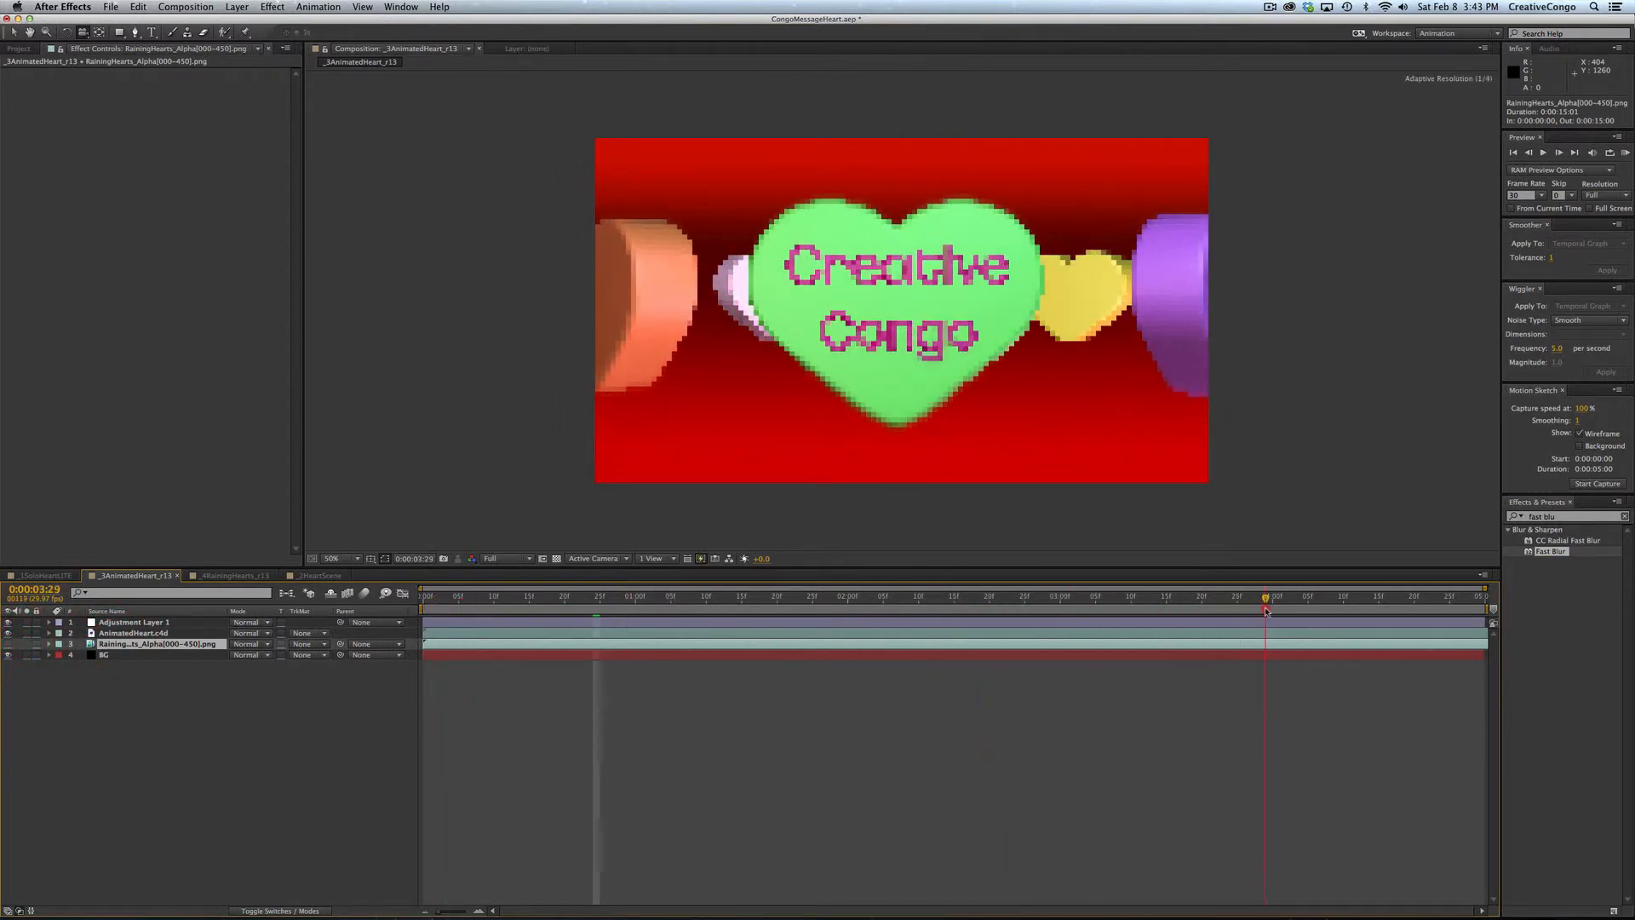
Step: Open the source file of the AnimatedHeart.c4d layer for editing in CINEMA 4D
left_click(810, 633)
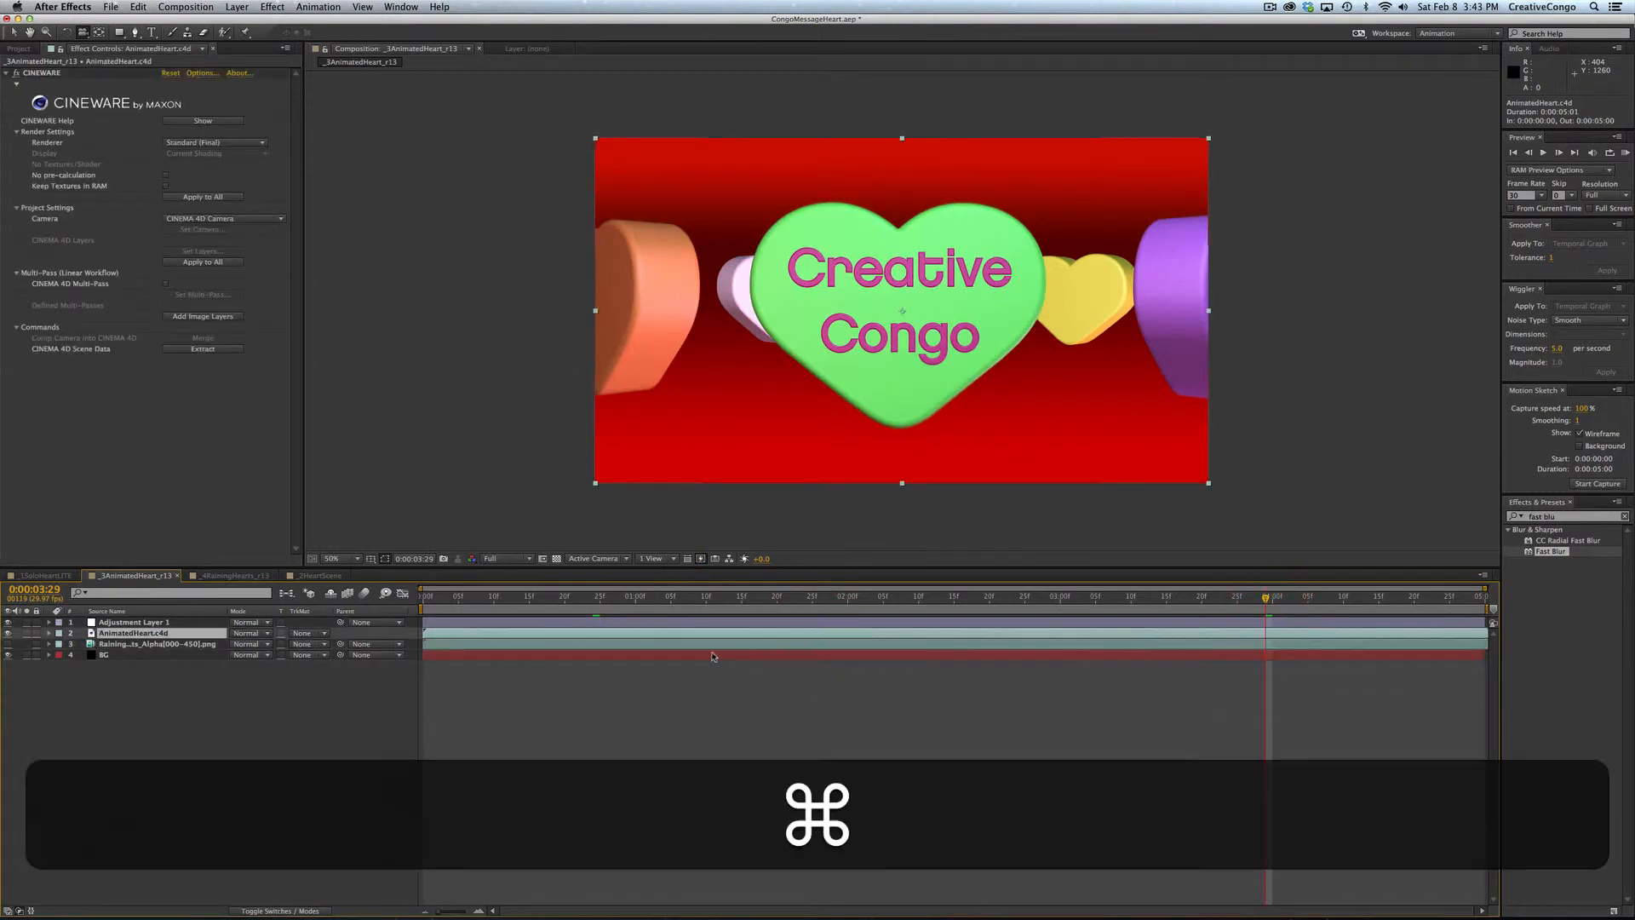
key("super+e")
left_click(913, 296)
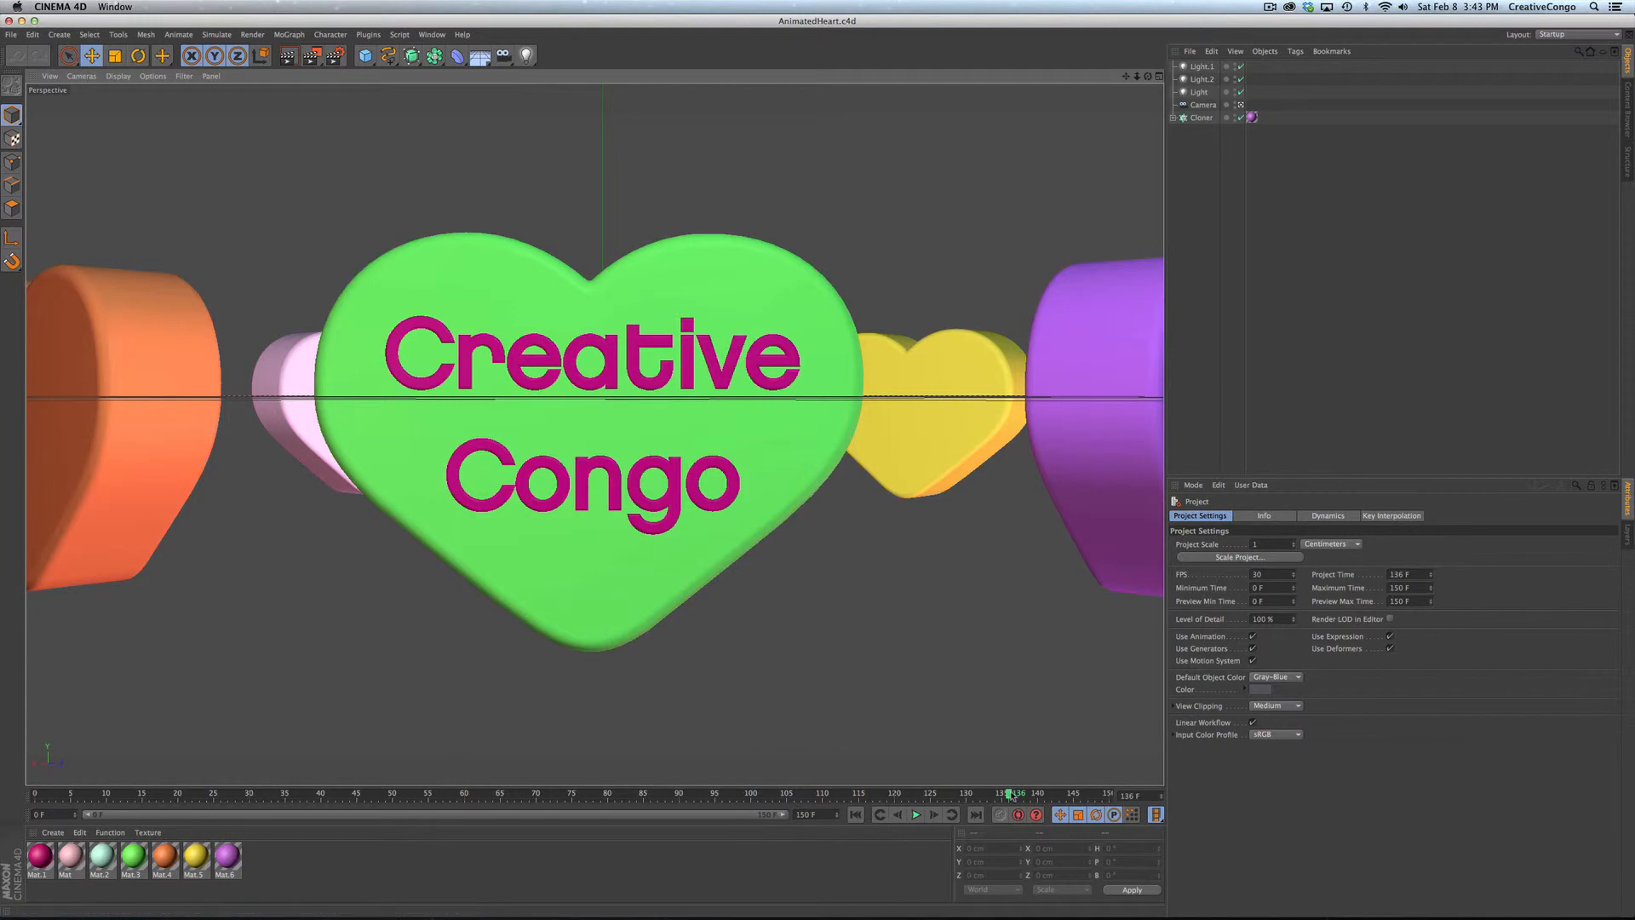
Step: Scrub the animation back to frame 86 with the Cloner selected, and inspect the Mat and Mat.3 heart materials
left_click_drag(1007, 796, 849, 801)
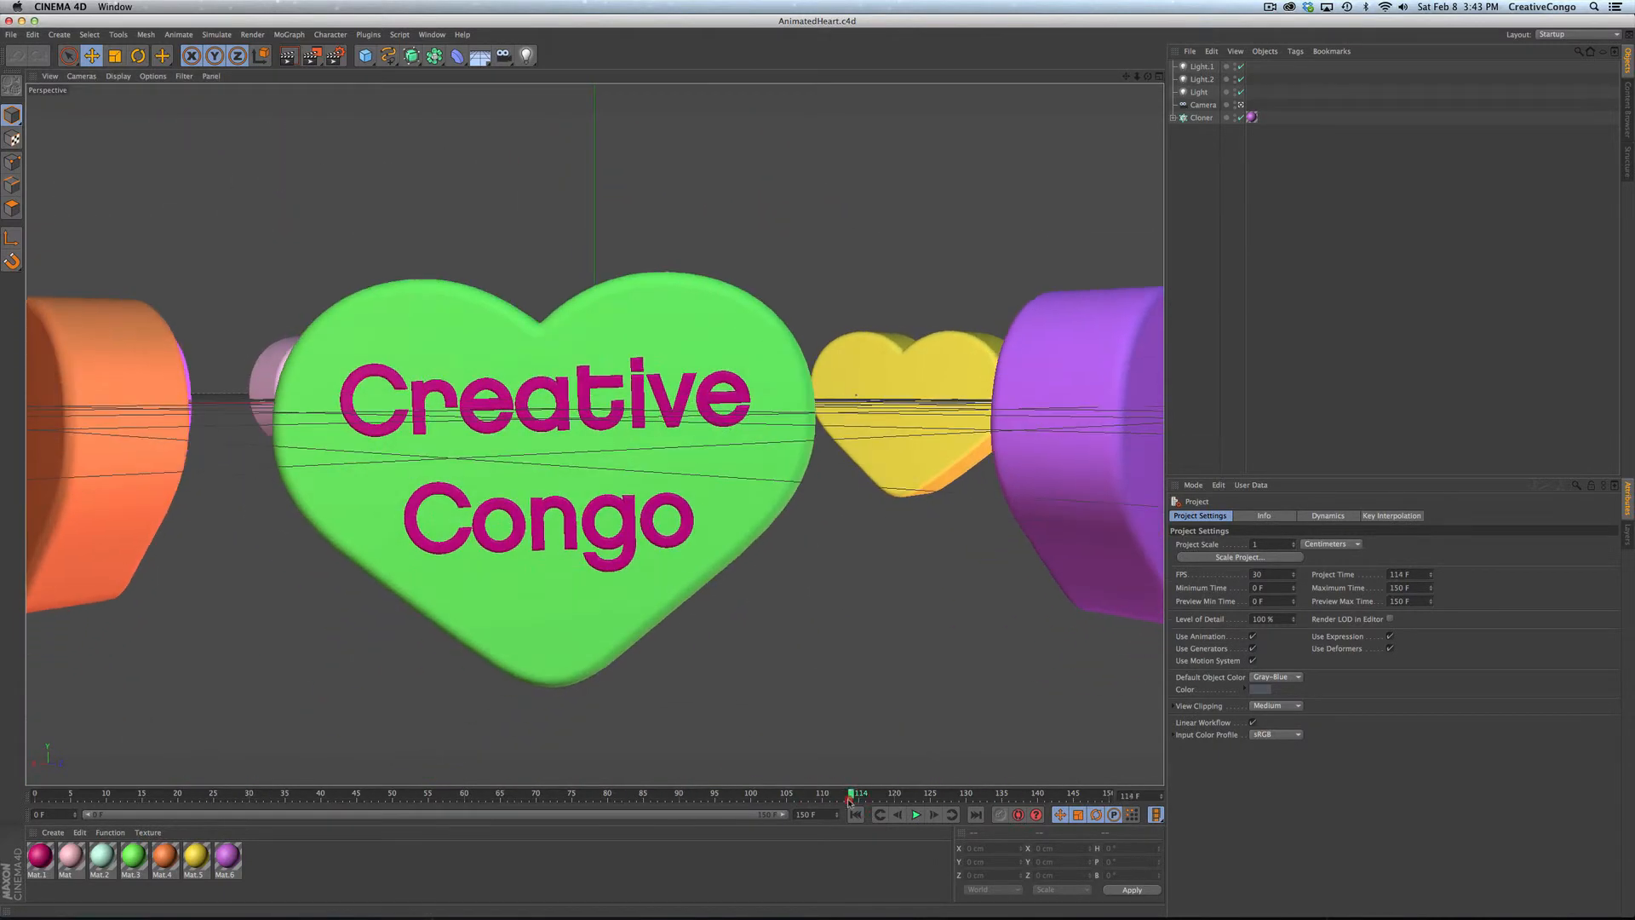
left_click(1201, 118)
left_click_drag(851, 795, 652, 809)
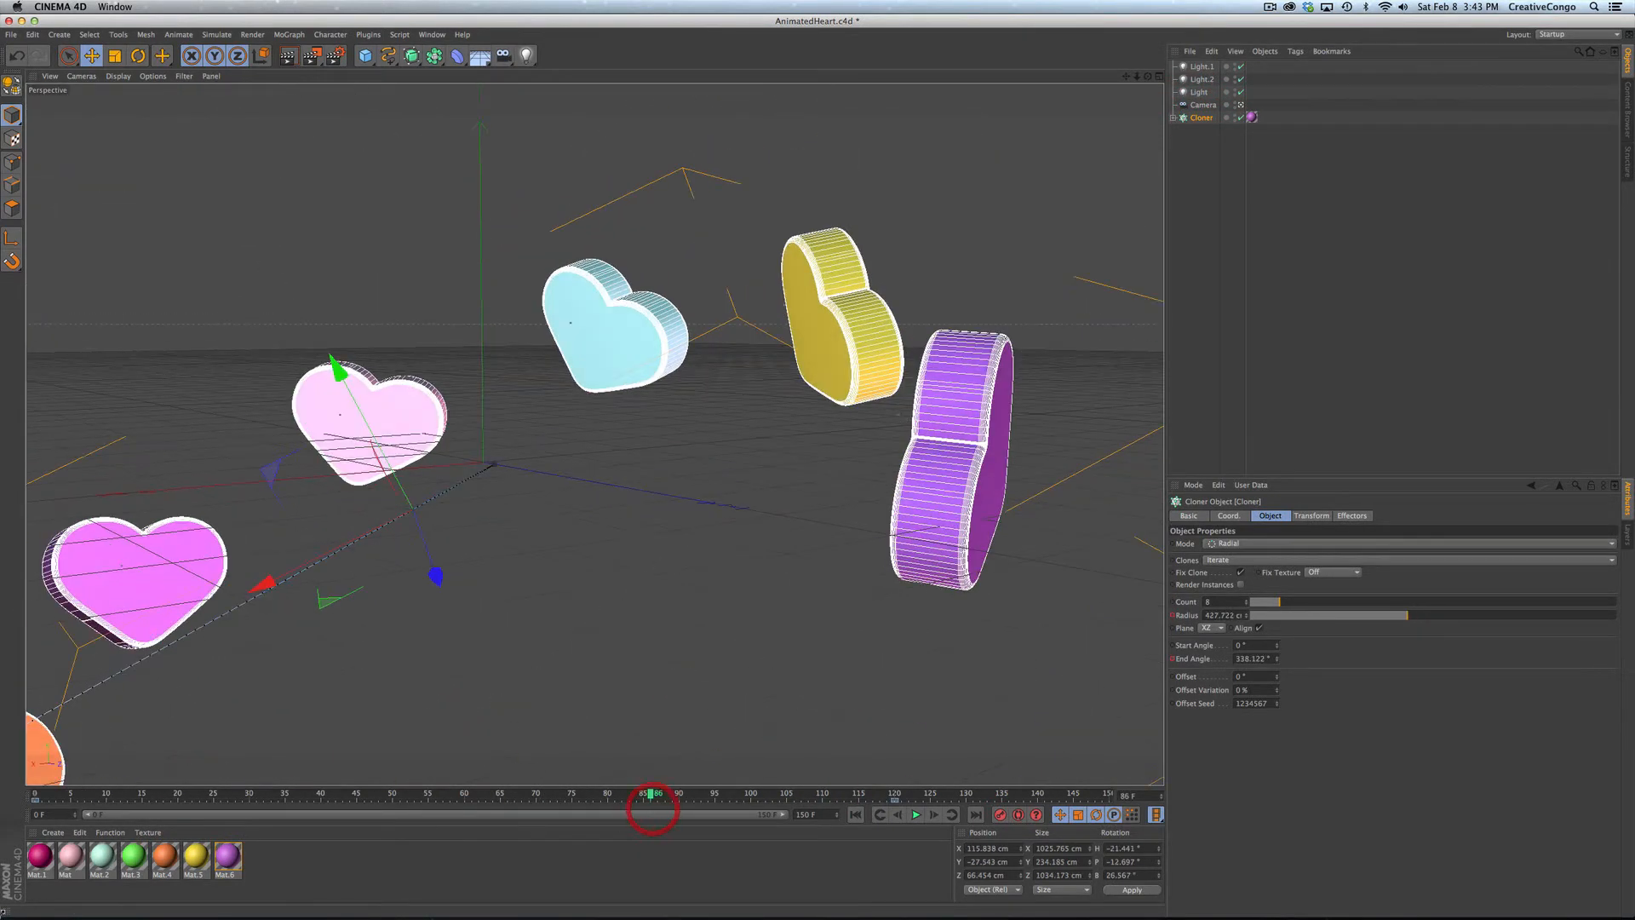
left_click(71, 856)
left_click(133, 856)
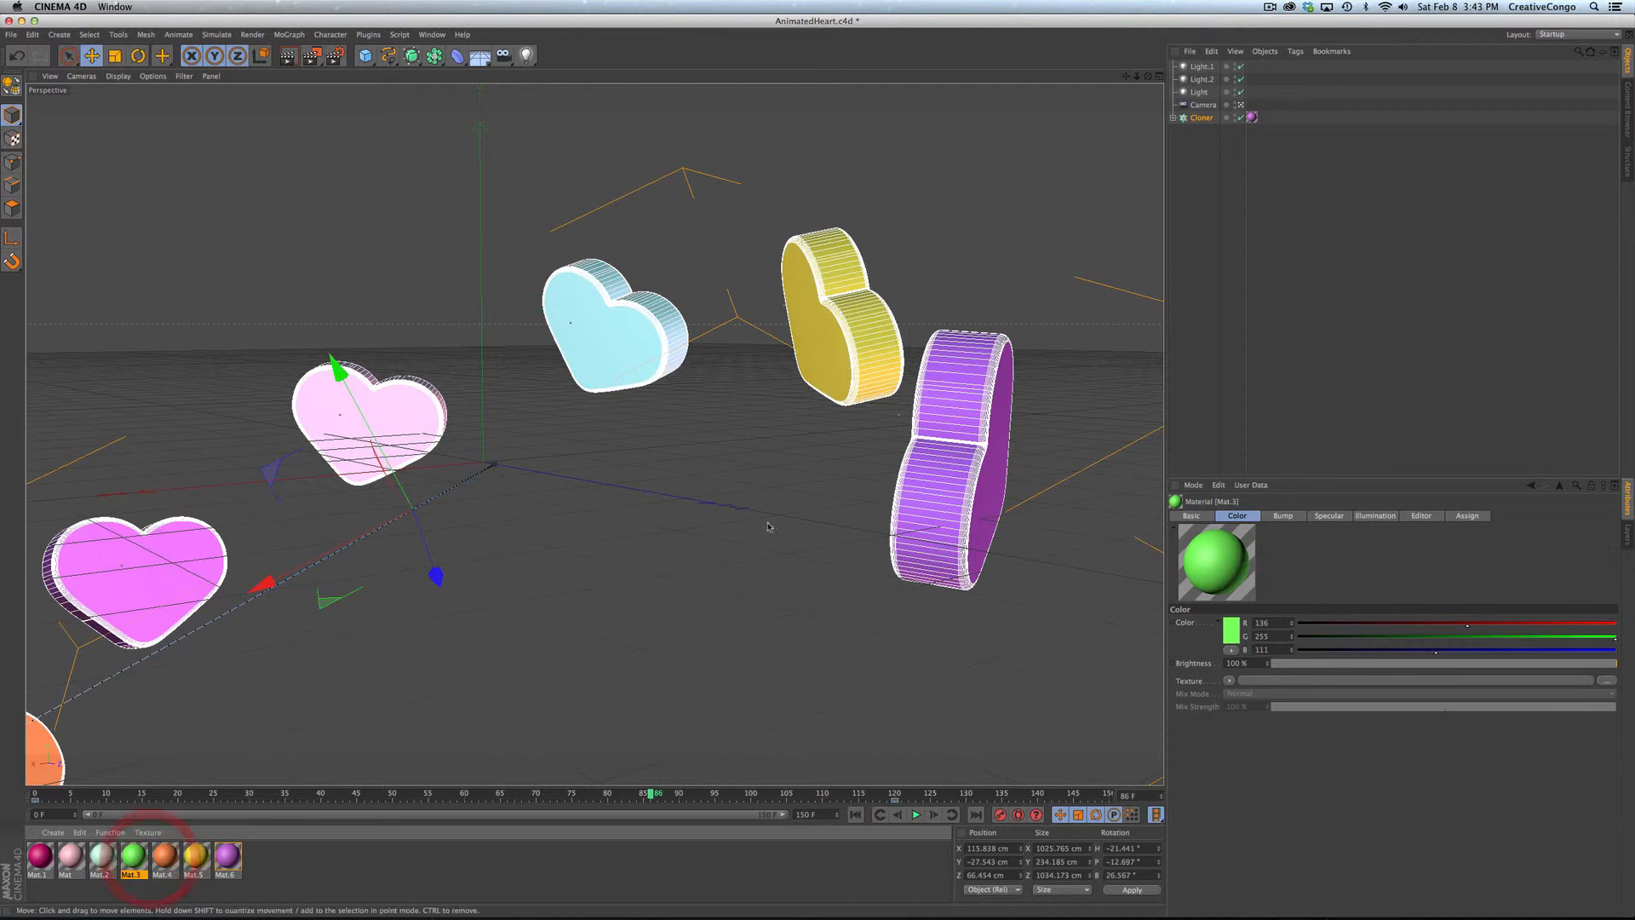
Step: Inspect the objects nested inside the Cloner, collapse it again, and switch back to After Effects
left_click(1173, 117)
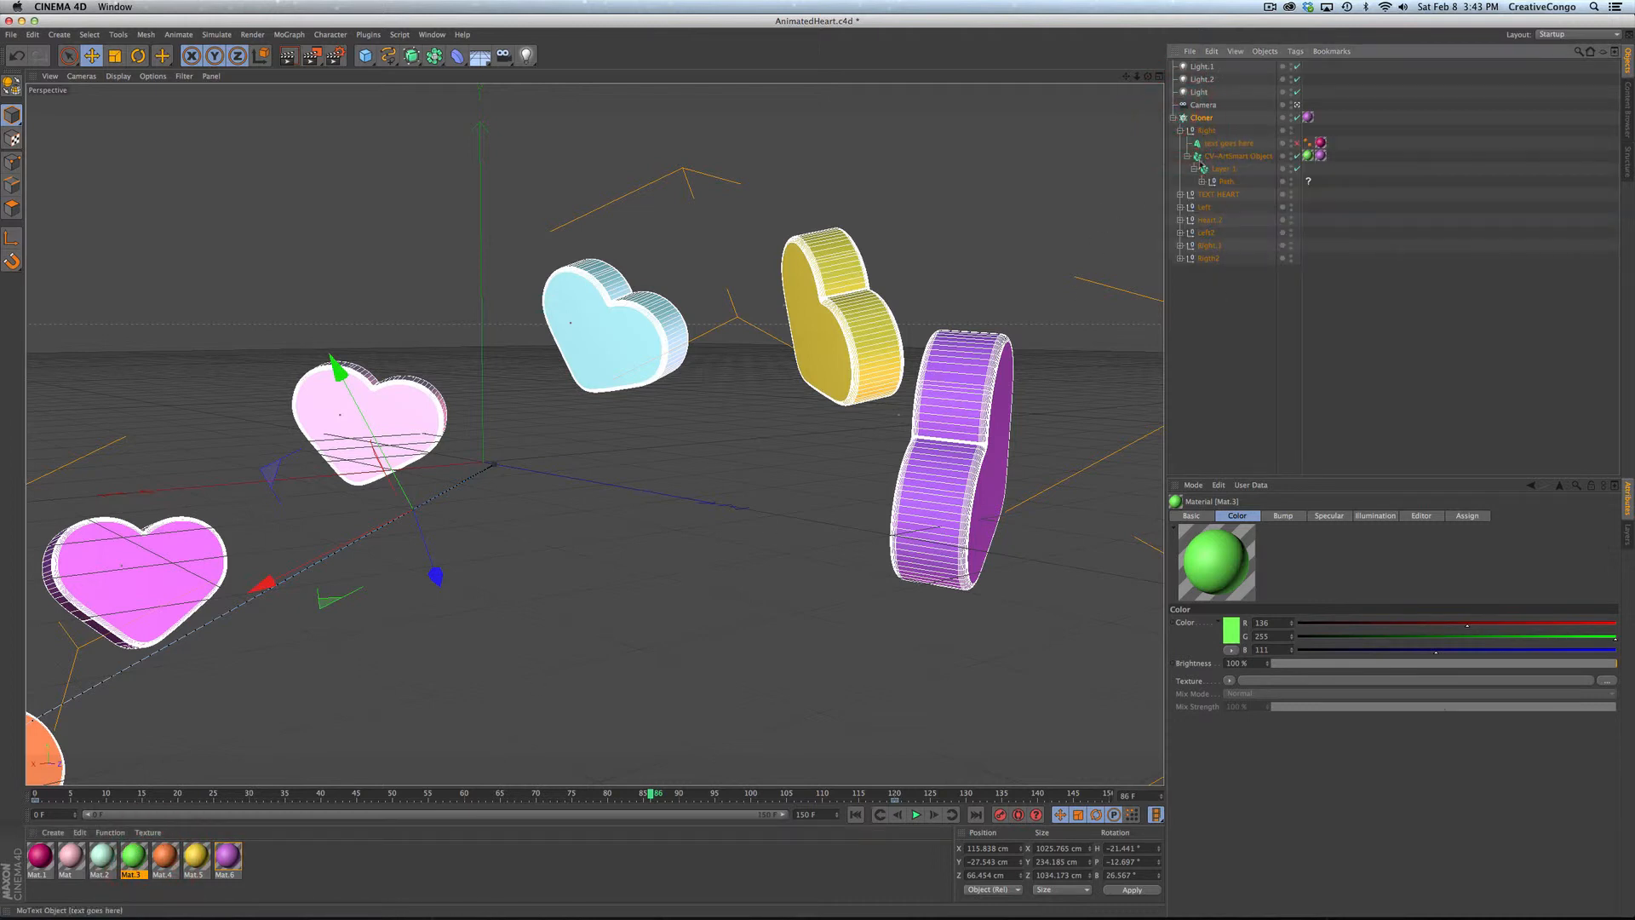
left_click(1174, 117)
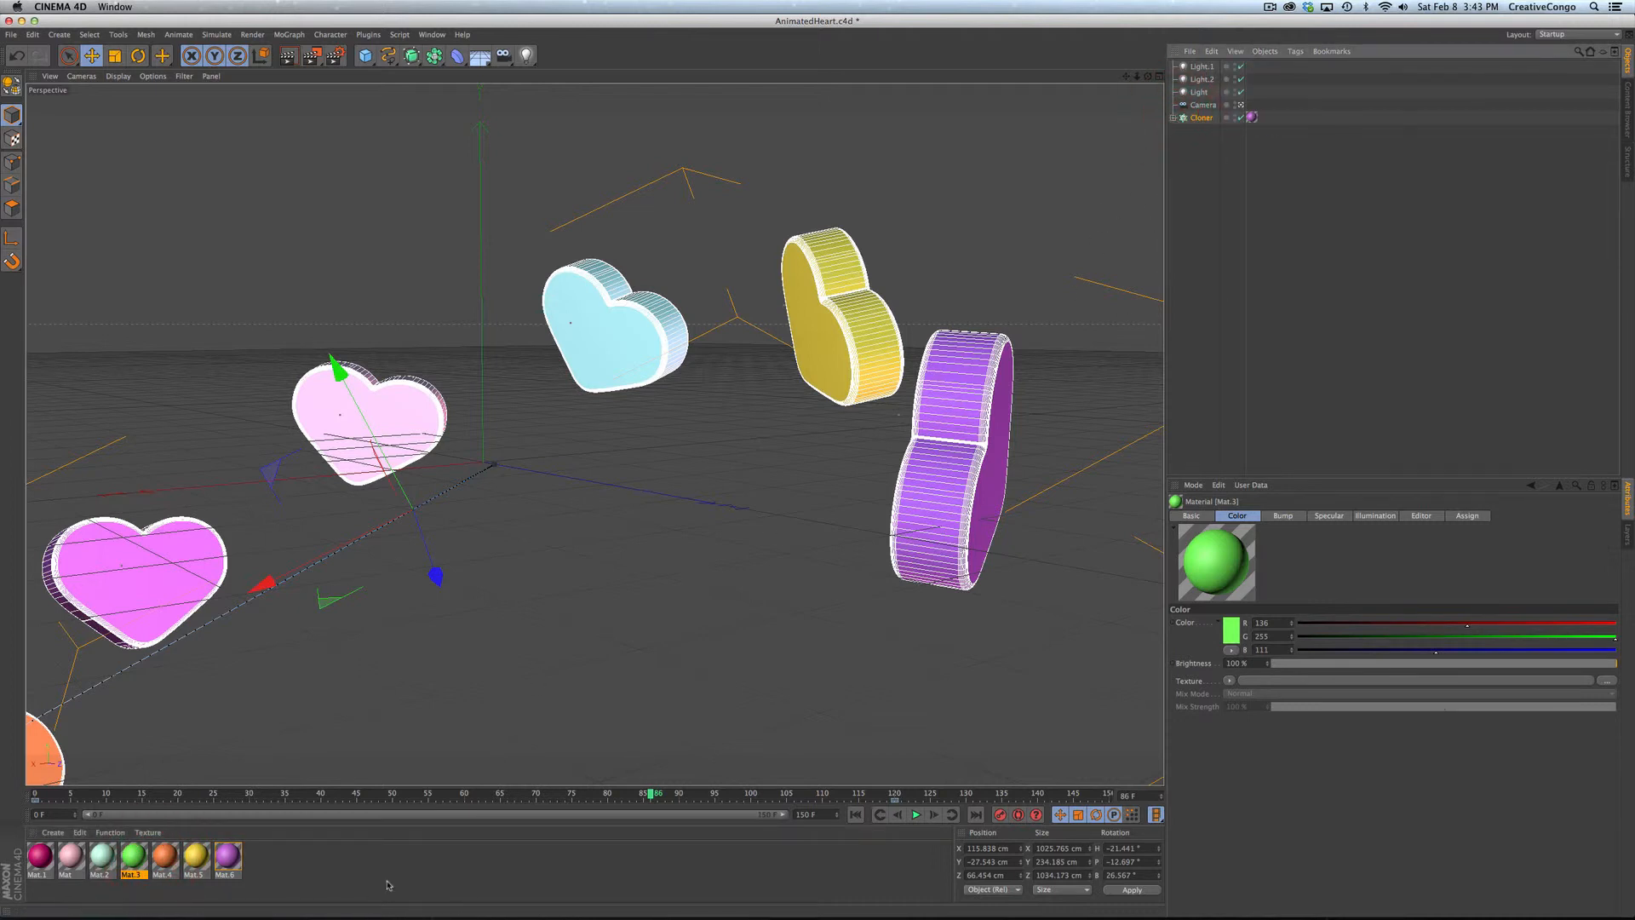
key("super+Tab")
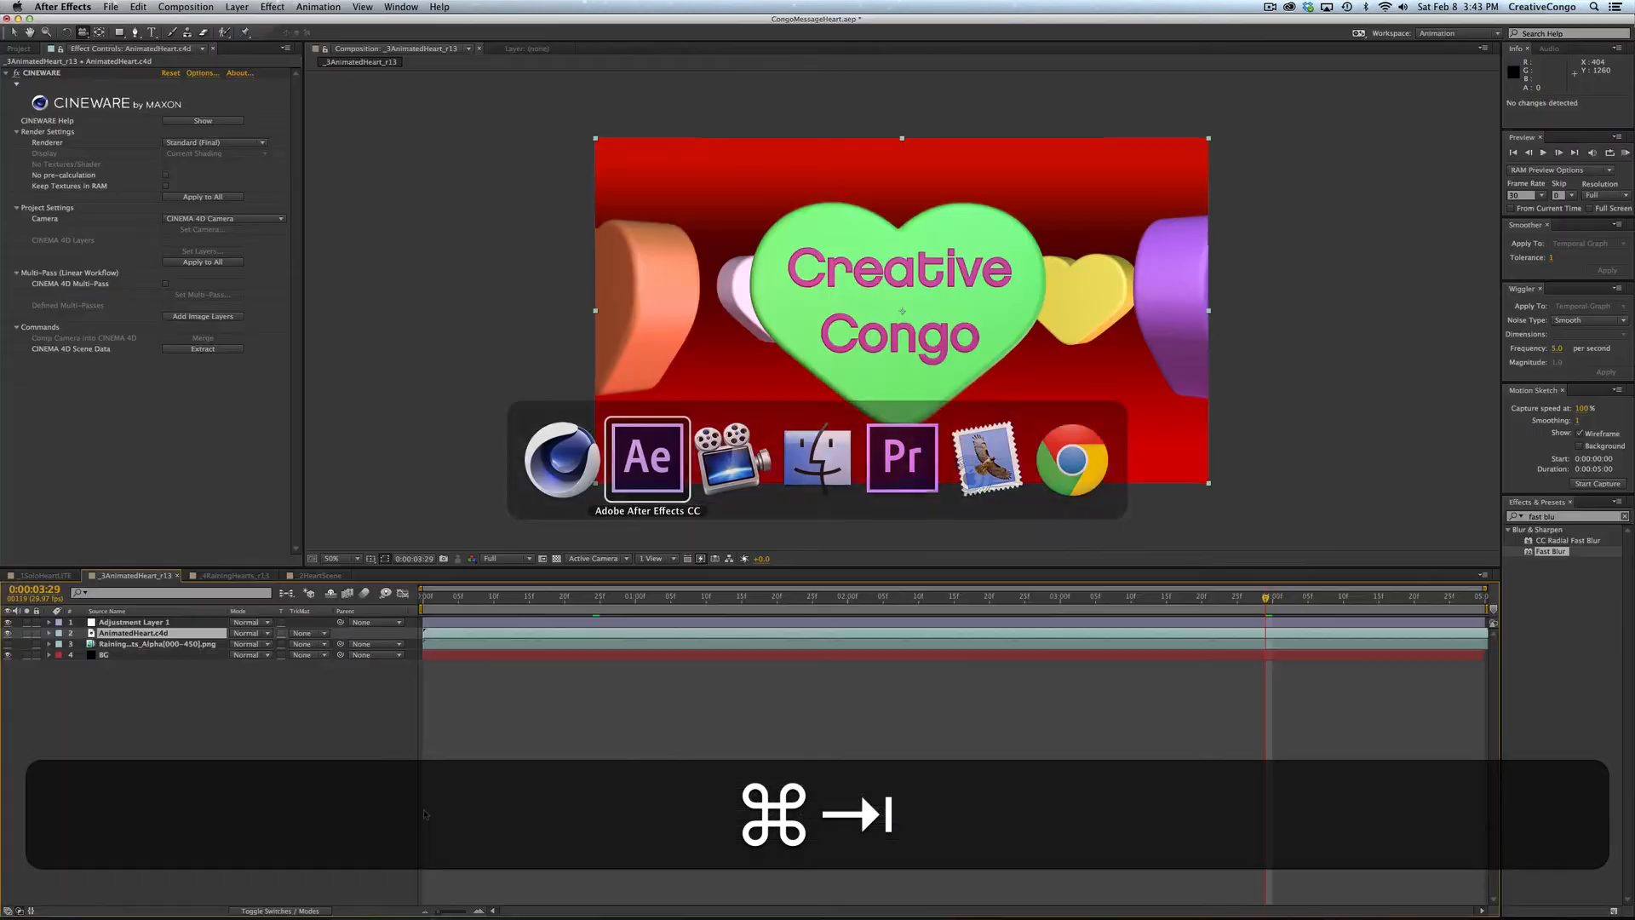
Step: Open the _2HeartScene composition and scrub through the falling hearts to 0:00:01:23
left_click(319, 575)
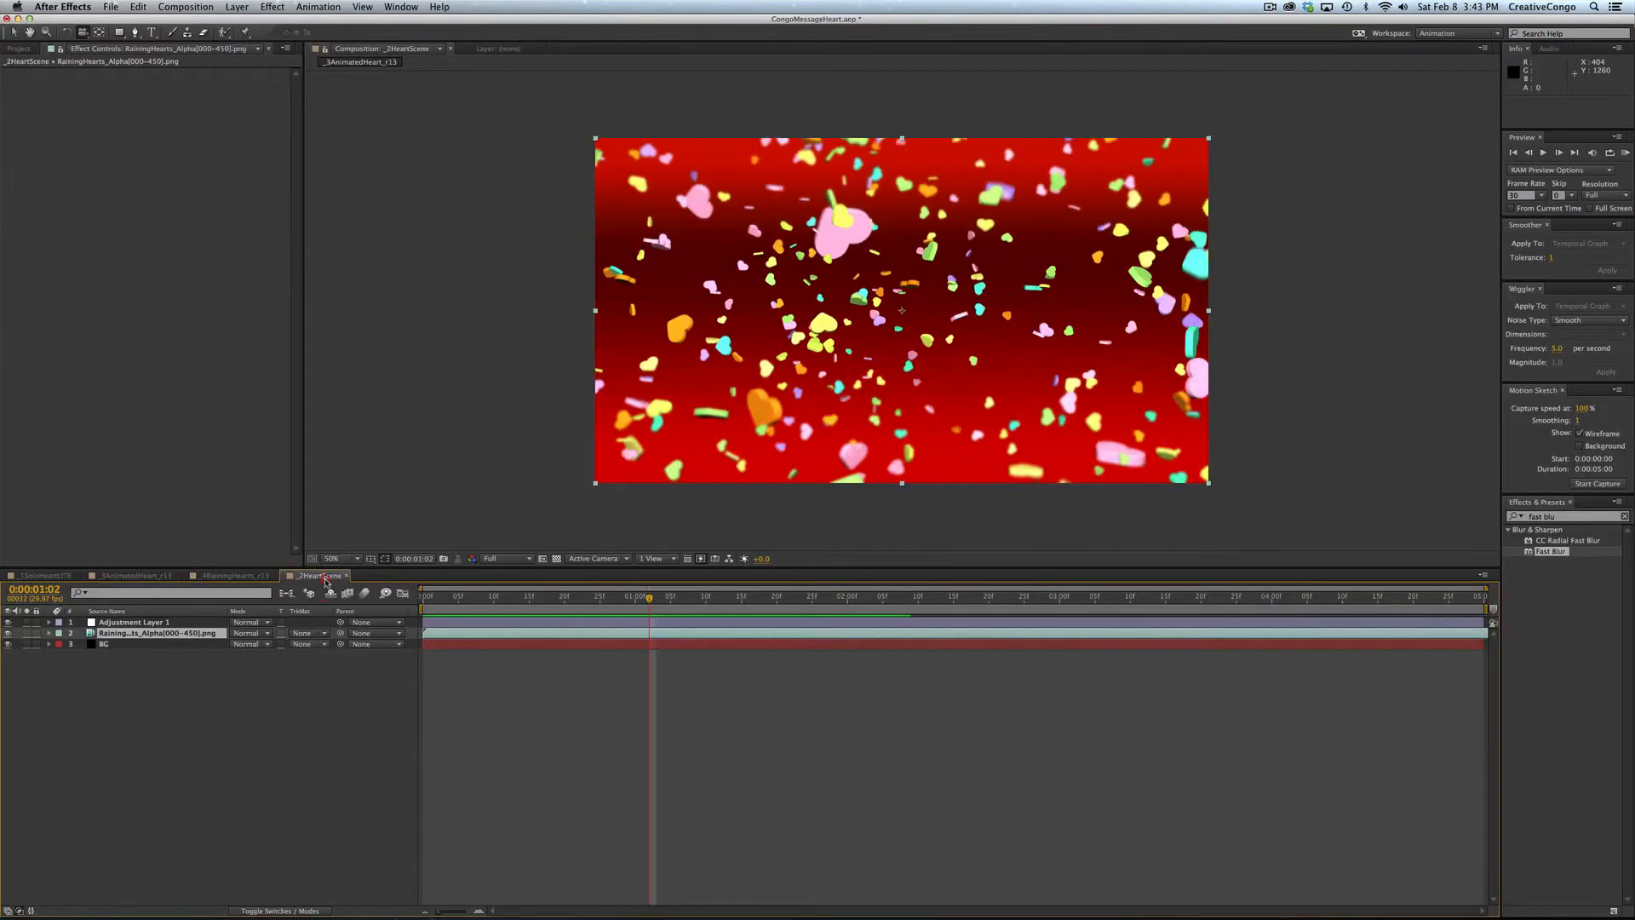
left_click(529, 599)
left_click_drag(552, 607, 796, 606)
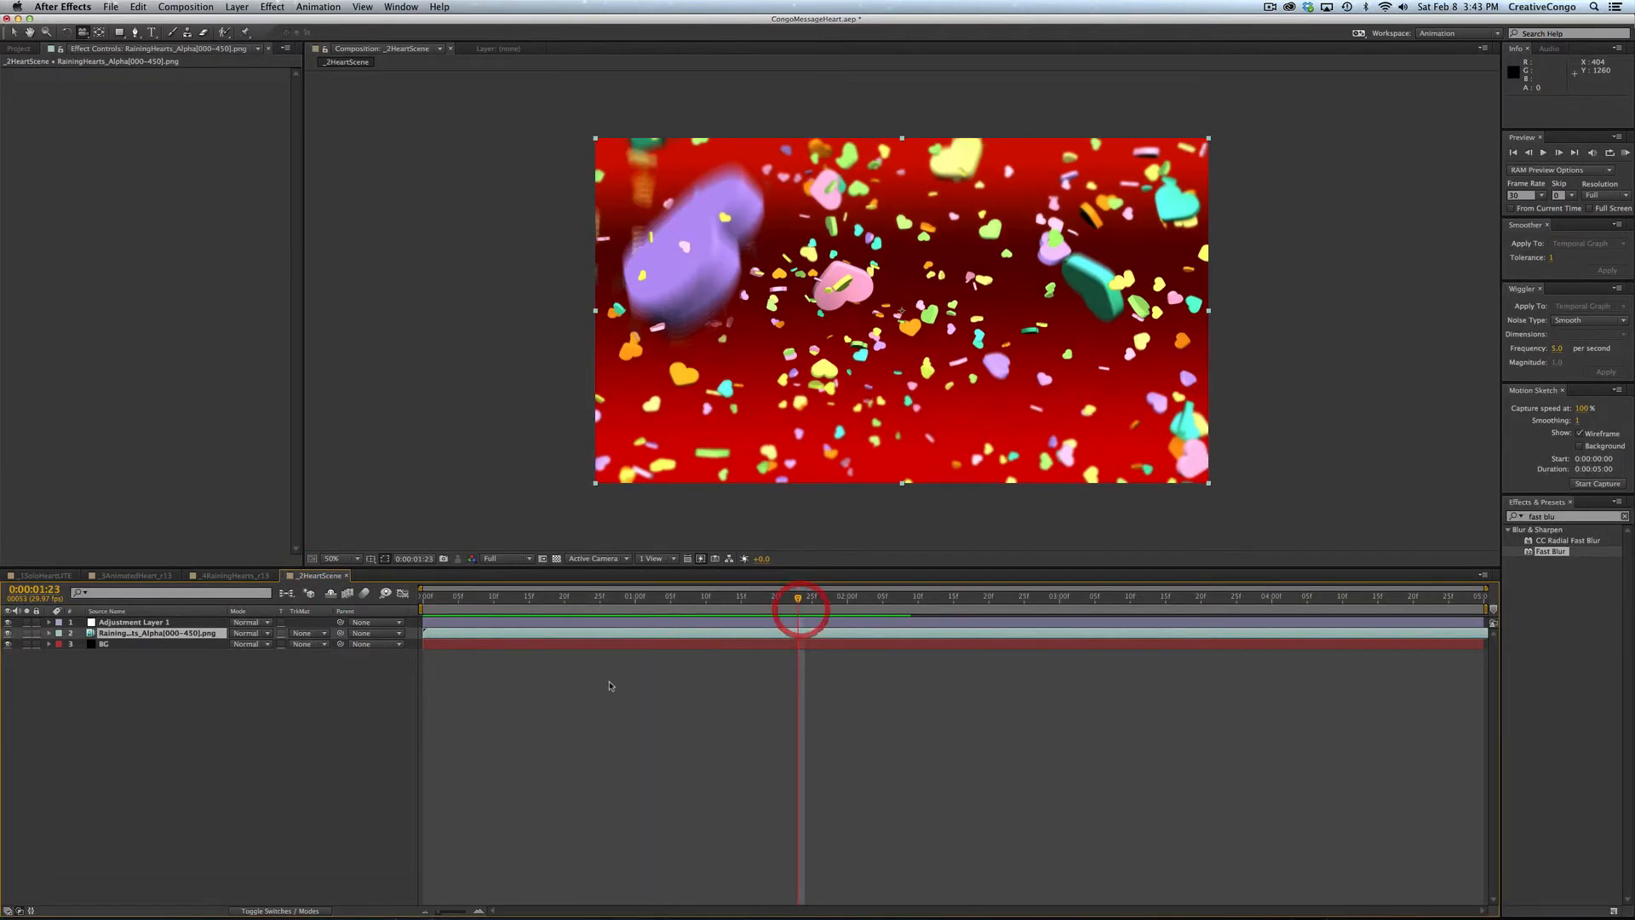
Step: Select the RainingHearts_Alpha layer and its RainingHearts_Alpha[000-450].png source footage in the project to examine its details
left_click(601, 632)
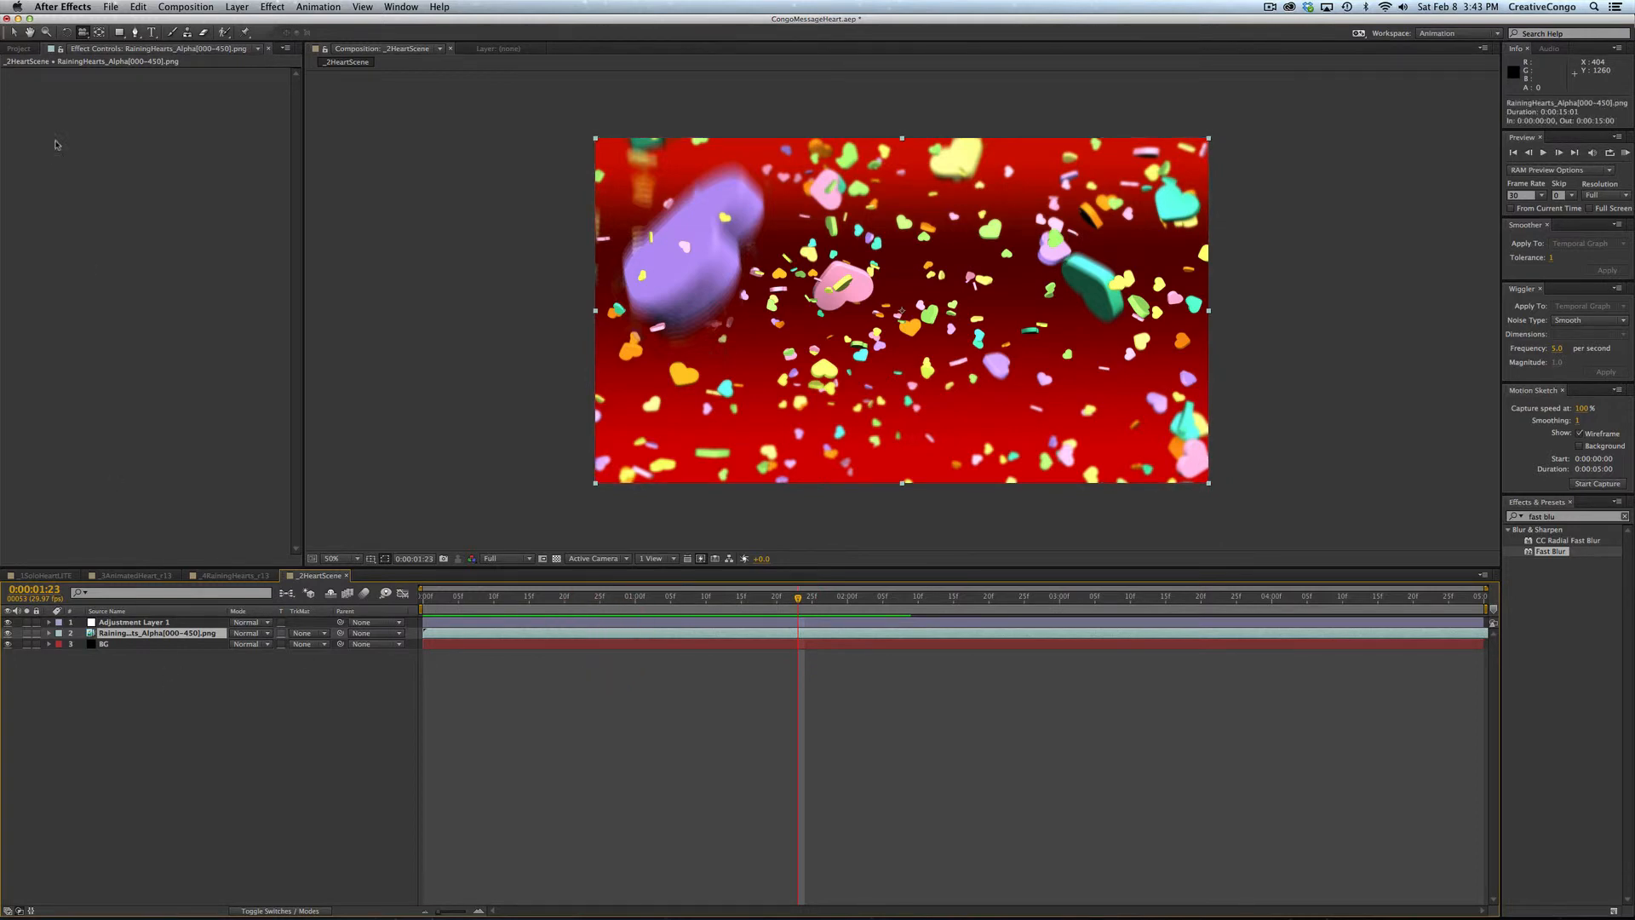
left_click(19, 53)
left_click(55, 304)
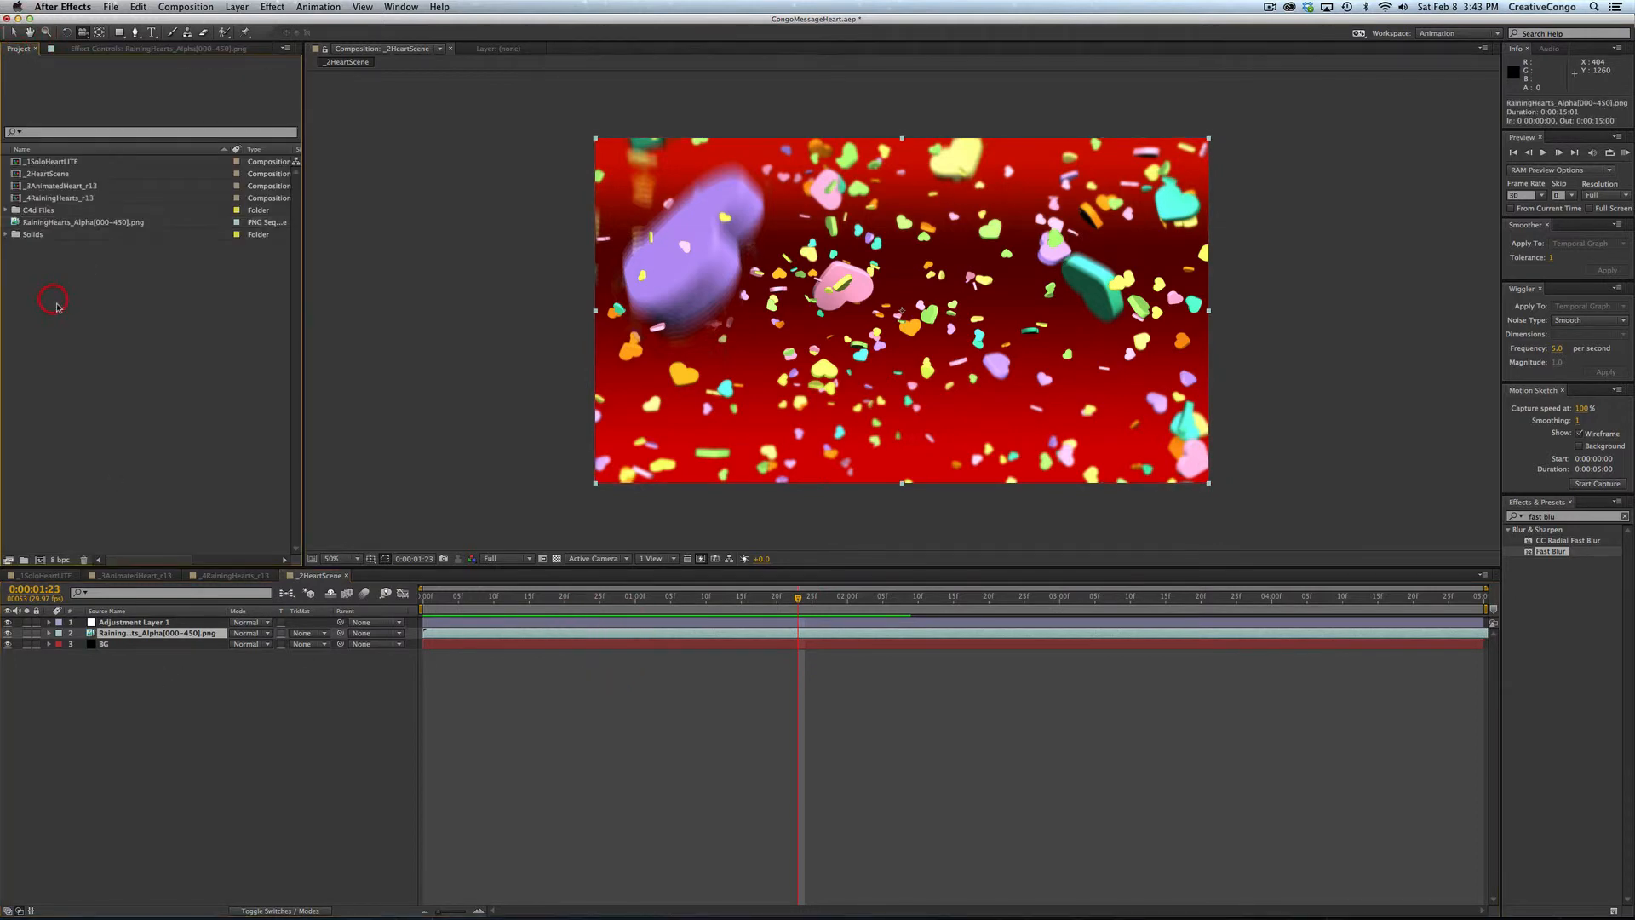
left_click(19, 224)
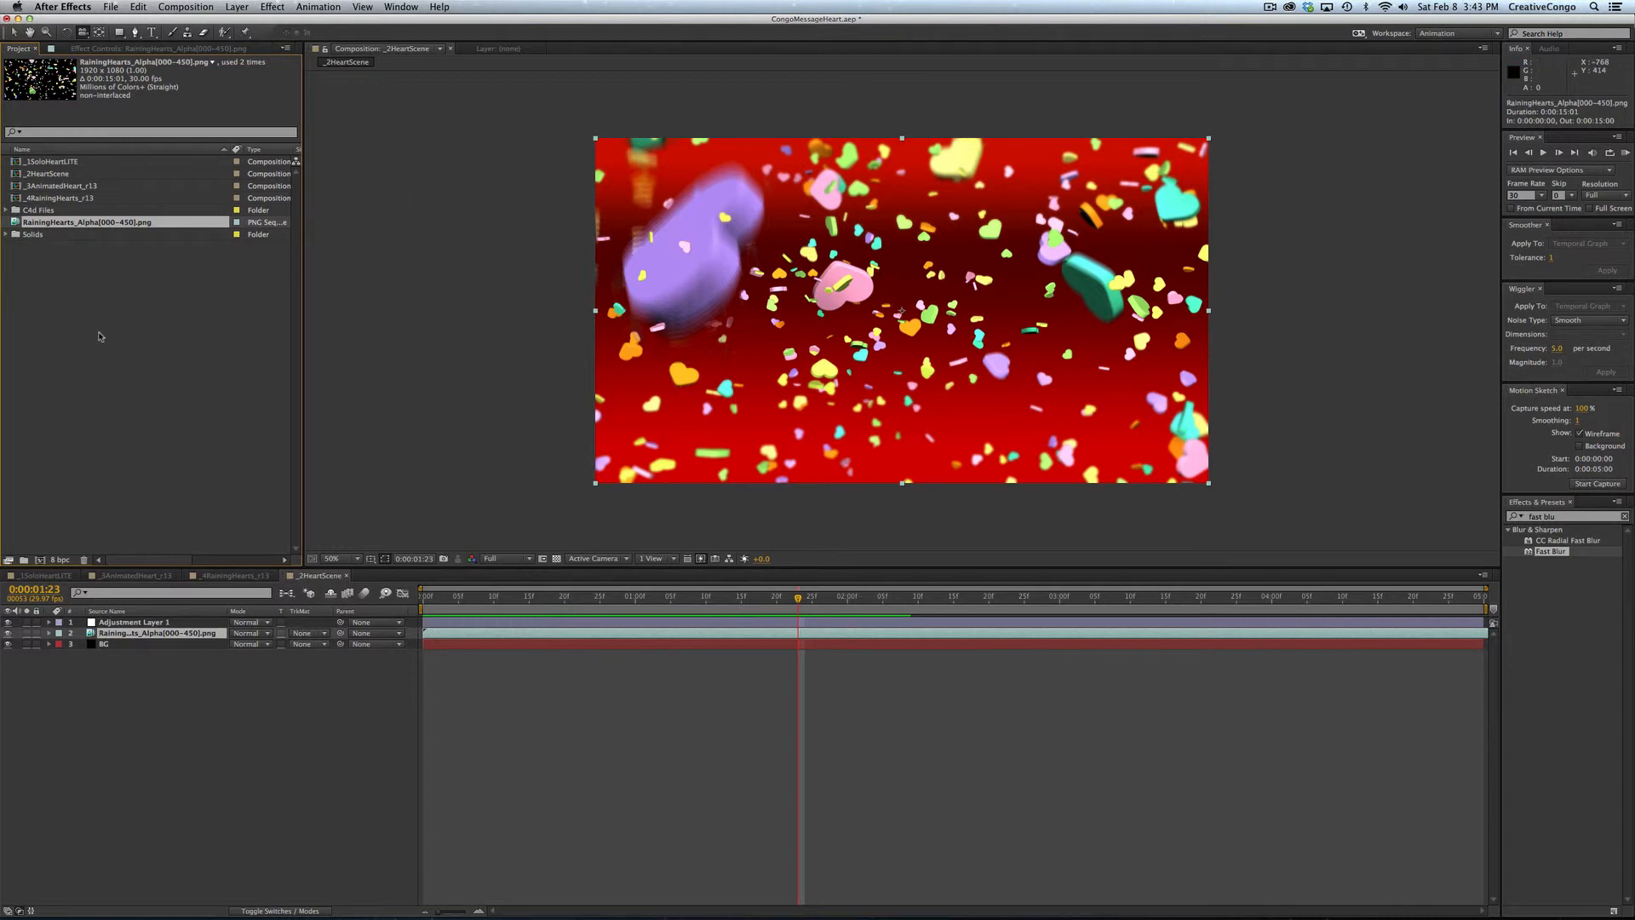
Step: Import RainingHearts_Alpha000.png from the RainingHearts_PNG folder in CongoHearts as a PNG sequence
left_click(109, 8)
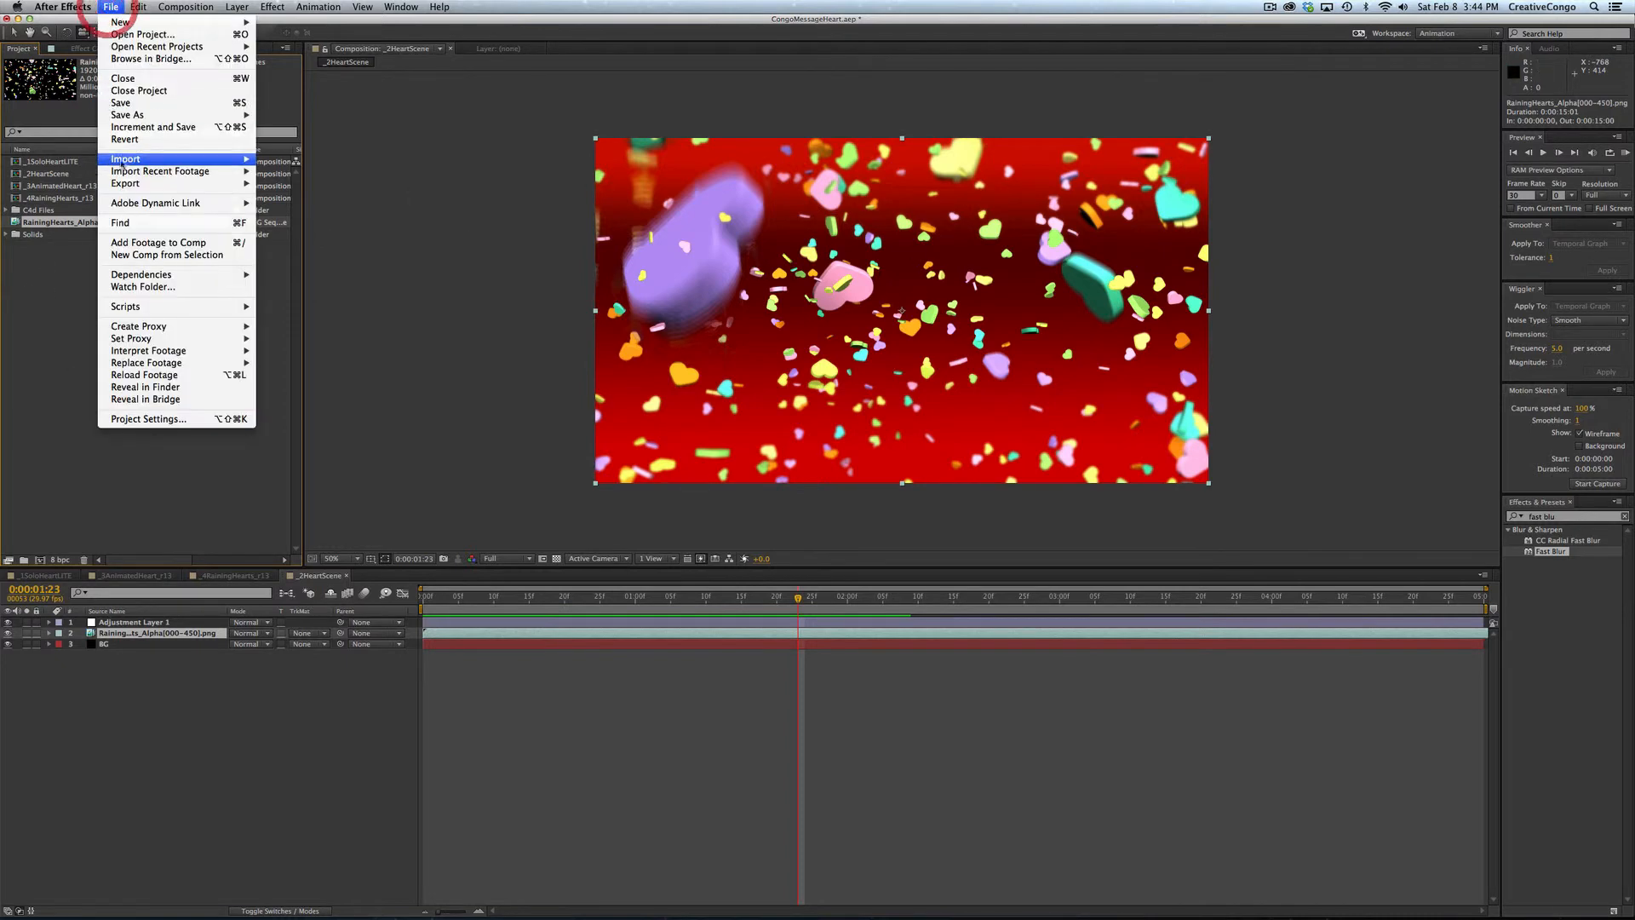
mouse_move(204, 162)
left_click(285, 159)
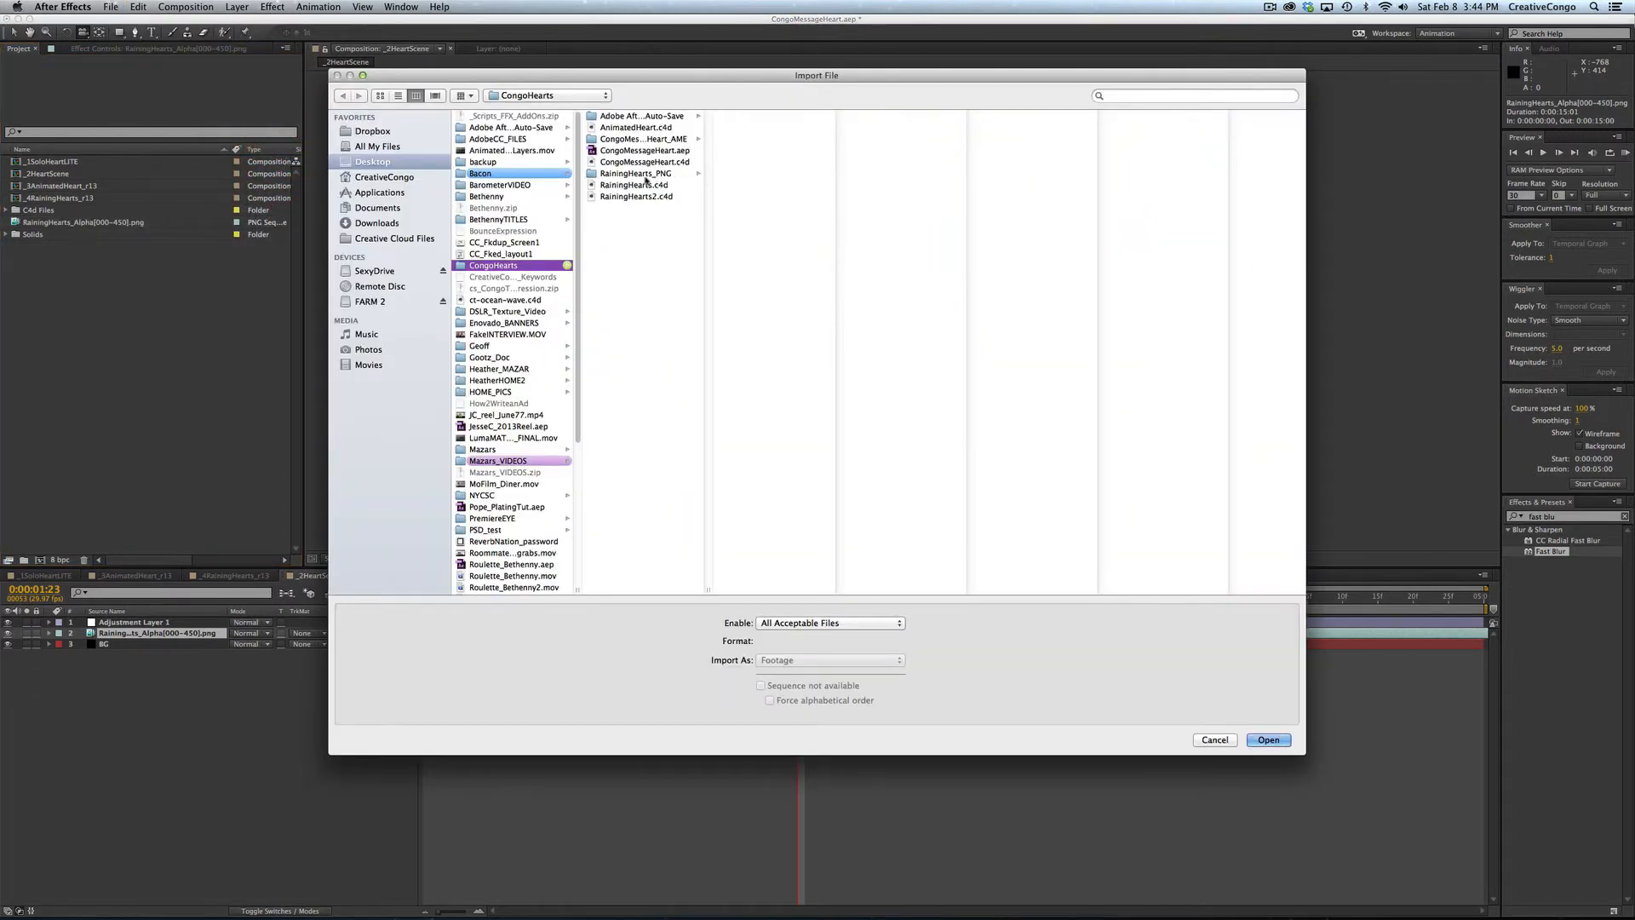
left_click(596, 176)
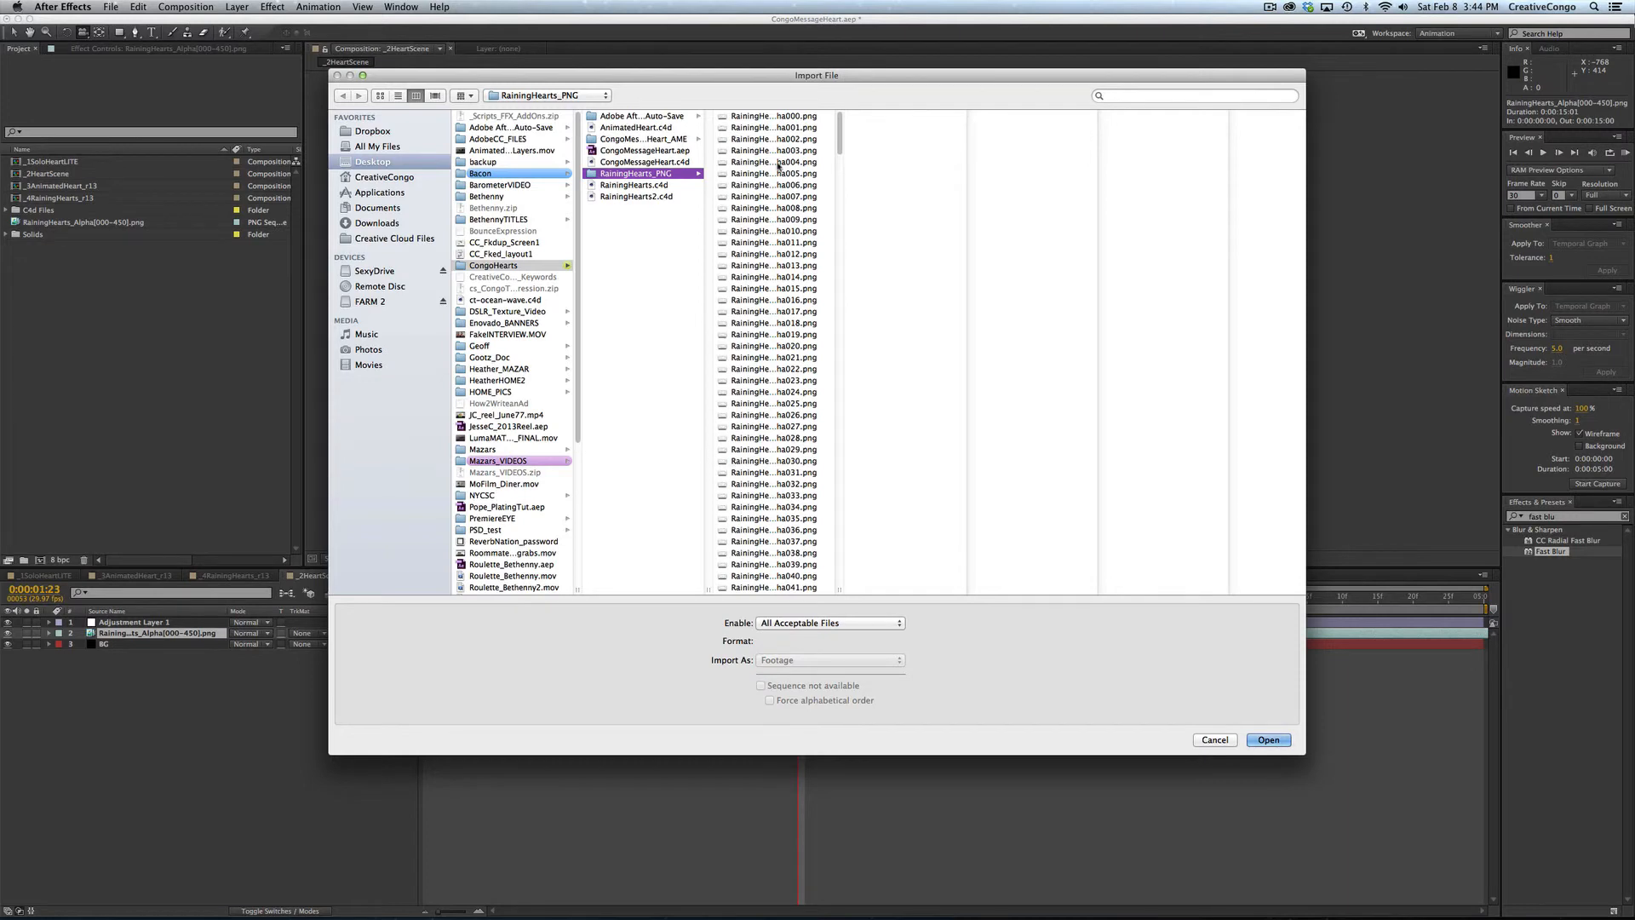
left_click(769, 206)
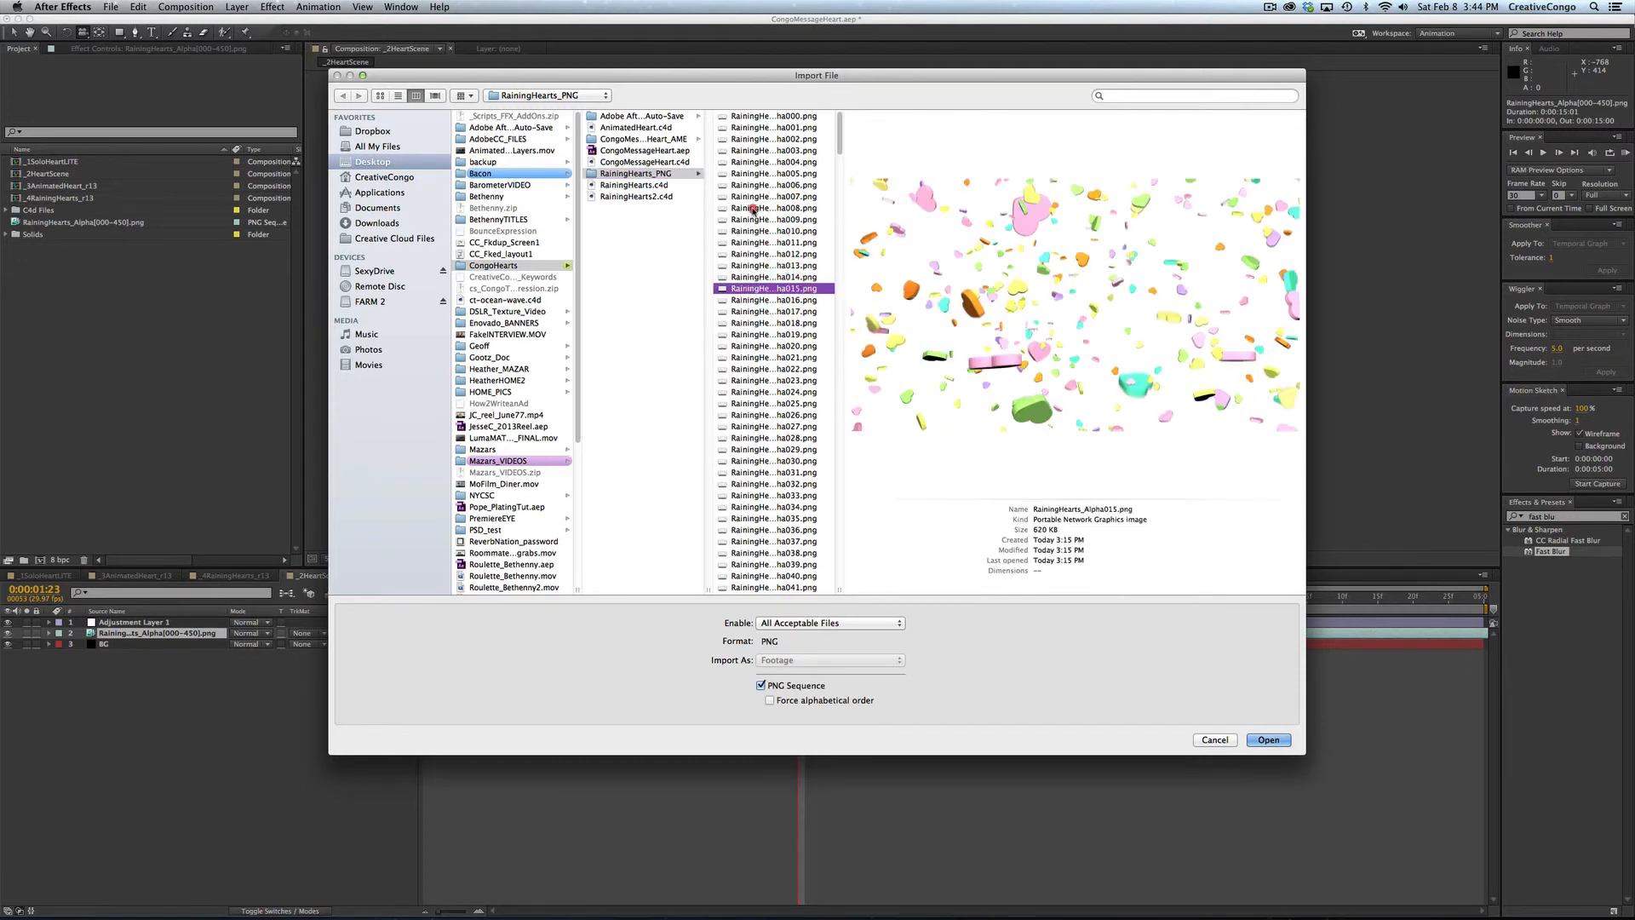
left_click(764, 366)
left_click(767, 440)
left_click(778, 495)
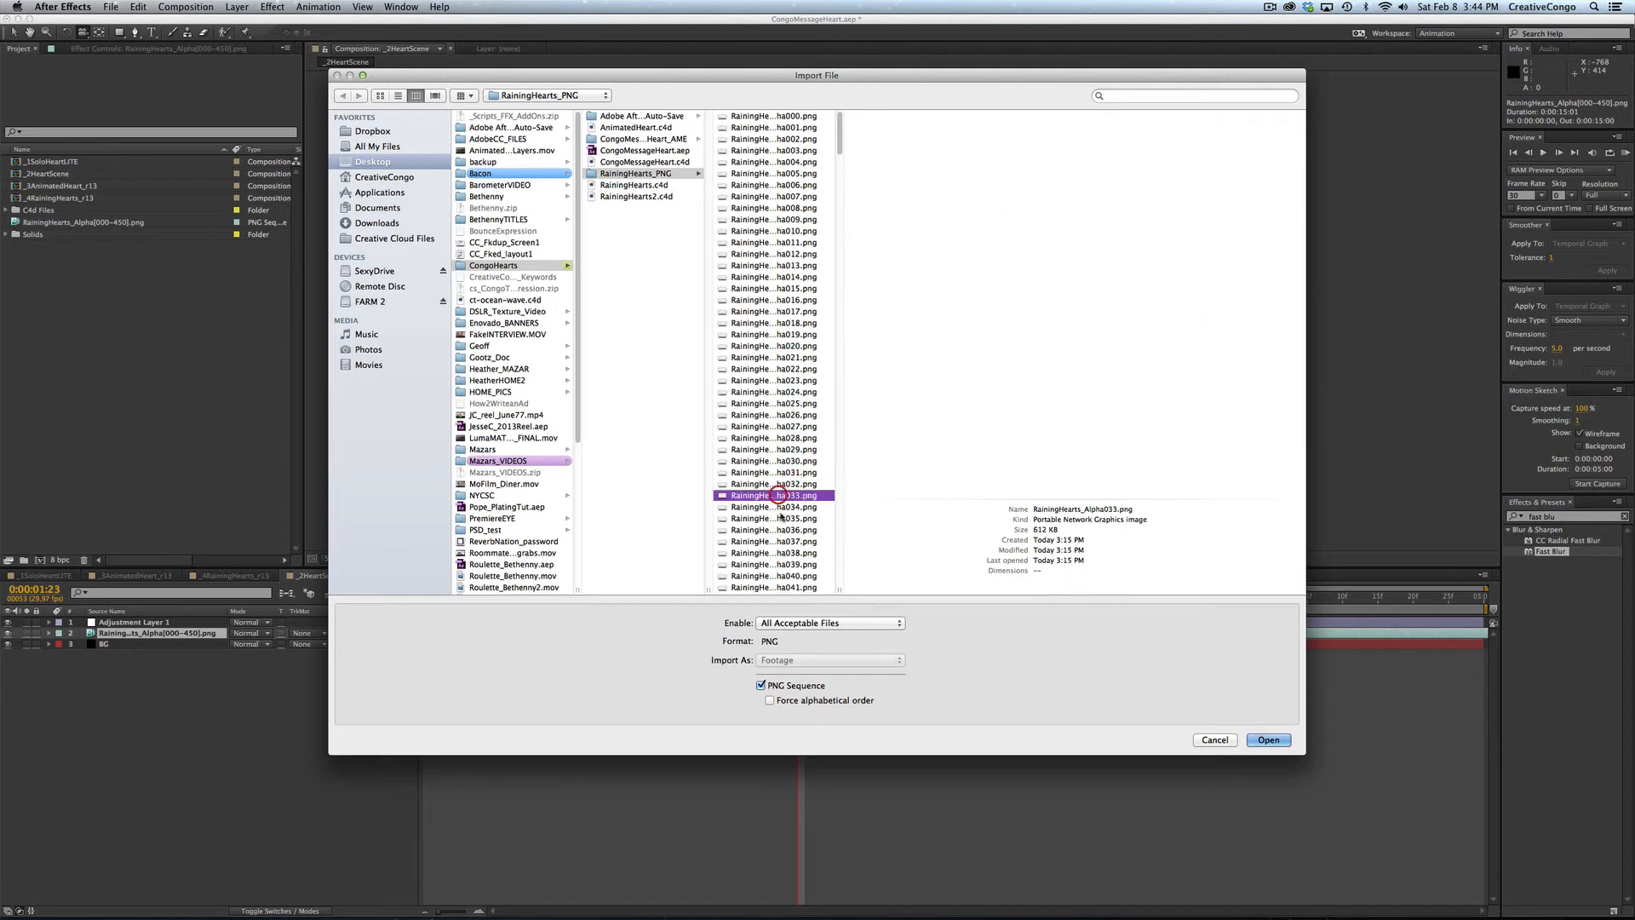
left_click(781, 542)
left_click(757, 358)
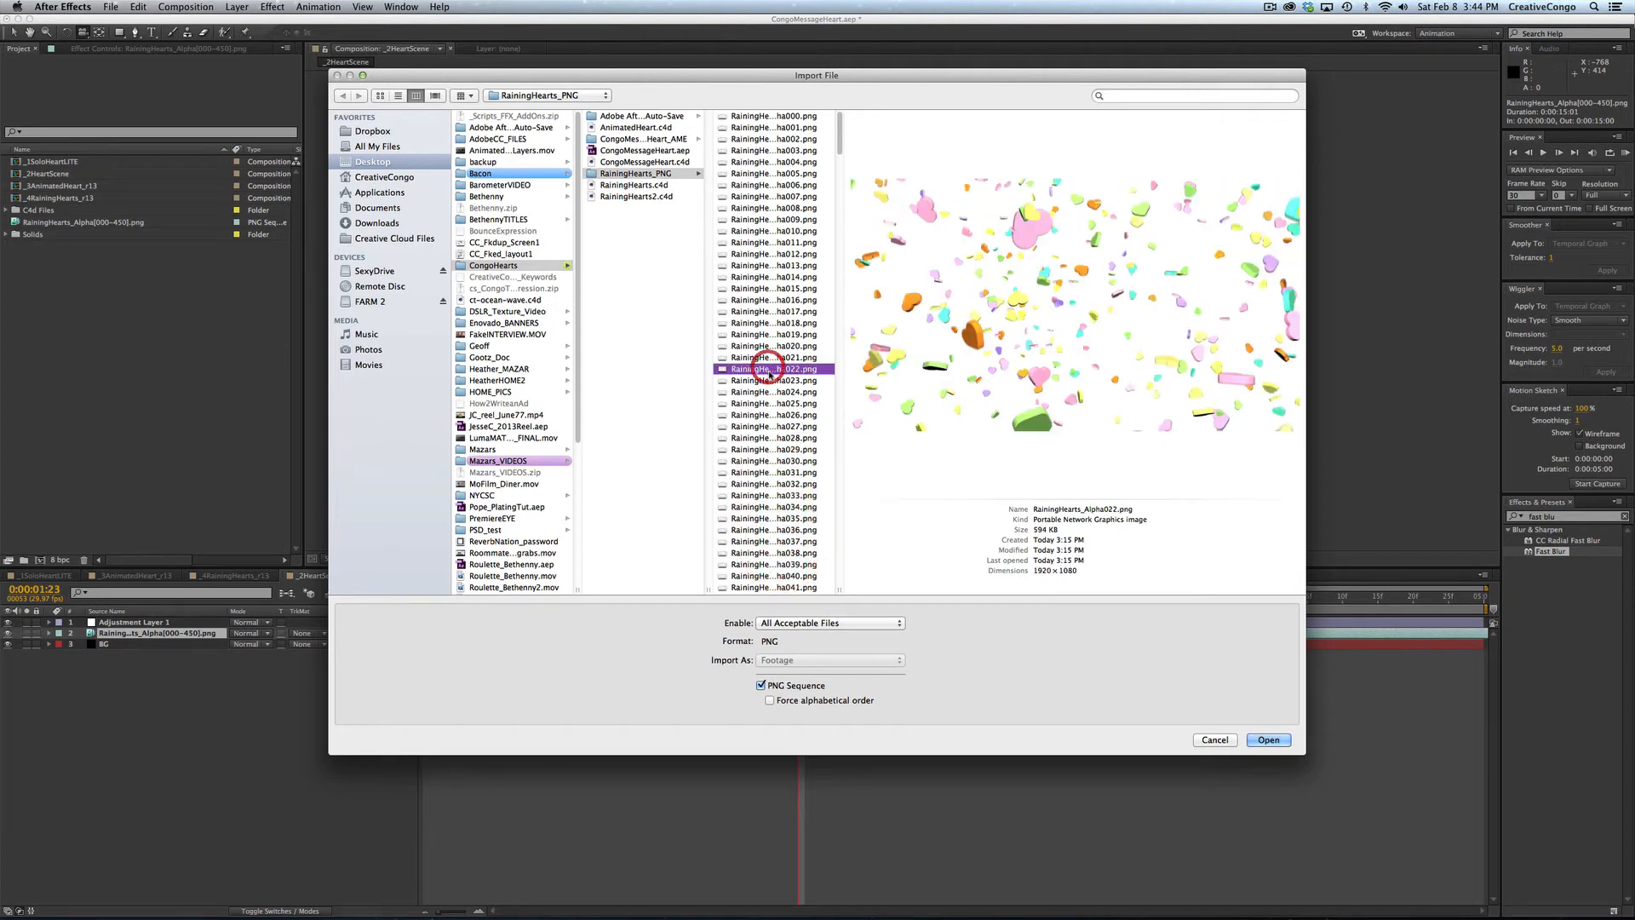
left_click(777, 117)
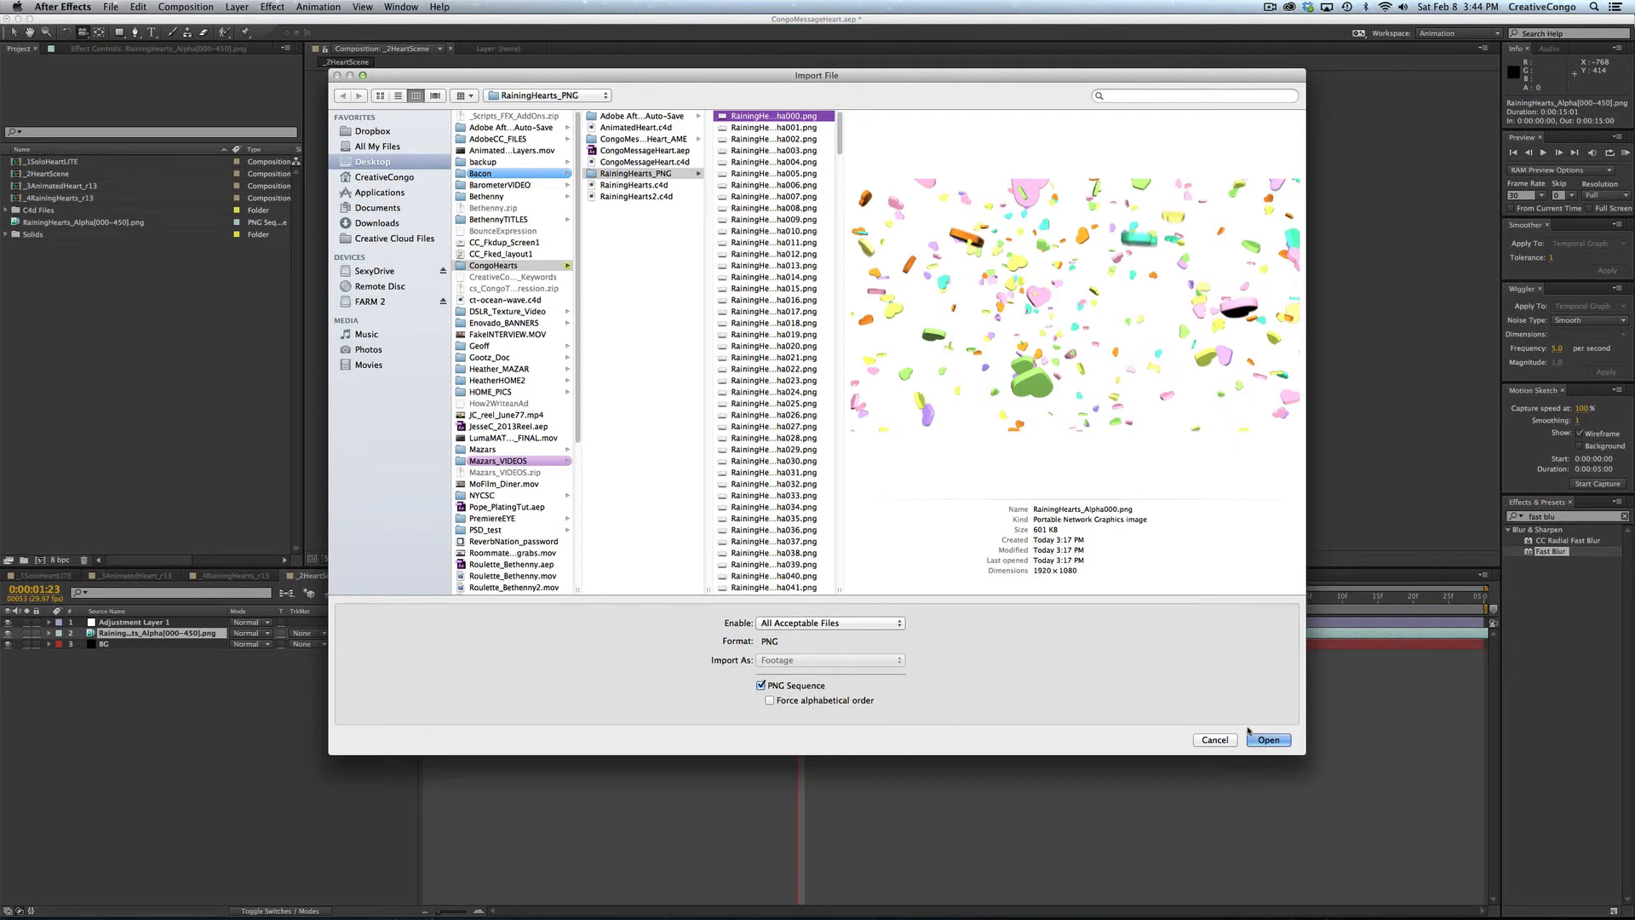
left_click(1284, 743)
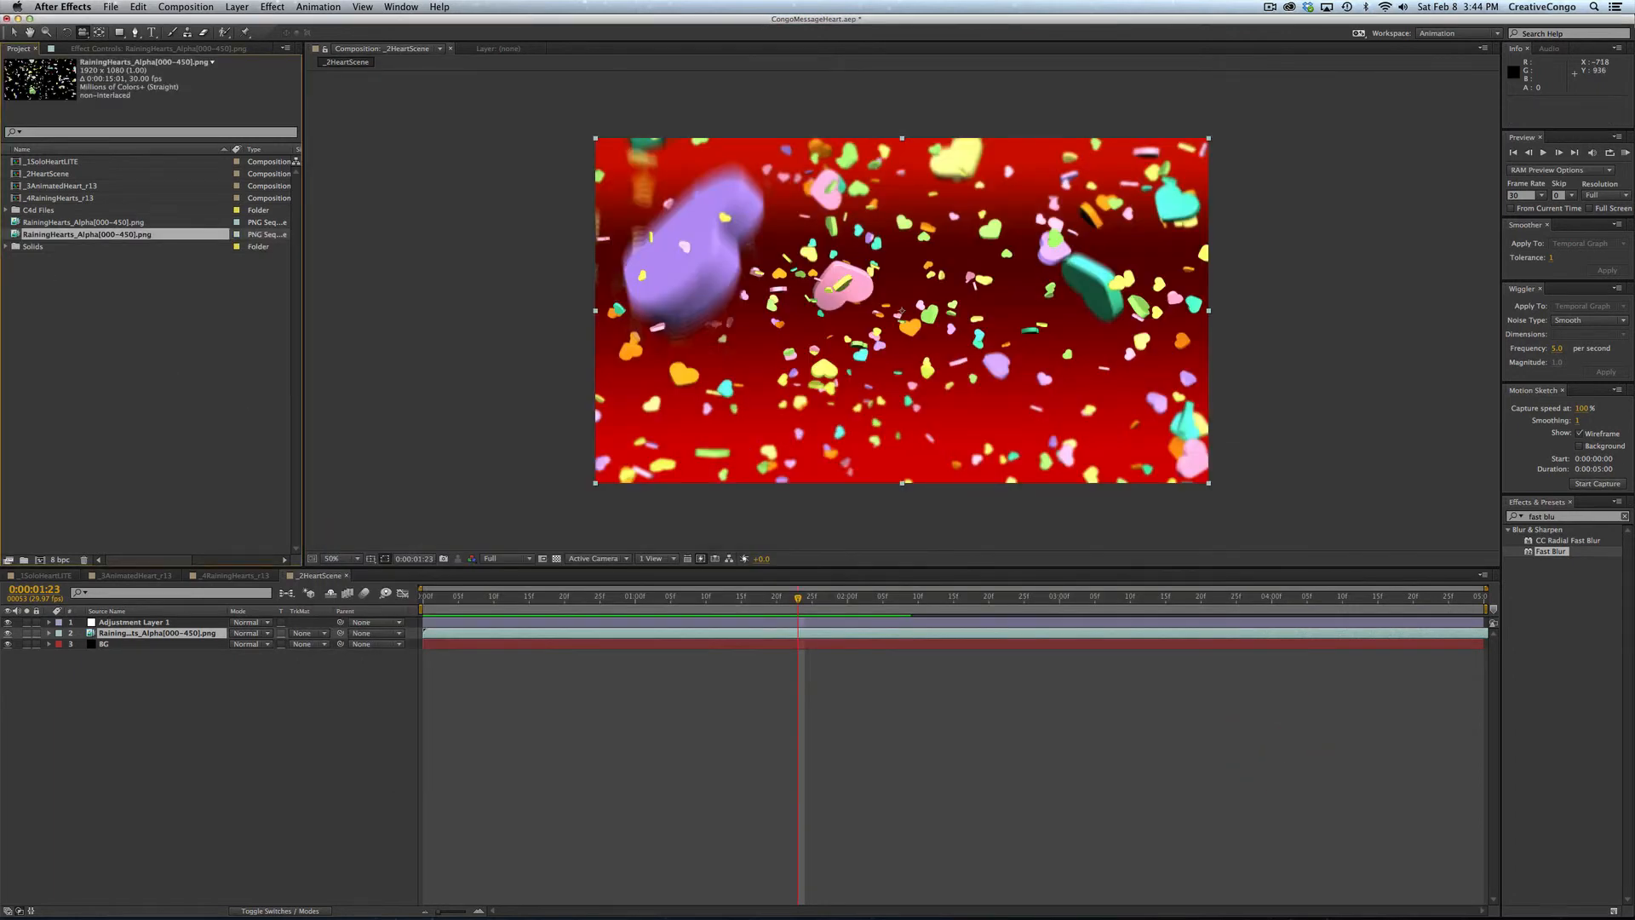
Step: Scrub through the _2HeartScene animation from its start to 0:00:01:22
left_click_drag(15, 235, 15, 235)
left_click_drag(426, 599, 792, 595)
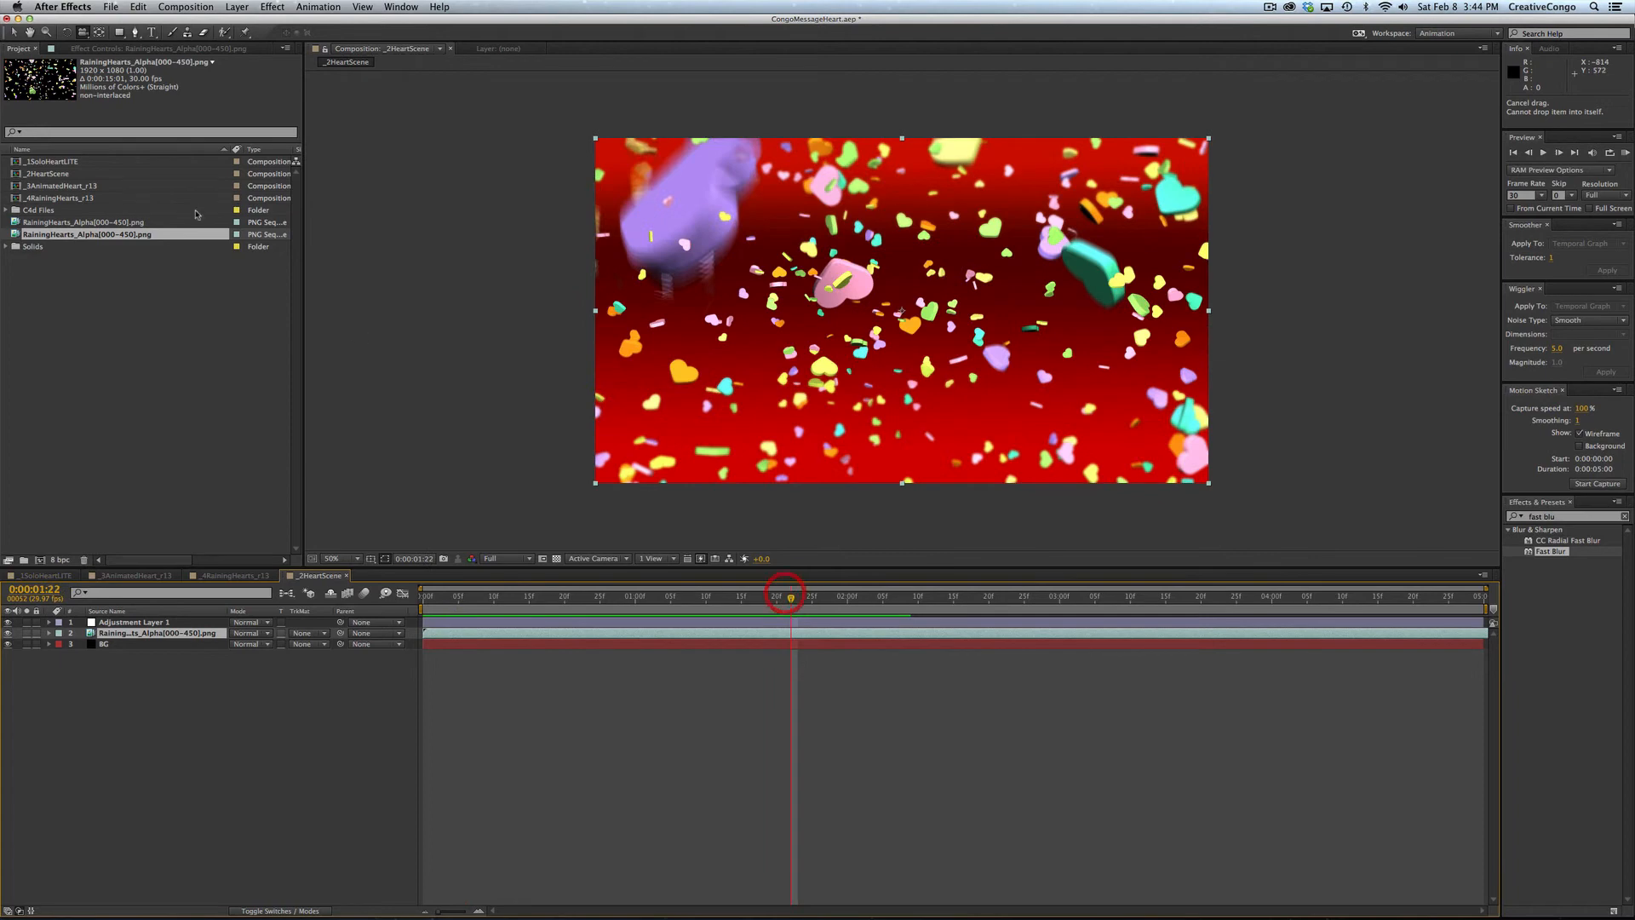
Step: Undo the accidental deletion of the RainingHearts_Alpha layer and remove the newly imported duplicate sequence from the project
key("super")
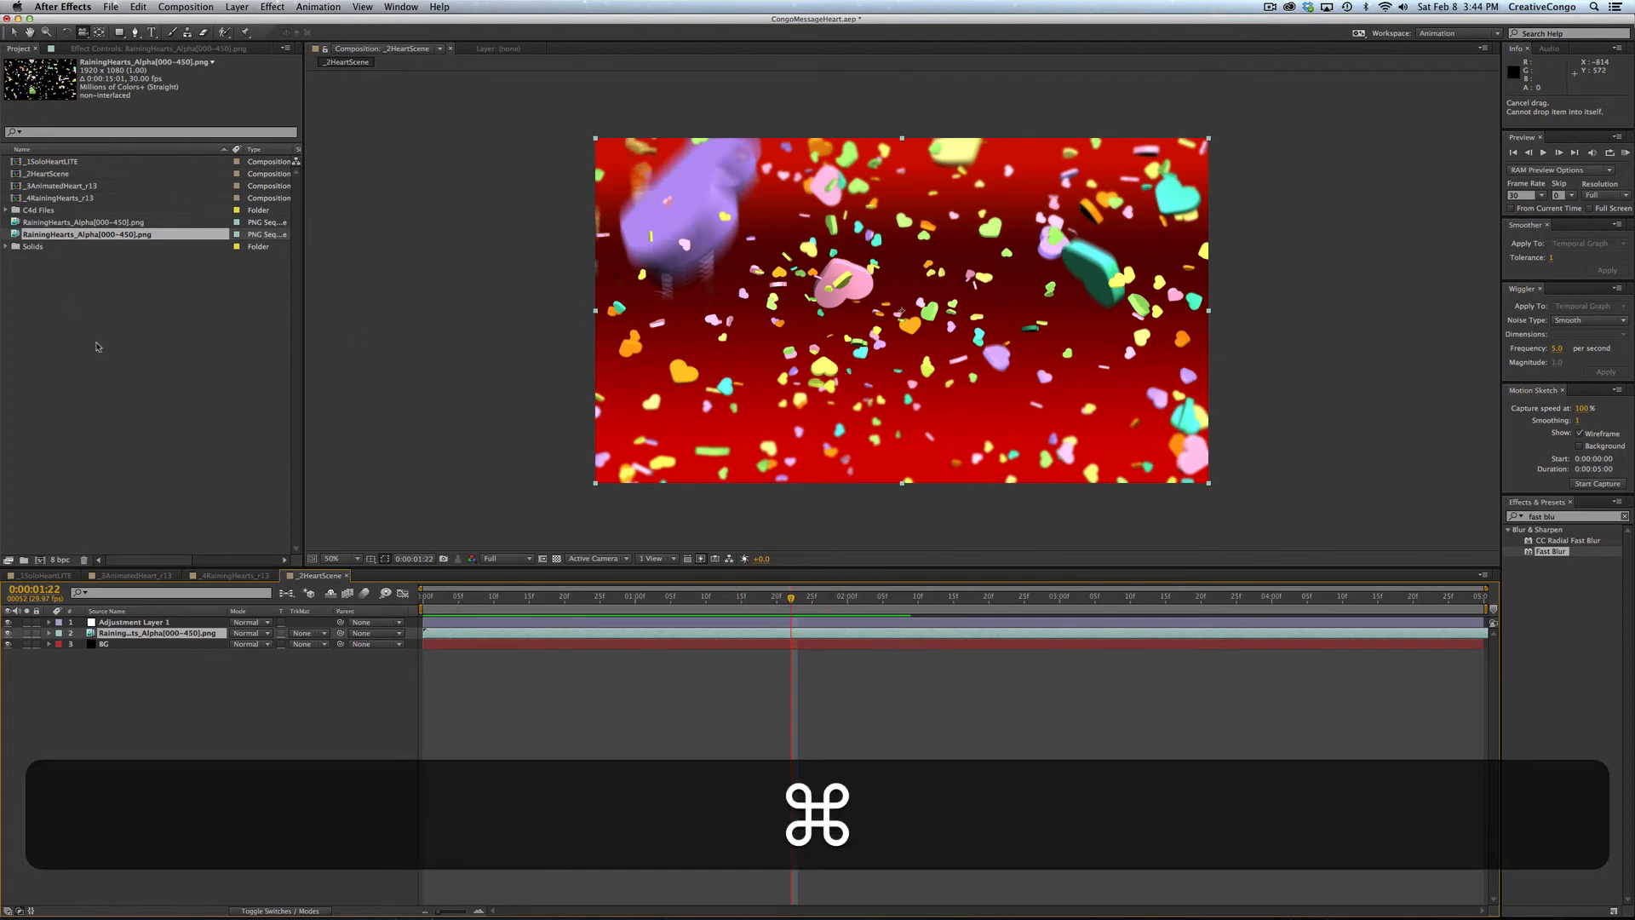
key("super+BackSpace")
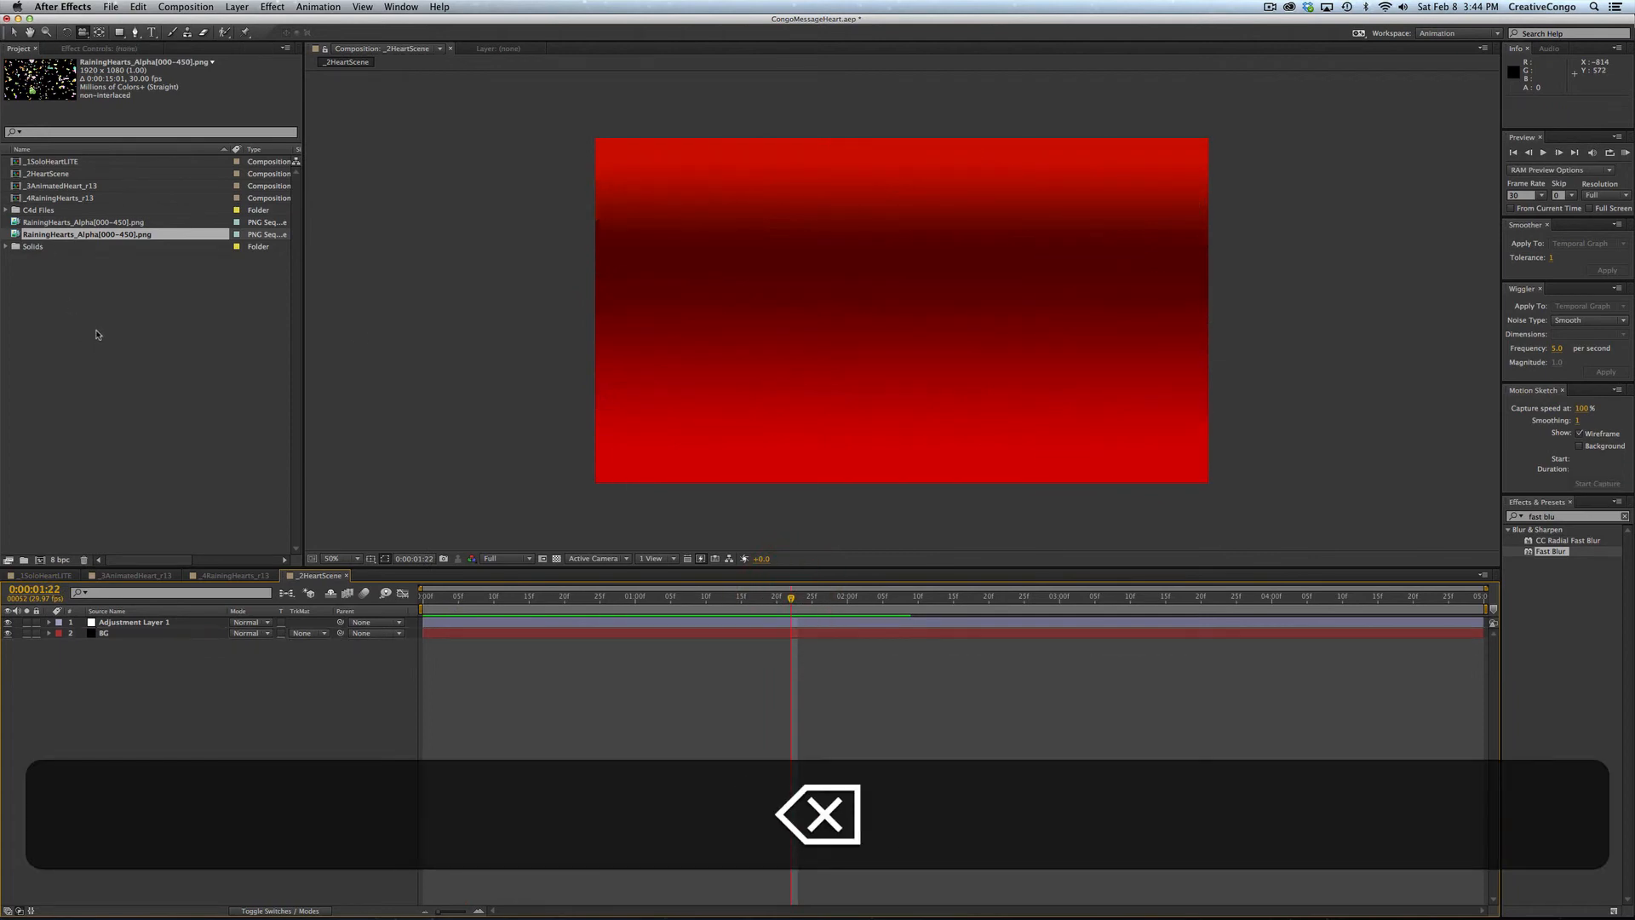
key("super+z")
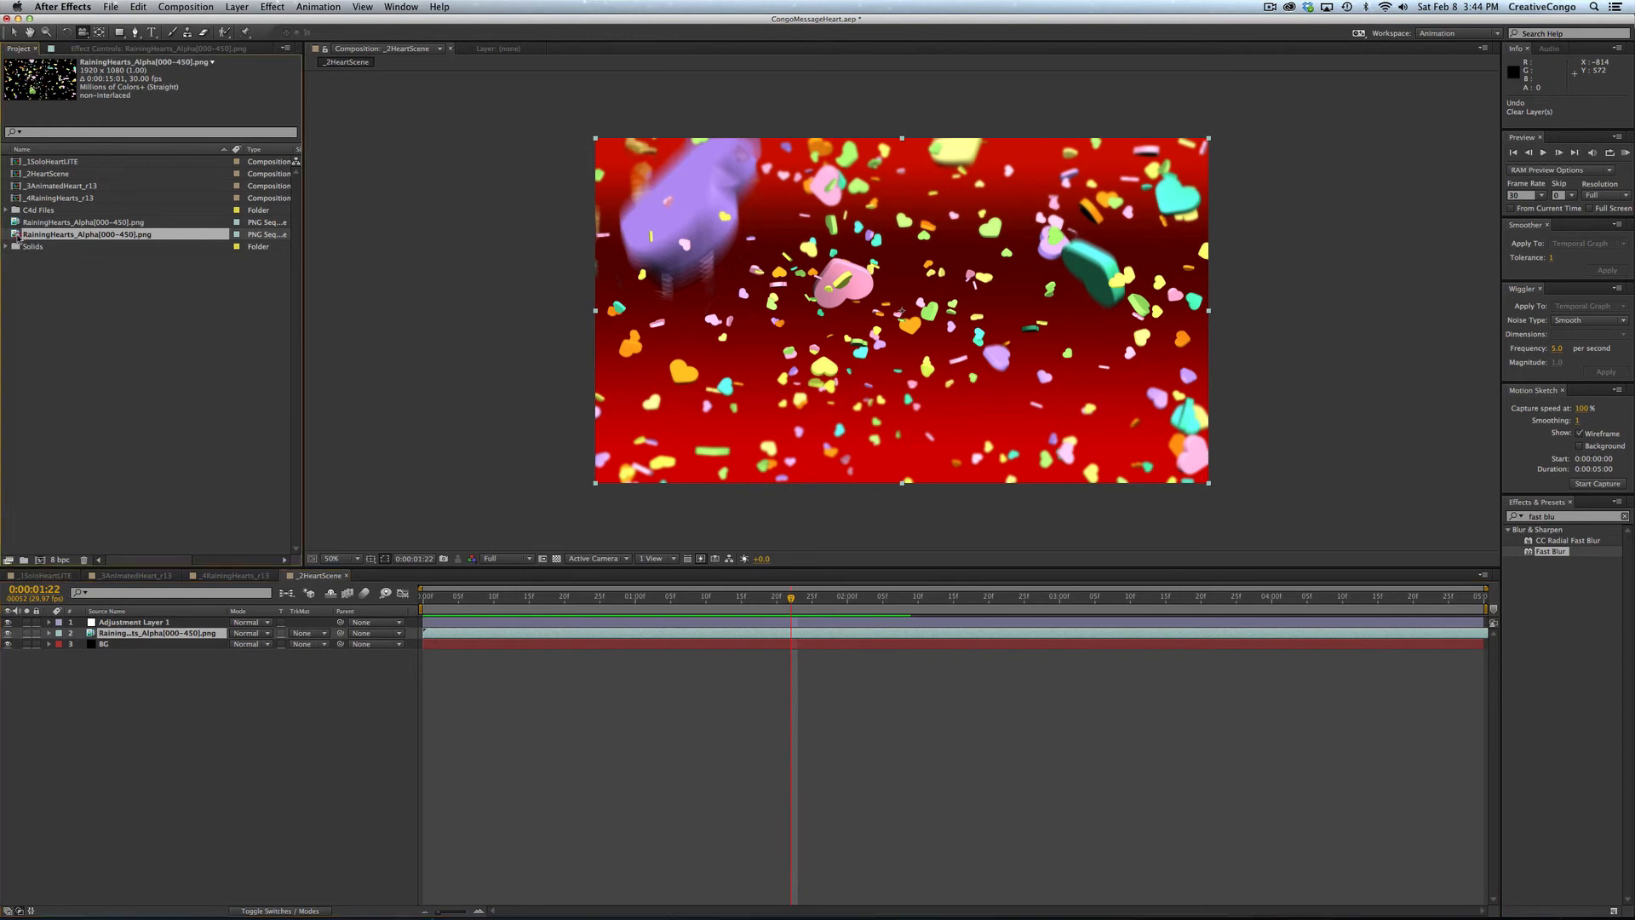
key("BackSpace")
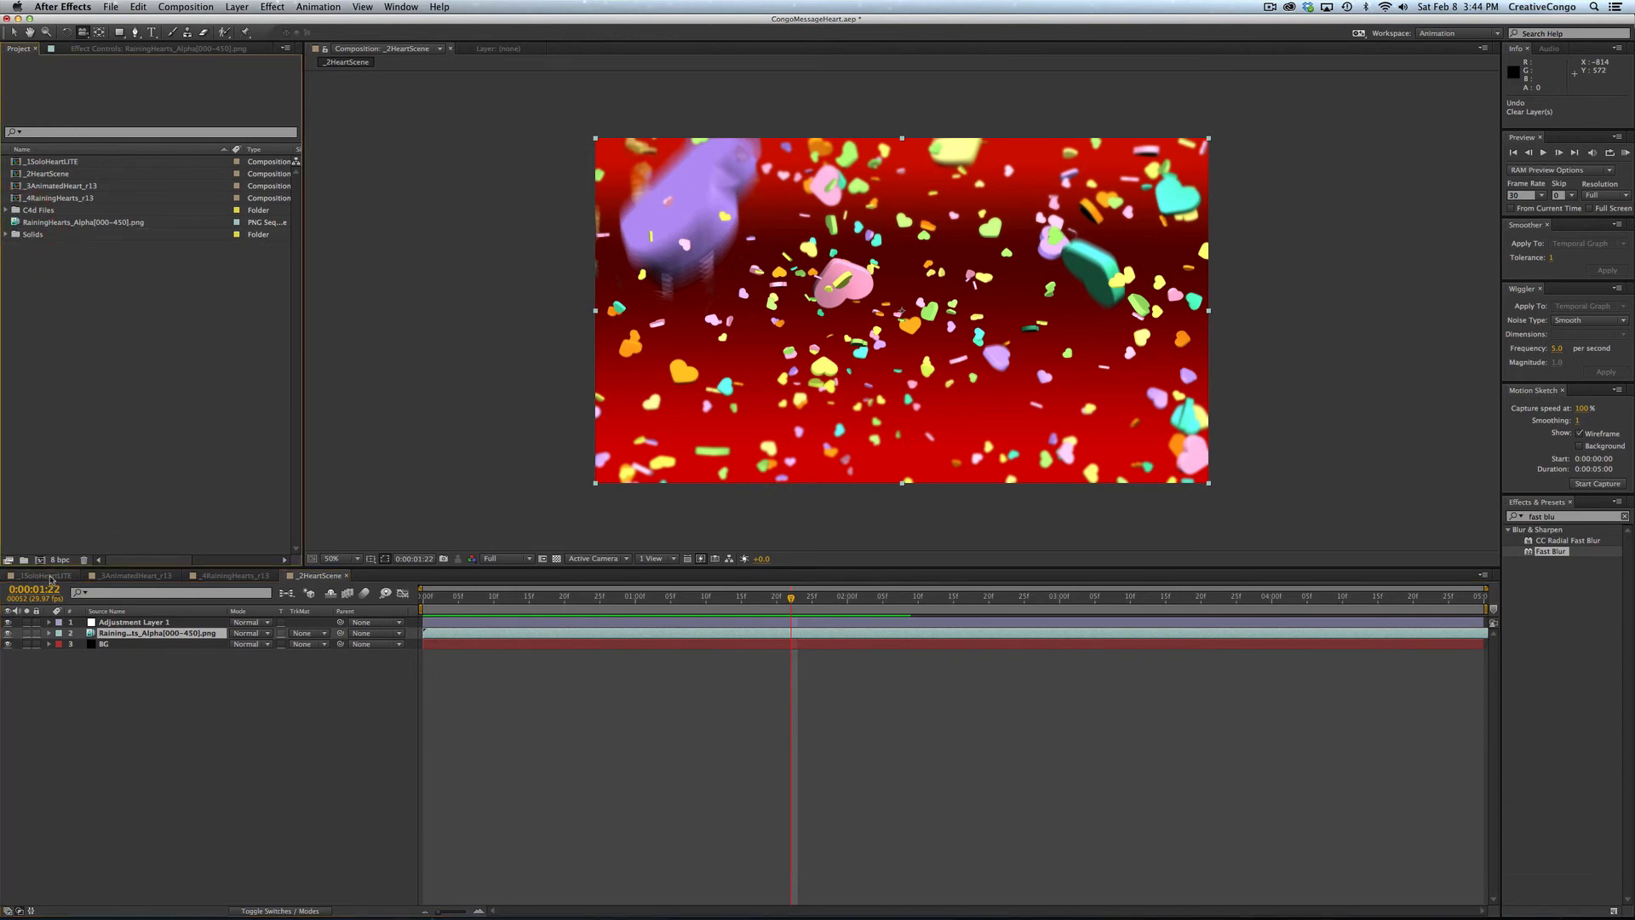
Step: Open the _1SoloHeartLITE composition
left_click(49, 577)
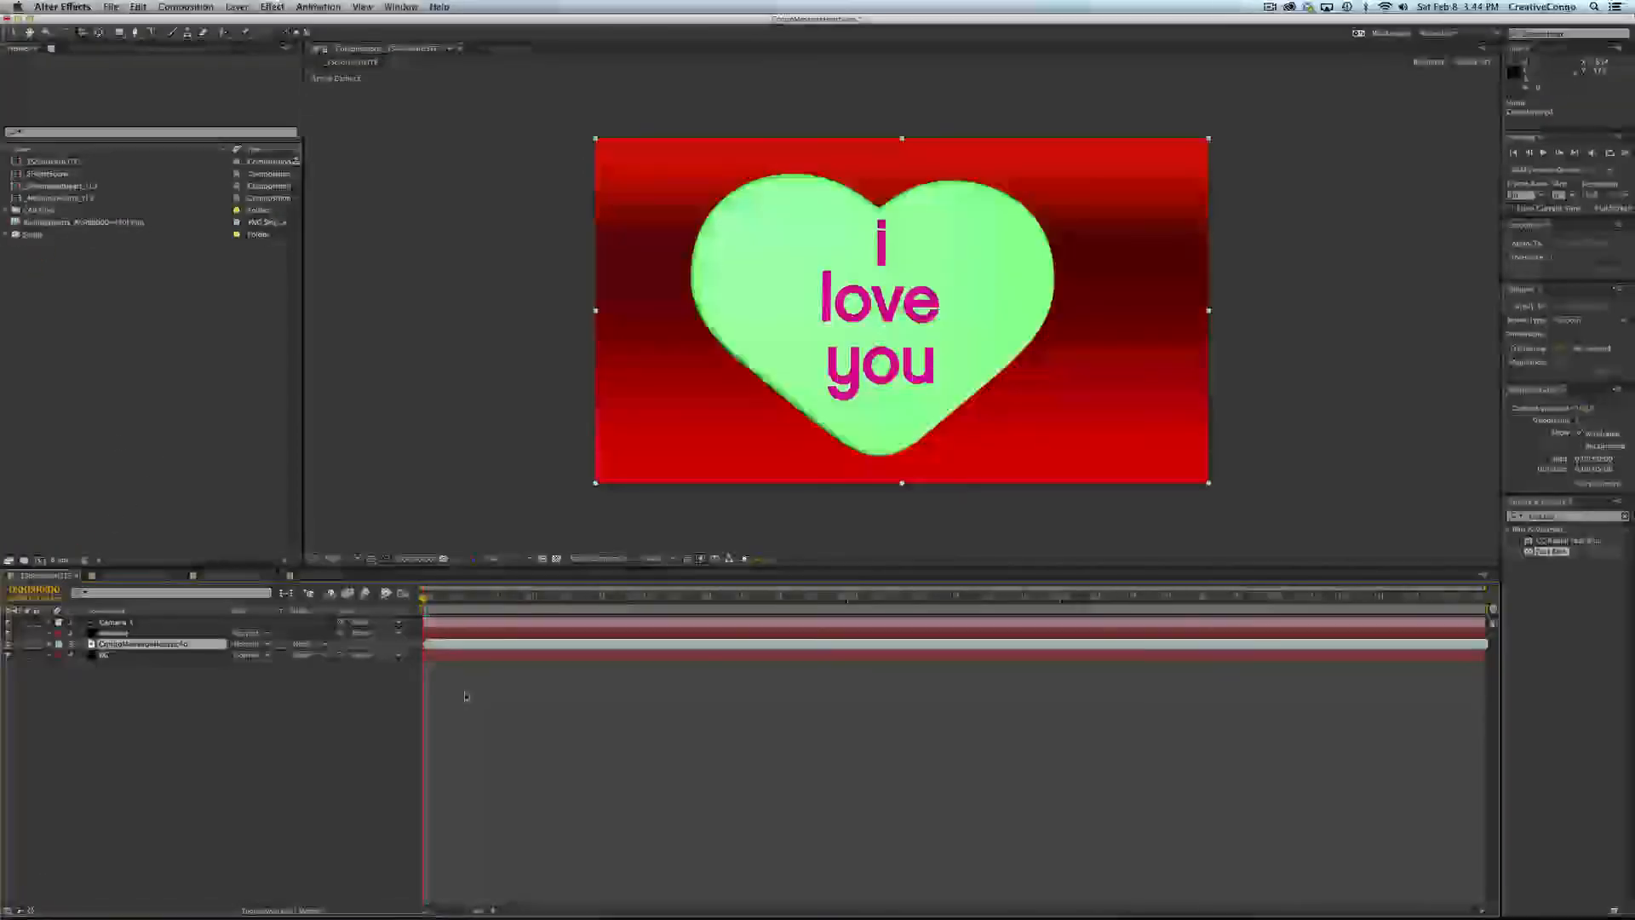